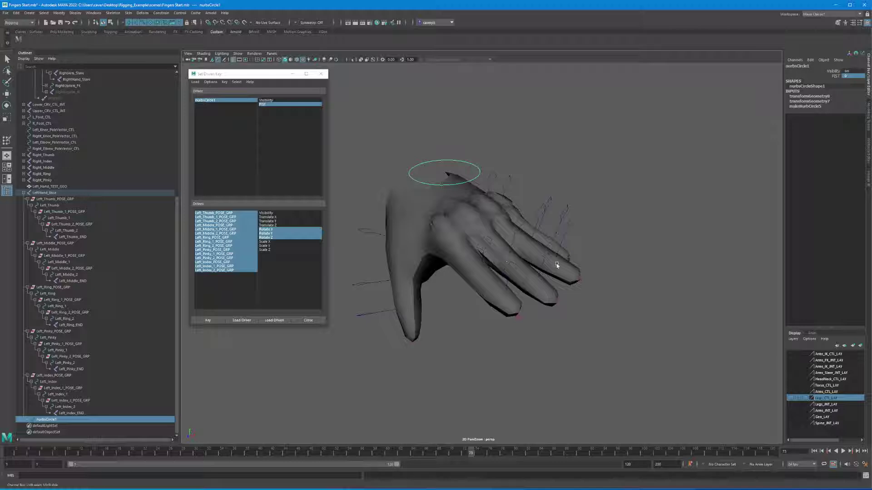
- Add a SPREAD attribute with minimum, maximum and default values to the circle control above the left hand
alt+drag(555, 262, 526, 260)
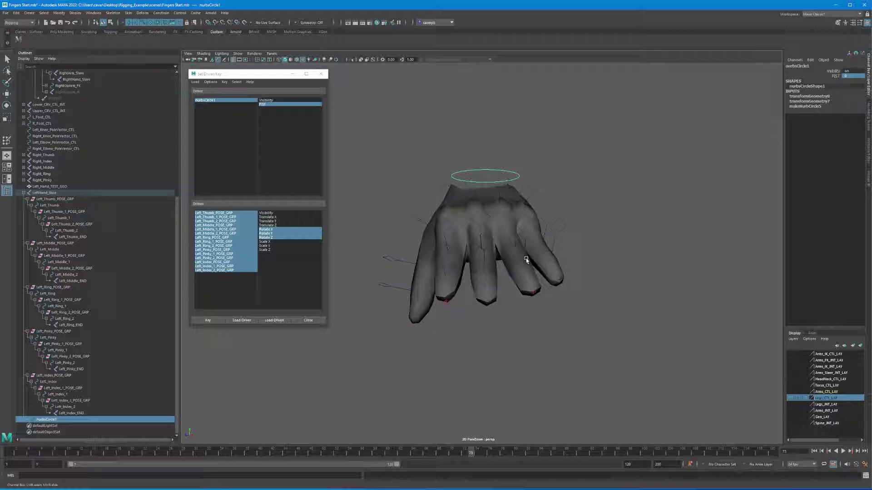
alt+drag(551, 230, 527, 194)
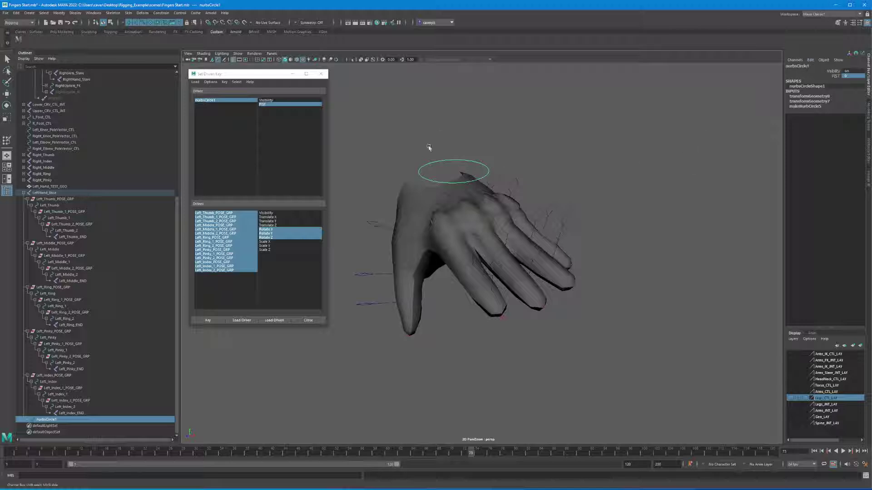
drag(441, 131, 460, 189)
key(e)
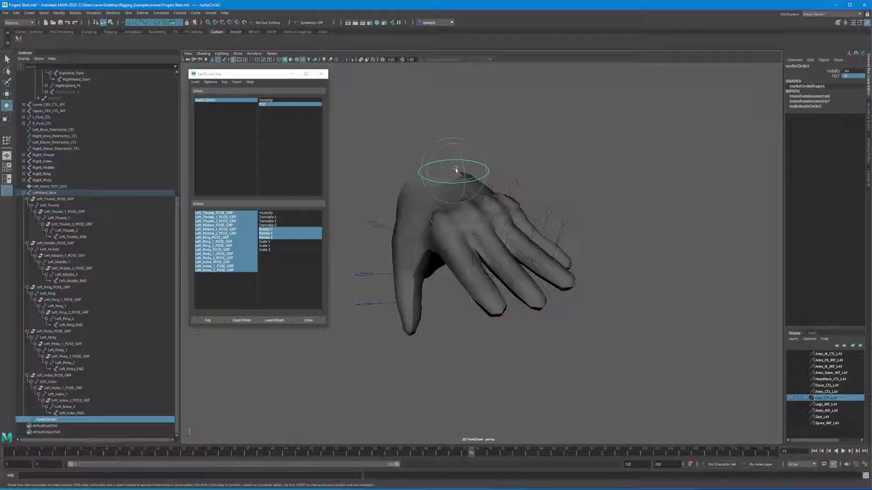
click(810, 59)
mouse_move(808, 185)
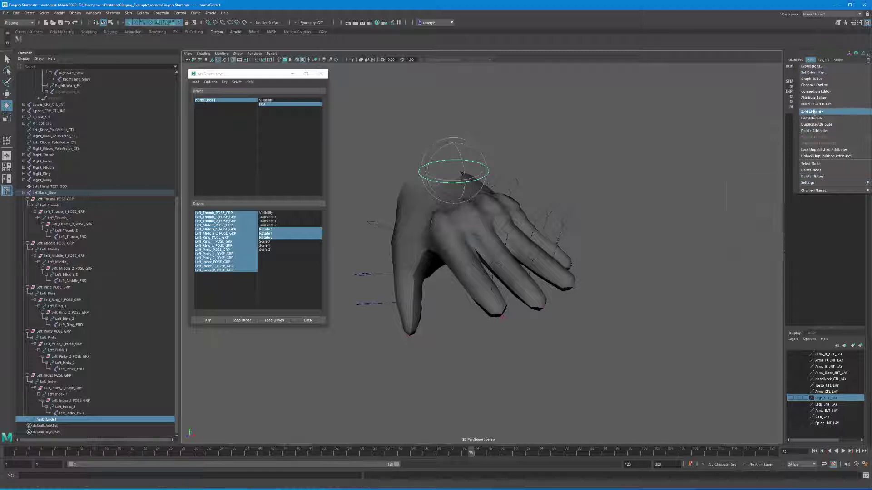
click(812, 112)
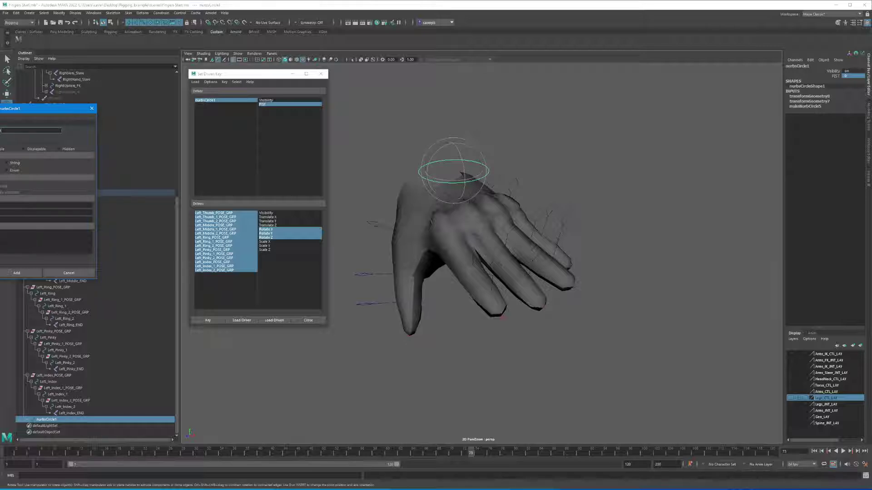
click(9, 205)
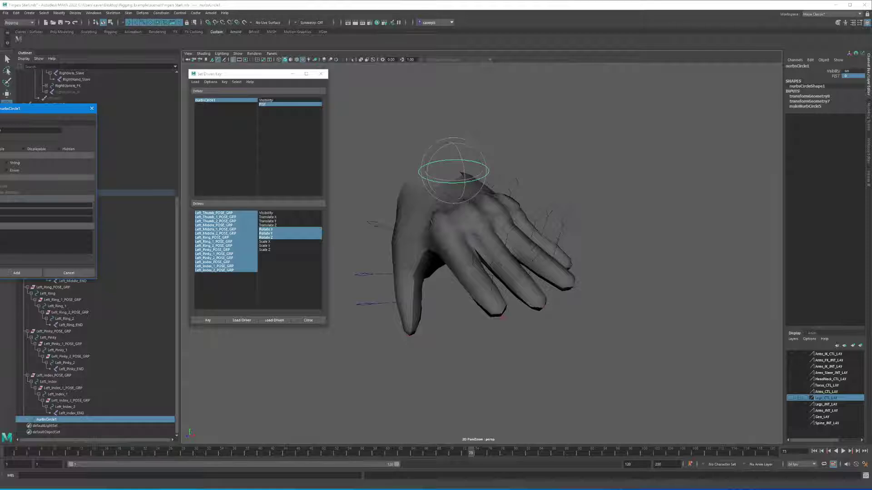
click(10, 212)
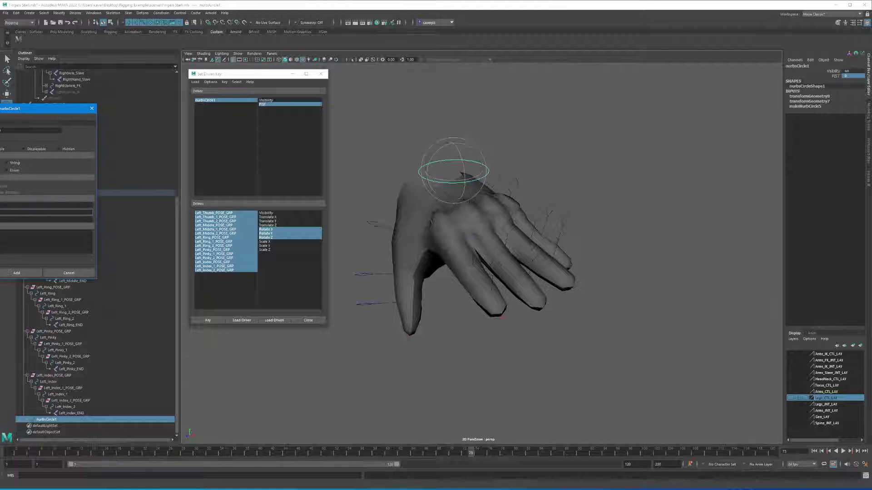
click(9, 219)
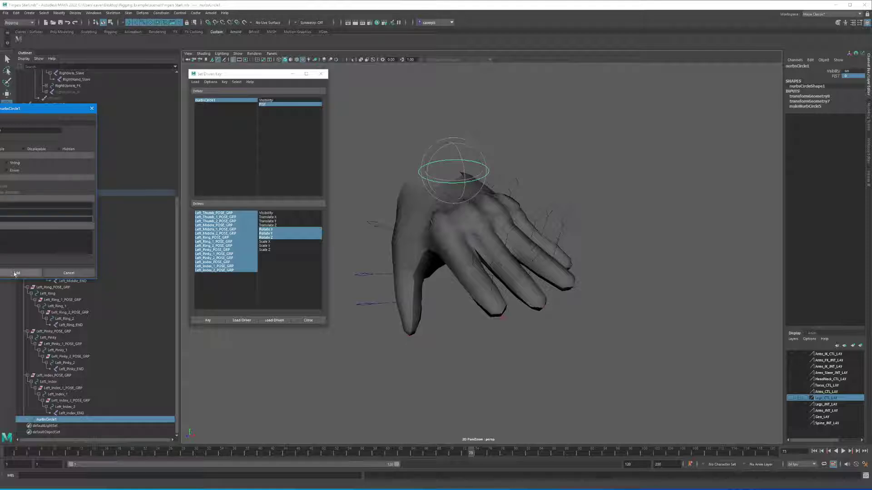
key(Return)
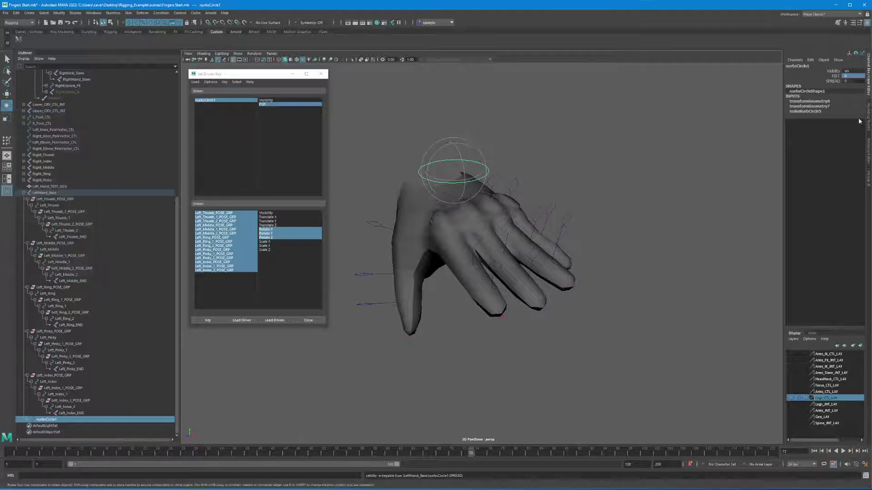
- Reload the circle control as the driver in Set Driven Key and choose SPREAD as its driving attribute
click(835, 81)
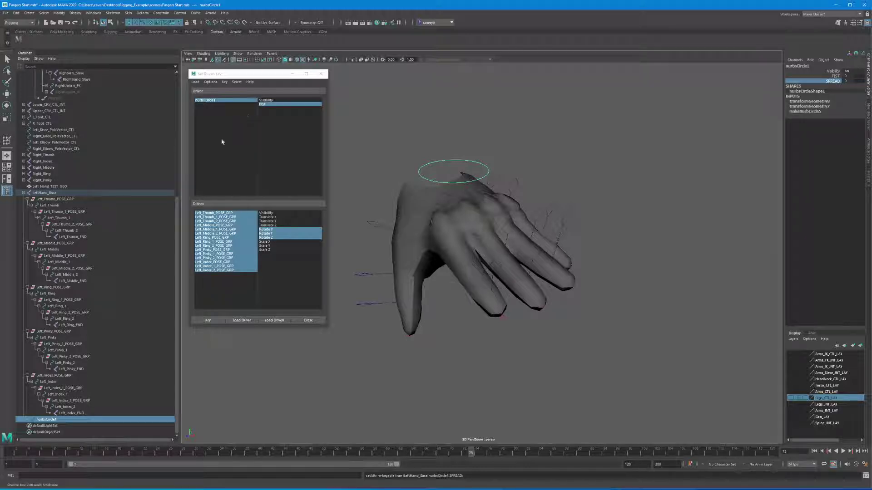
click(244, 323)
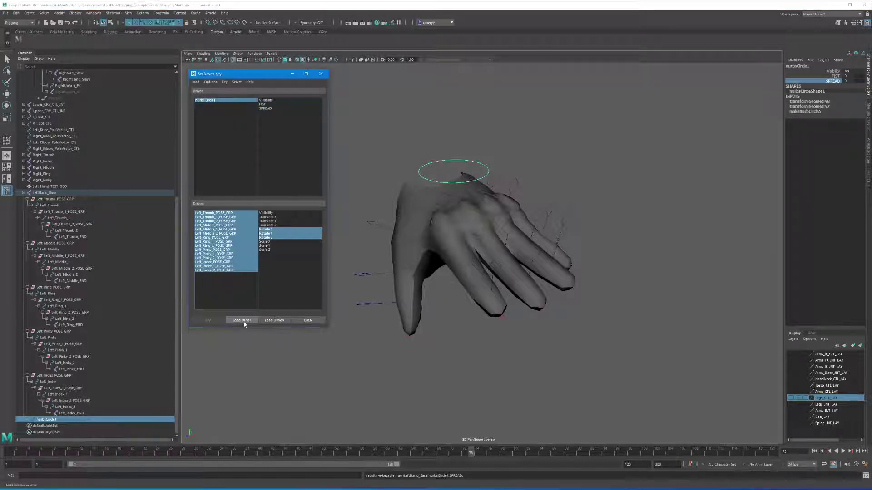
click(267, 109)
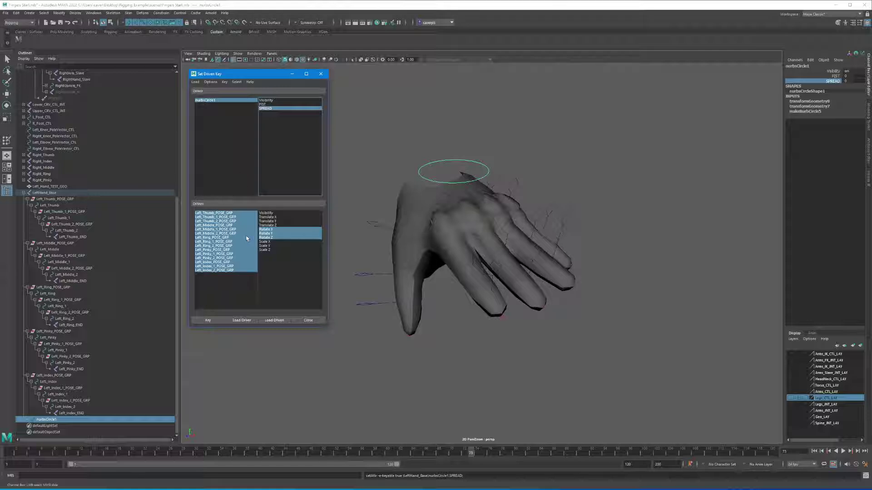
- Limit the driven objects to the base pose groups Left_Thumb, Left_Middle, Left_Ring, Left_Pinky and Left_Index_POSE_GRP
alt+drag(615, 266, 577, 284)
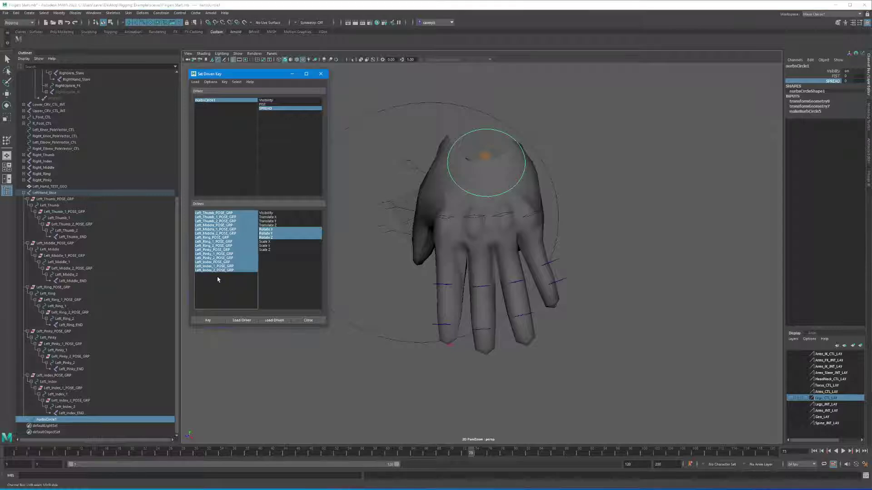
click(218, 267)
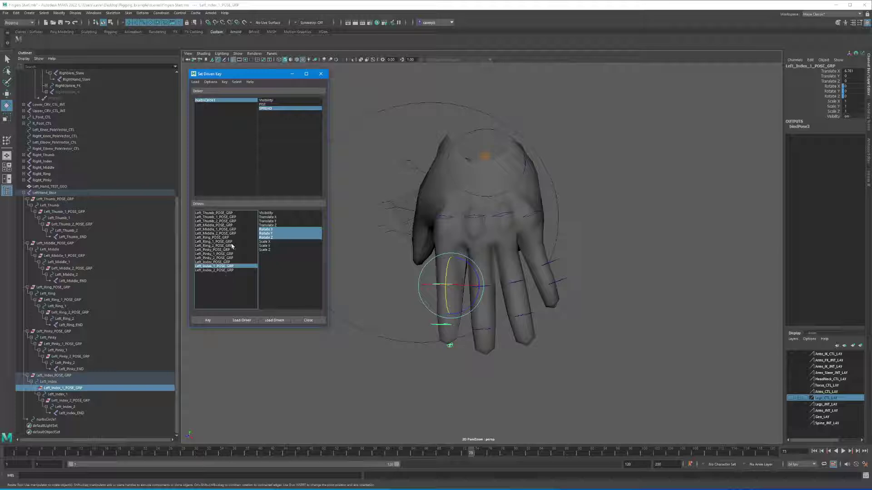
click(221, 213)
ctrl+click(216, 225)
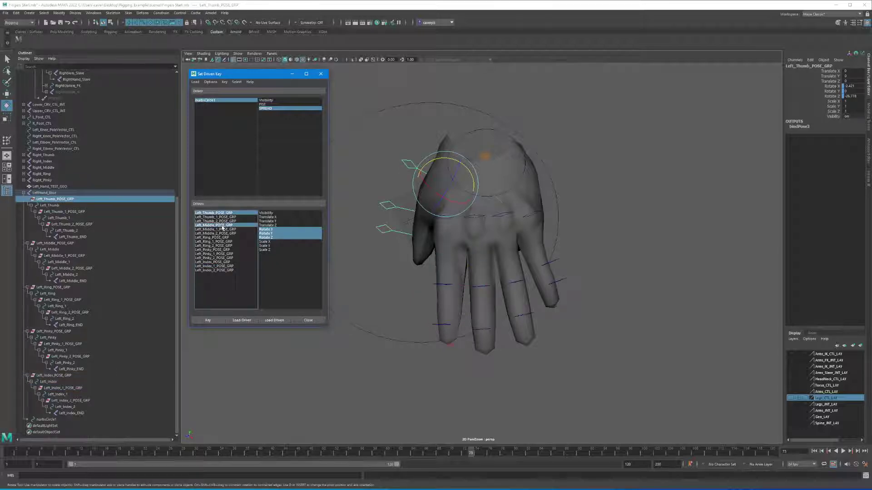
ctrl+click(212, 238)
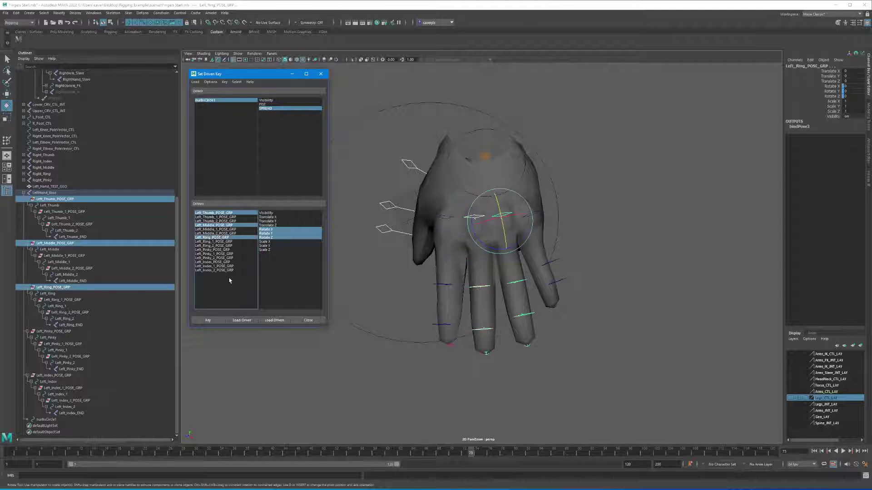
ctrl+click(219, 251)
ctrl+click(217, 262)
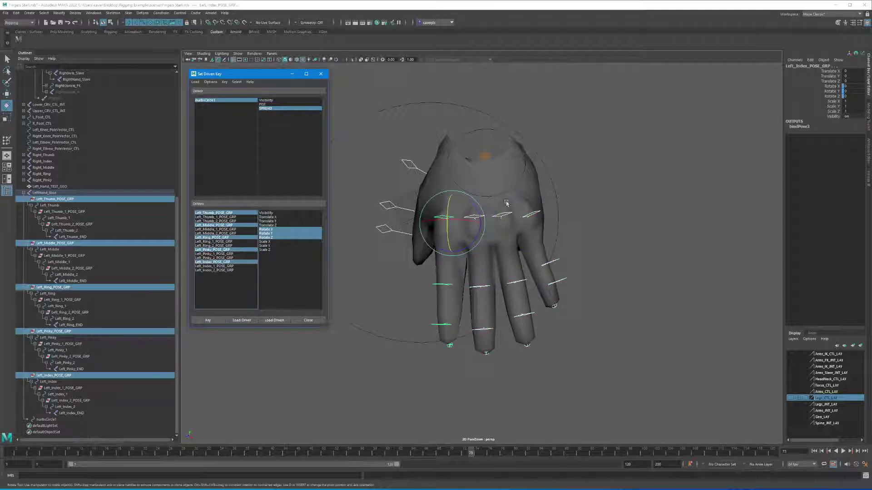
- Try rotating the Left_Pinky joint sideways to test the spread axis, and undo the extra rotation on a second axis
drag(456, 255, 697, 121)
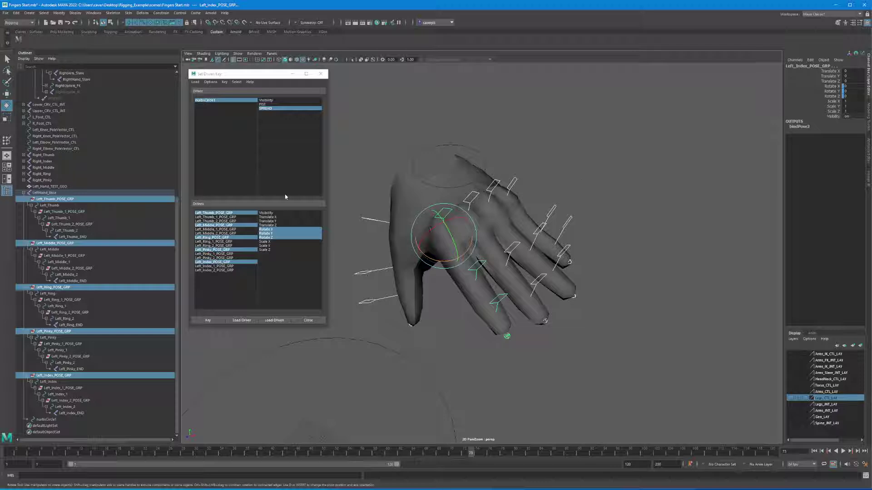
click(421, 137)
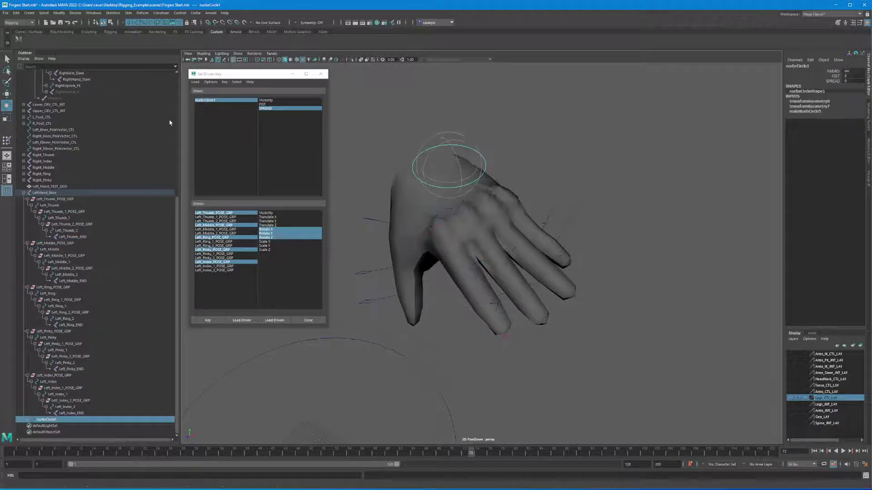
alt+drag(506, 253, 499, 227)
click(536, 200)
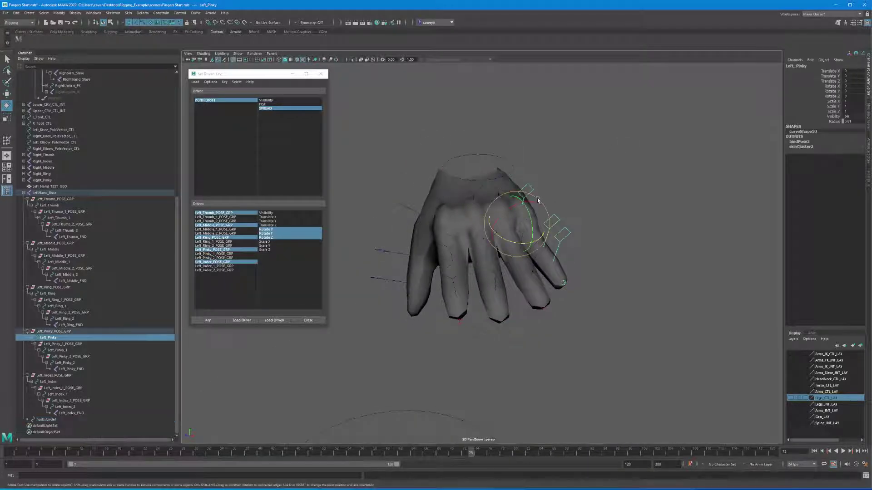
drag(537, 200, 568, 190)
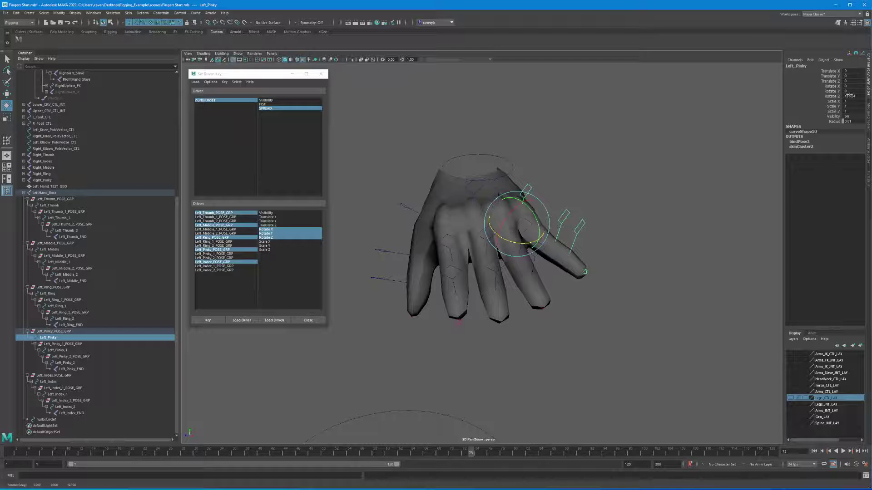
drag(501, 240, 504, 246)
key(ctrl+z)
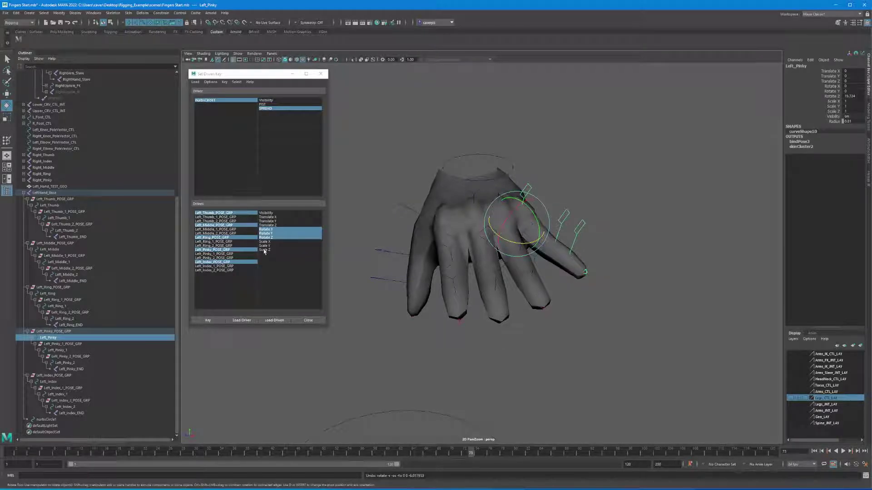
- Deselect Rotate X and Rotate Y among the driven attributes, keeping only Rotate Z
ctrl+click(271, 234)
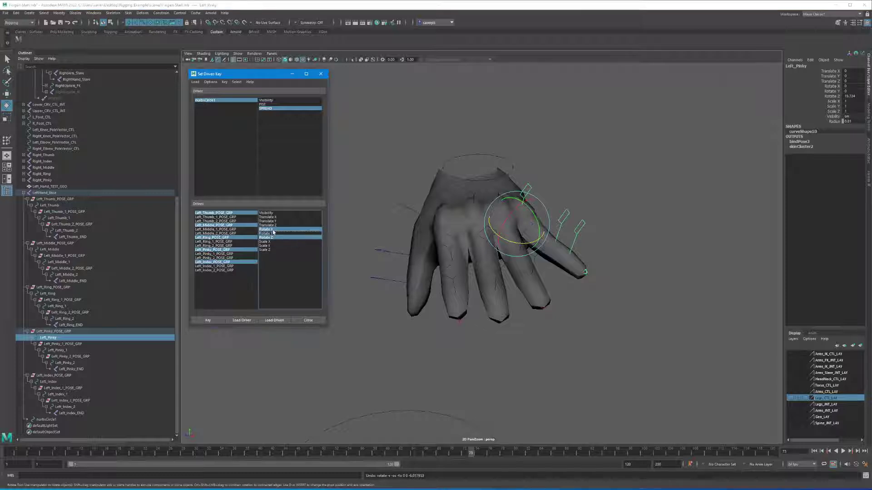
ctrl+click(274, 231)
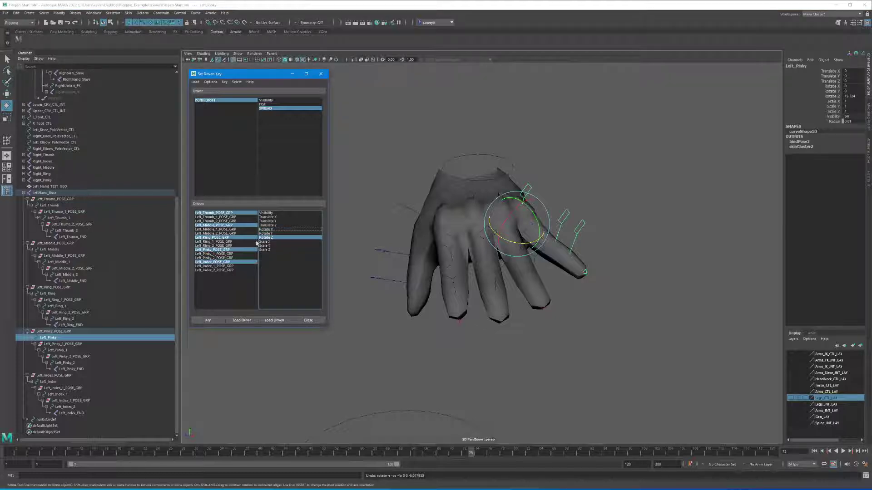
alt+drag(518, 166, 501, 186)
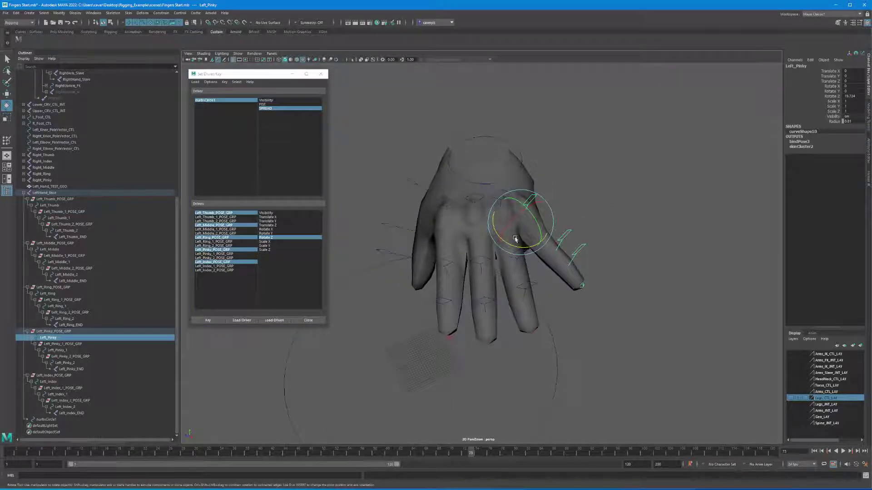
- Reset the Left_Pinky joint's Rotate Z to 0
double_click(849, 96)
text(0)
key(Return)
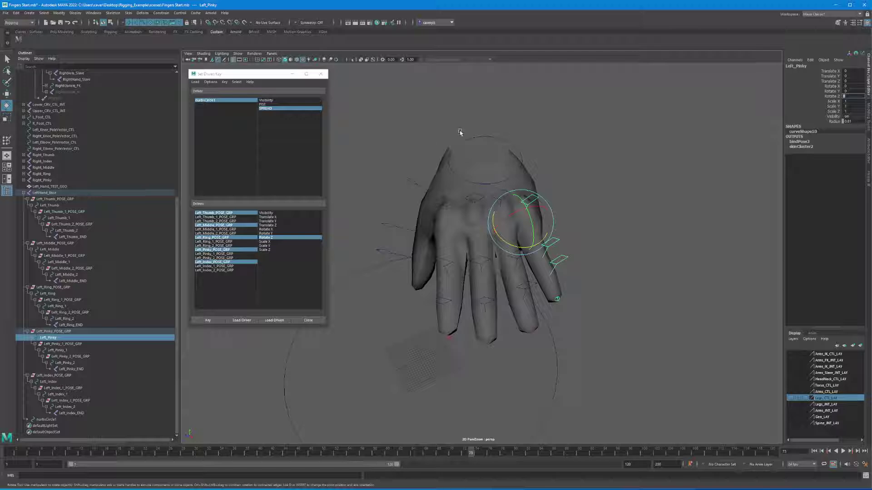
- Select the circle control and key the five base pose groups' Rotate Z against SPREAD in the rest pose
click(463, 136)
drag(470, 123, 477, 140)
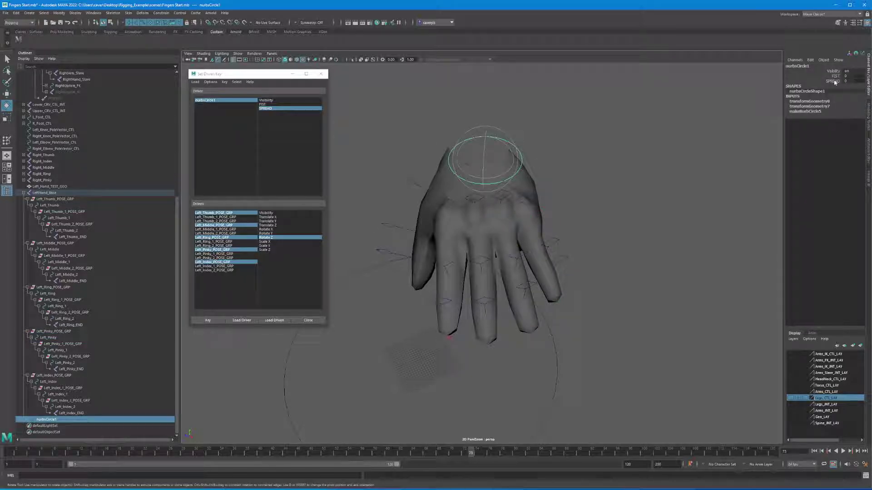
click(208, 319)
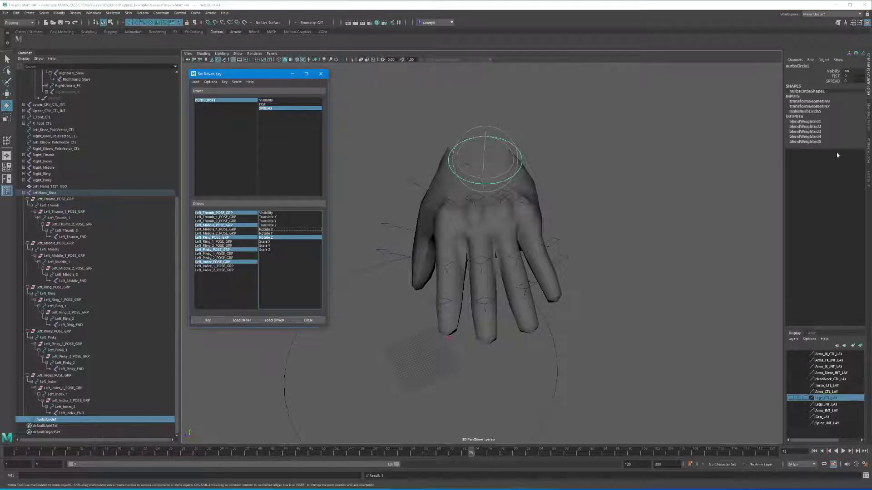
- Set the circle control's SPREAD attribute to 10
click(854, 80)
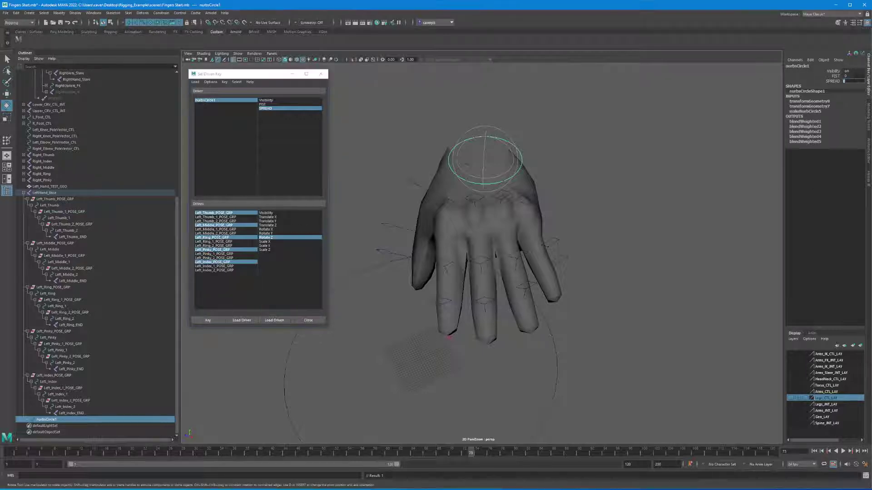
text(10)
key(Return)
- Rotate Left_Index_POSE_GRP about Z by about 24 degrees, away from the middle finger
click(55, 245)
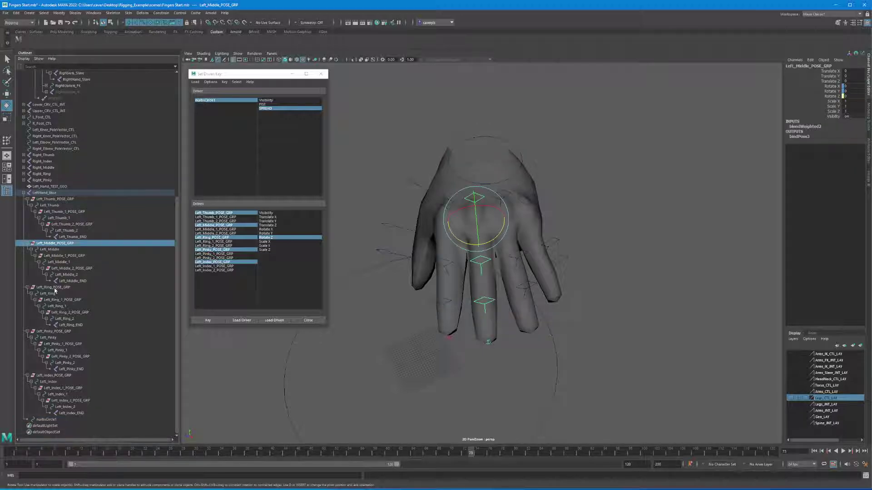
alt+drag(513, 286, 520, 282)
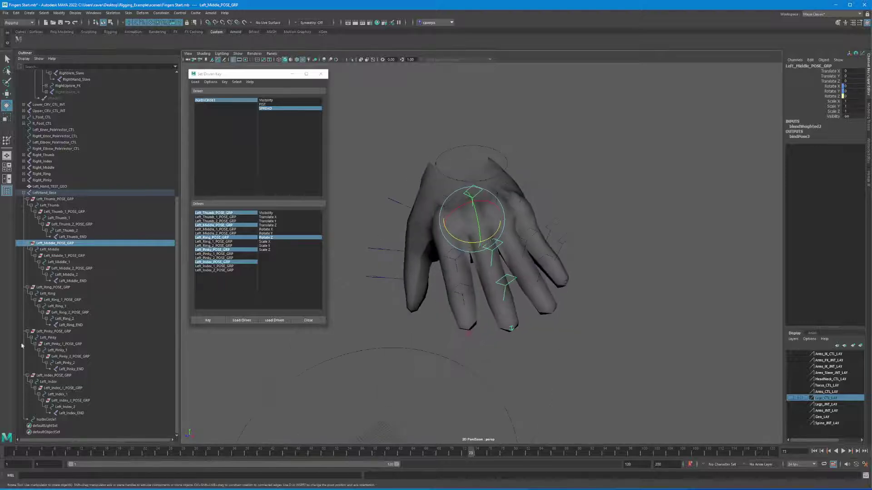
click(51, 376)
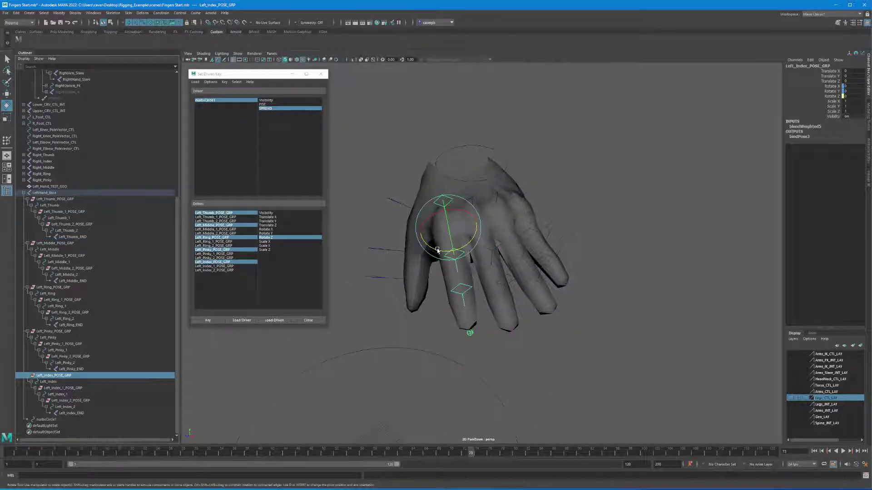
drag(439, 250, 427, 249)
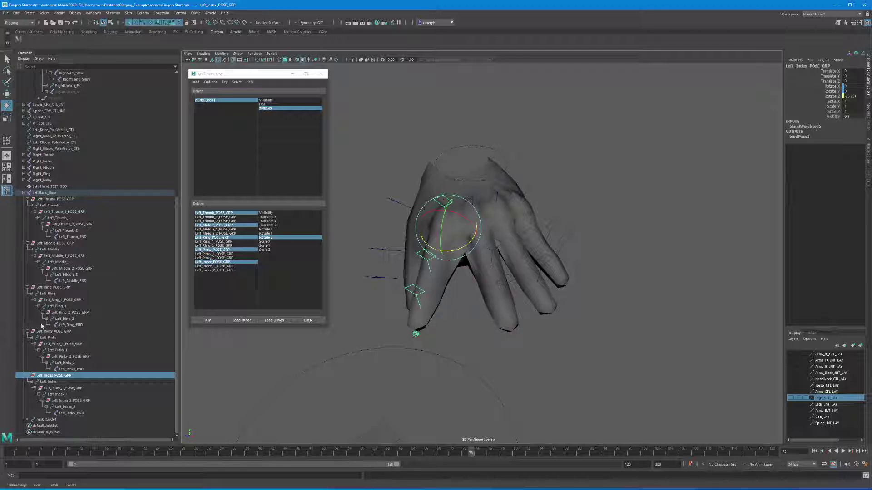
- Rotate Left_Ring_POSE_GRP and Left_Pinky_POSE_GRP outward about Z, turning the pinky group to about 41 degrees
click(52, 288)
drag(490, 233, 501, 259)
click(50, 332)
alt+drag(366, 314, 416, 281)
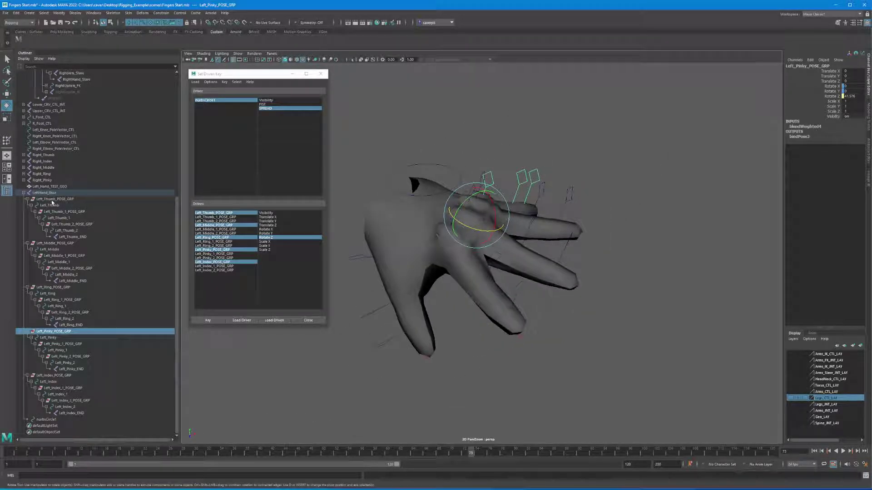
- Try rotating Left_Thumb_POSE_GRP away from the palm, and undo the last rotations
click(53, 200)
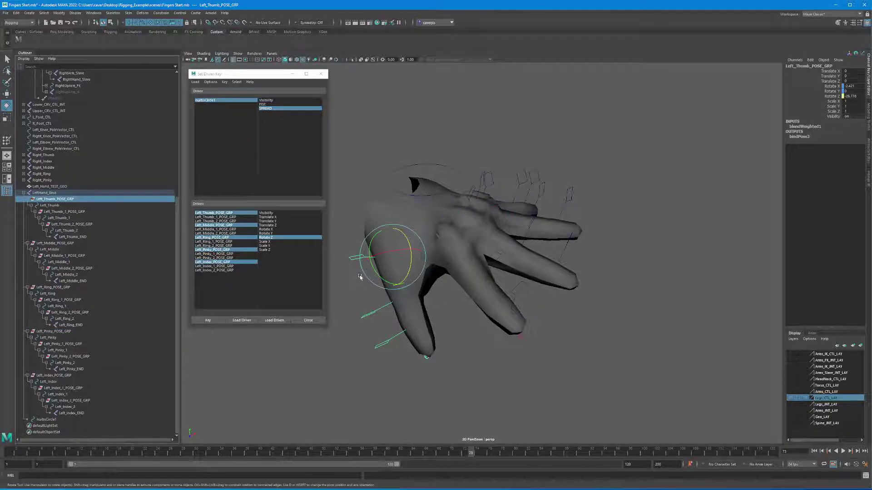
drag(375, 272, 416, 259)
alt+drag(415, 259, 573, 239)
mouse_move(562, 254)
mouse_down()
mouse_move(562, 230)
mouse_move(586, 302)
mouse_move(551, 249)
mouse_up()
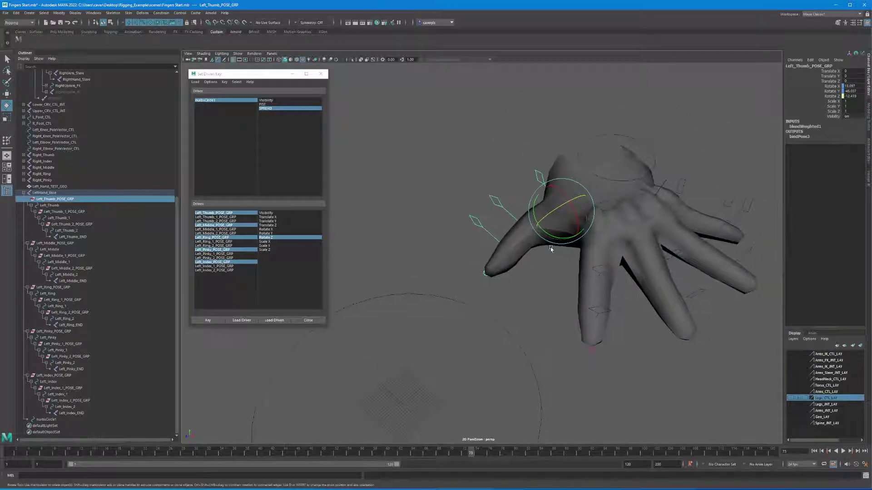
key(ctrl+z)
key(ctrl+z)
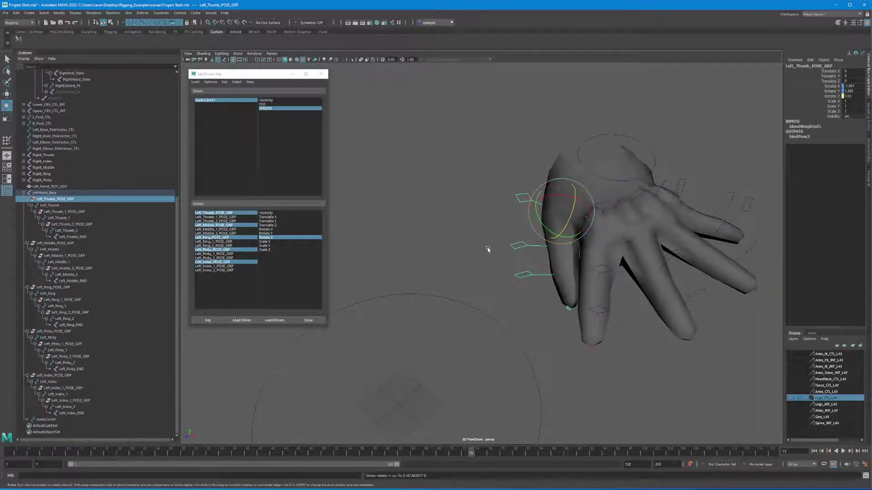
alt+drag(488, 250, 540, 196)
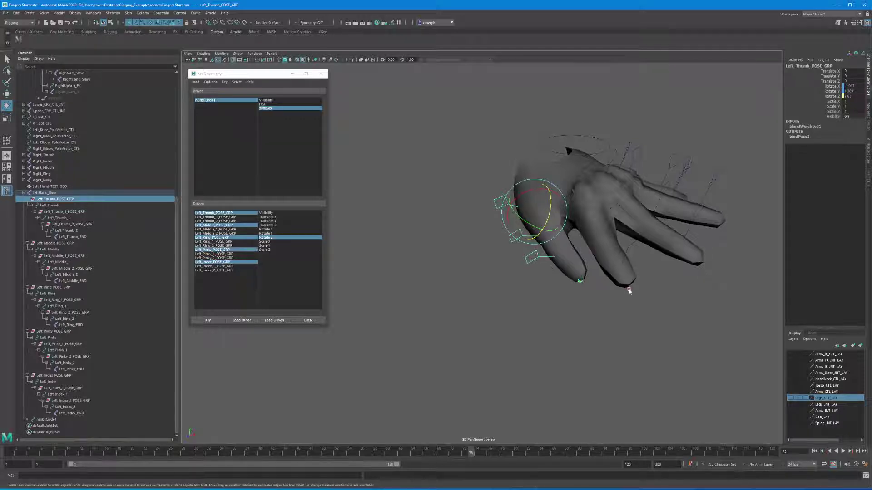
- Exclude Left_Thumb_POSE_GRP from the selected driven groups and reduce Left_Pinky_POSE_GRP's Rotate Z to about 31 degrees
ctrl+click(213, 213)
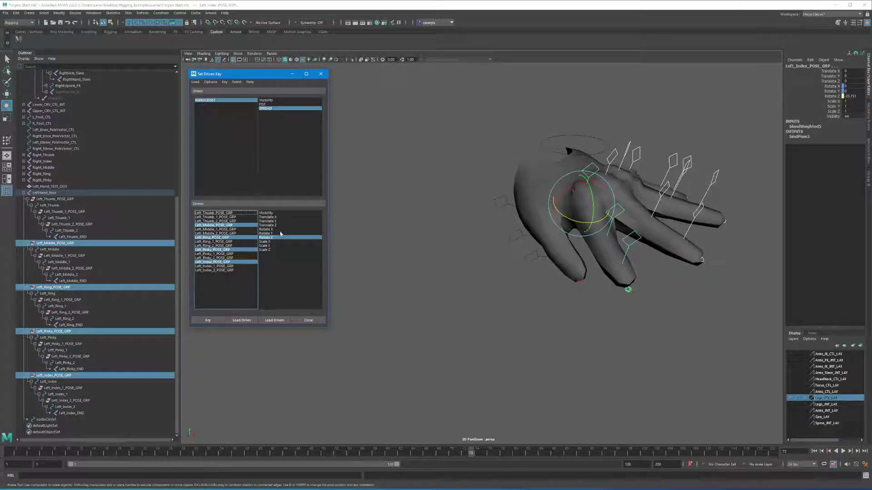
alt+drag(507, 232, 472, 224)
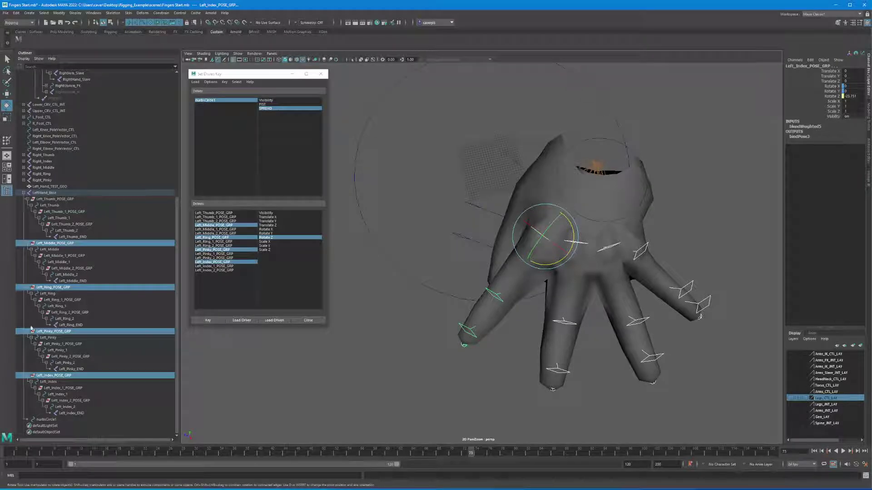
click(55, 332)
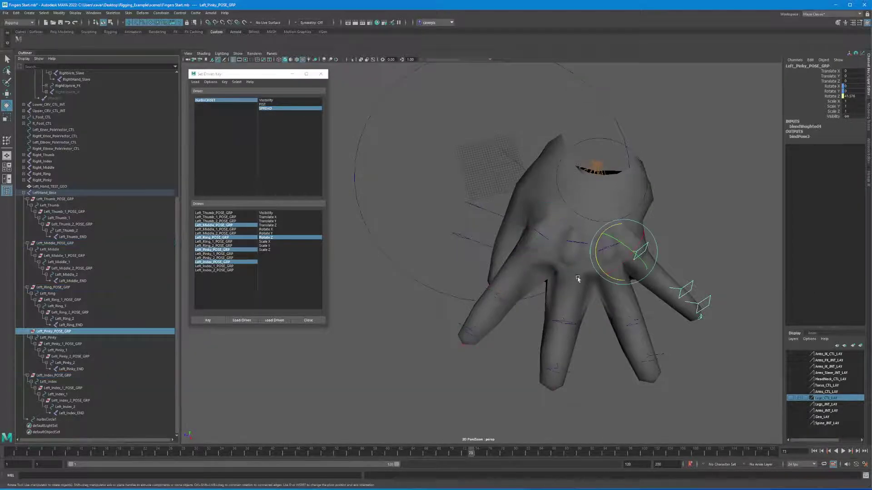
drag(618, 282, 610, 282)
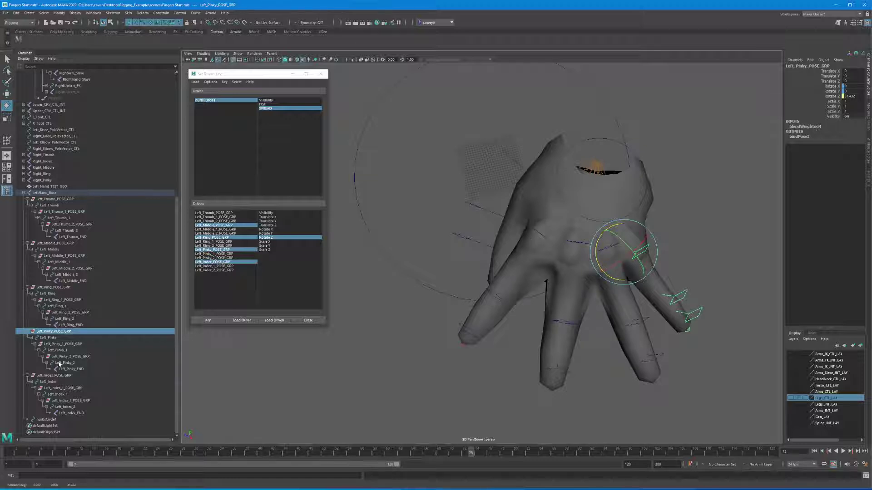
- Reduce Left_Ring_POSE_GRP's Rotate Z to about 17.5 degrees and key the four finger groups' Rotate Z against SPREAD
click(53, 288)
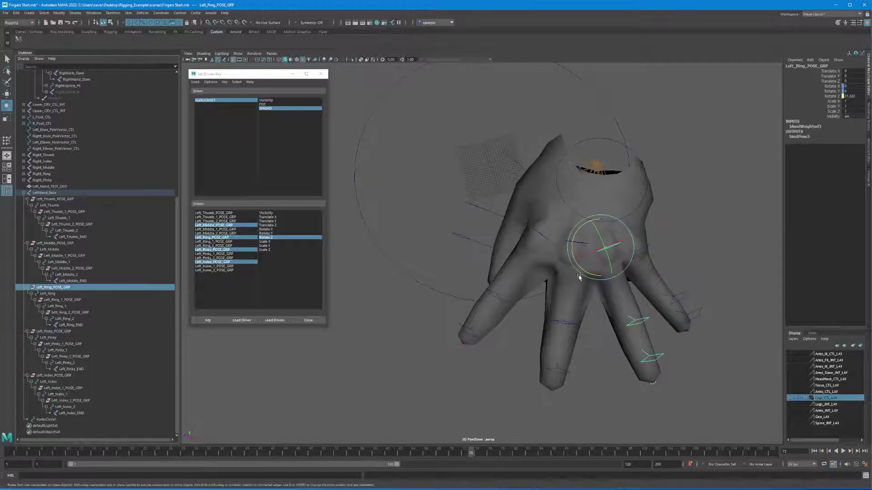
drag(588, 273, 592, 276)
alt+drag(532, 330, 541, 280)
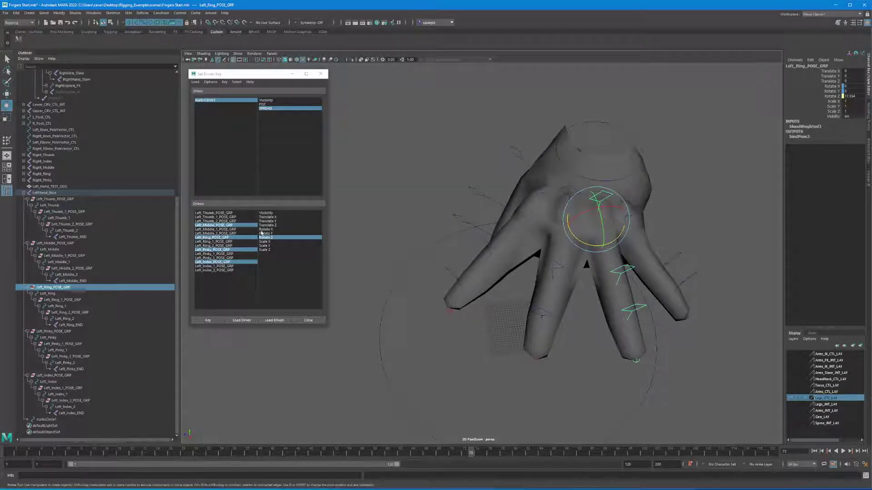
click(208, 321)
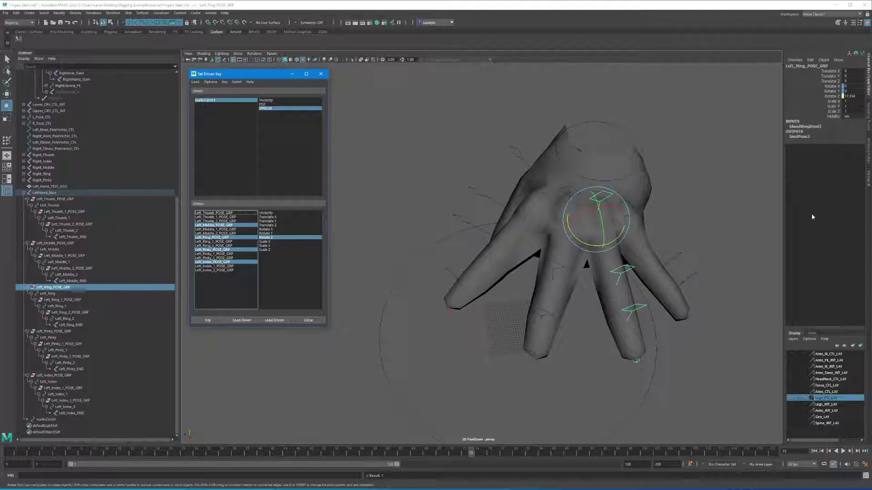
- Select the circle control and vary its SPREAD value up and down to test the finger spread
alt+drag(543, 192, 577, 99)
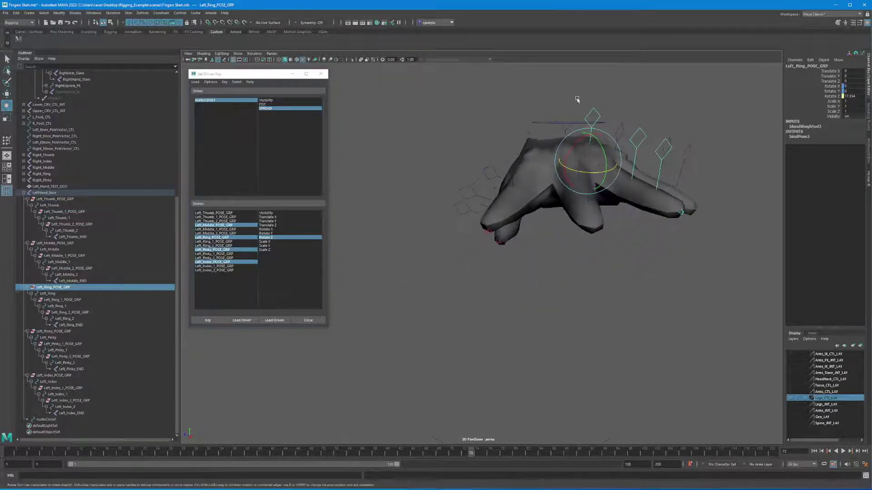
click(603, 121)
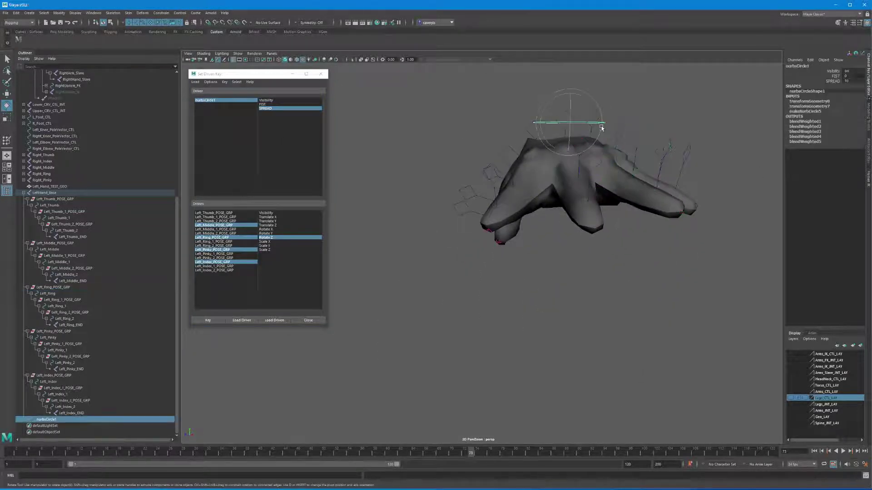
click(838, 81)
mouse_move(645, 133)
middle_down()
mouse_move(595, 133)
mouse_move(656, 132)
middle_up()
alt+drag(646, 145, 647, 181)
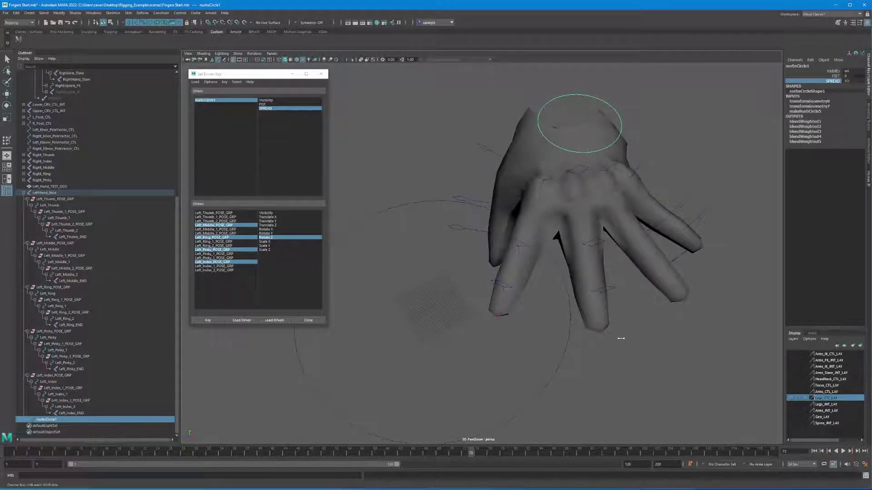
middle_drag(621, 339, 560, 326)
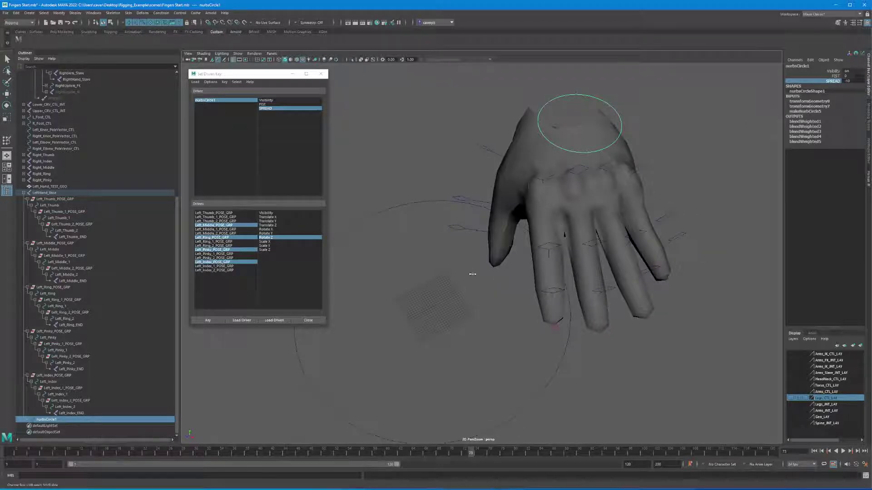
middle_drag(473, 271, 448, 268)
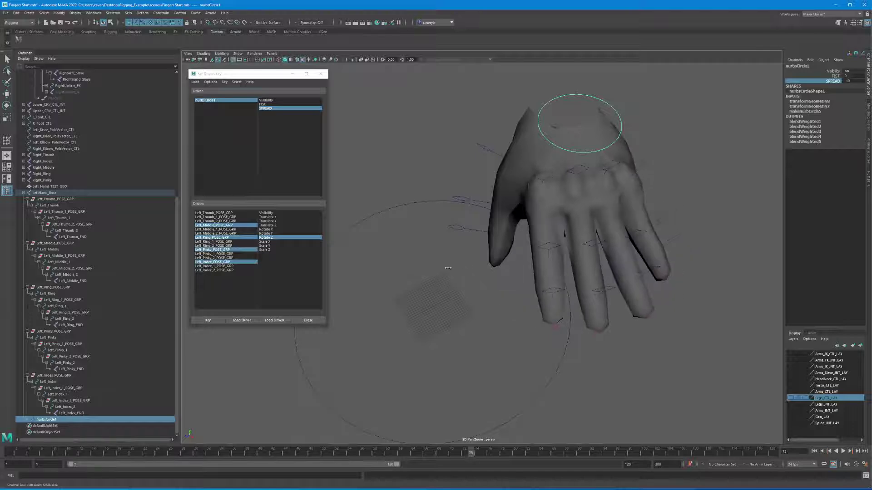
- Set SPREAD to -10 and rotate Left_Ring_POSE_GRP about Z to about -11 degrees, toward the middle finger
double_click(848, 81)
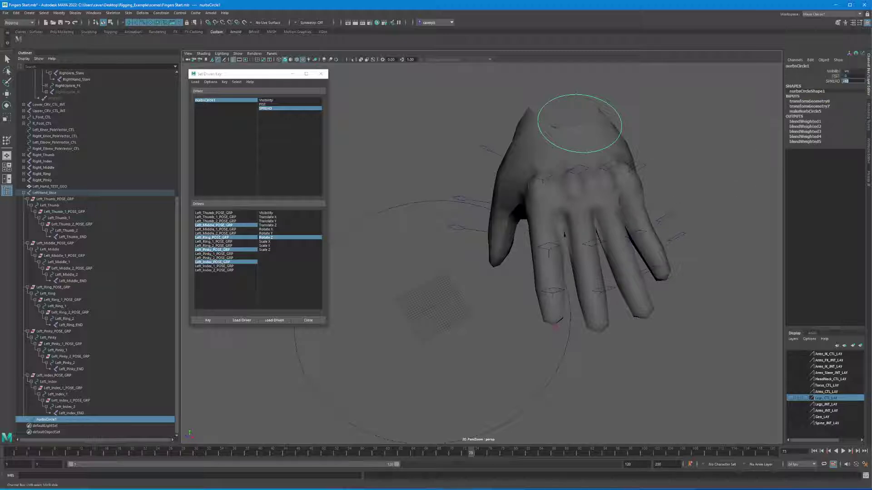
alt+drag(484, 230, 396, 212)
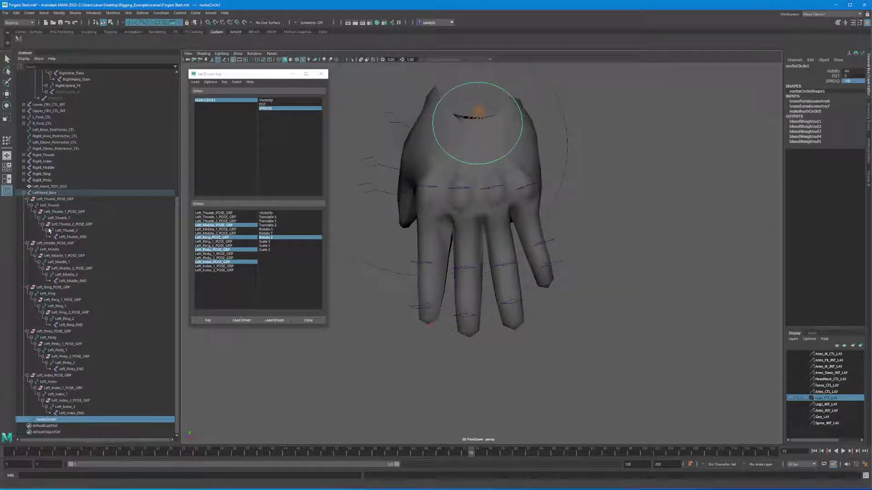
click(52, 287)
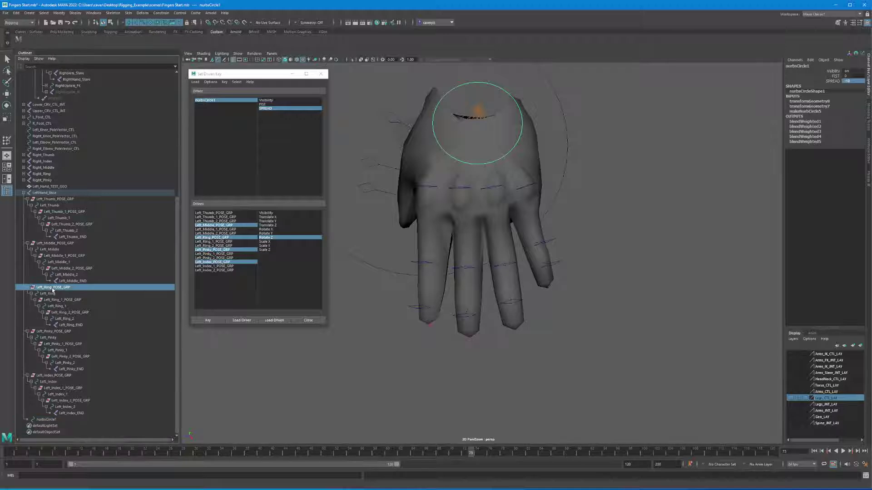
key(e)
drag(479, 218, 449, 238)
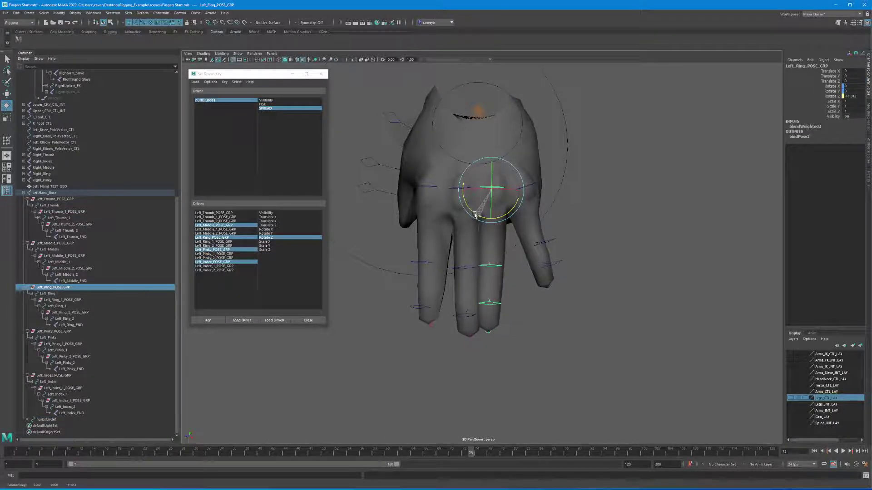
- Rotate Left_Pinky_POSE_GRP to about -26 and Left_Index_POSE_GRP to about 9 degrees in Z, and key the closed finger pose against SPREAD
click(54, 332)
drag(510, 219, 497, 217)
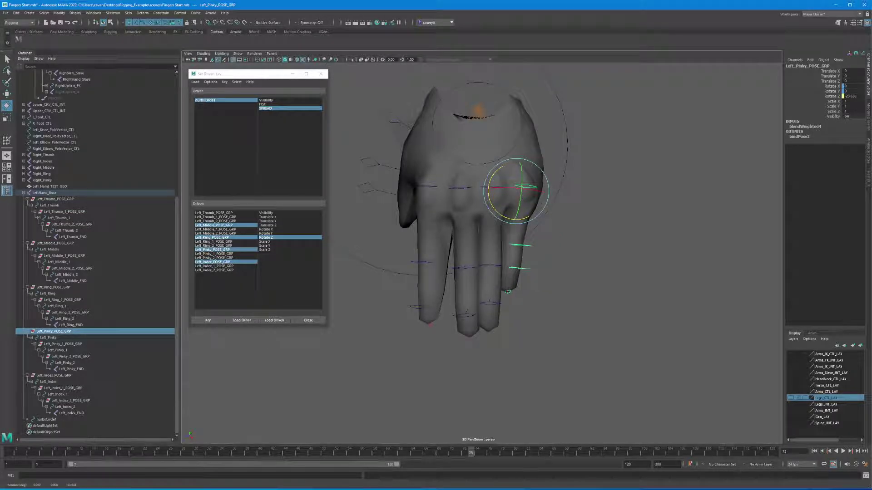
click(50, 376)
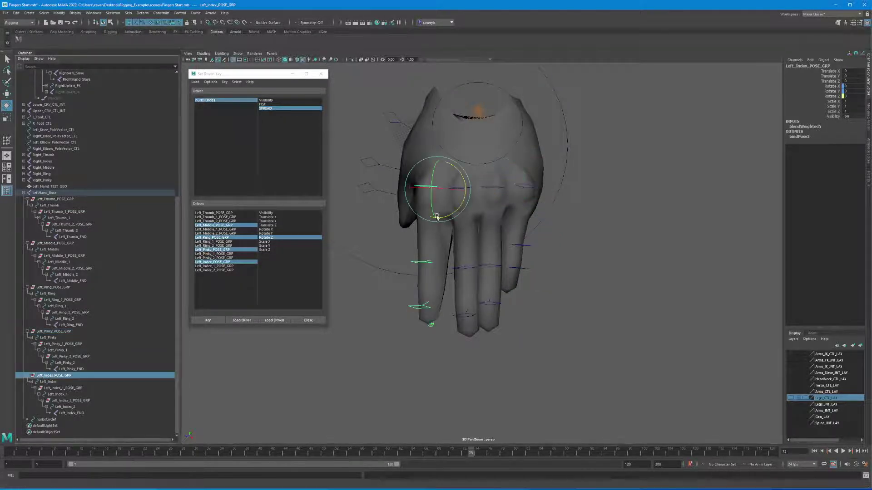
drag(437, 217, 451, 221)
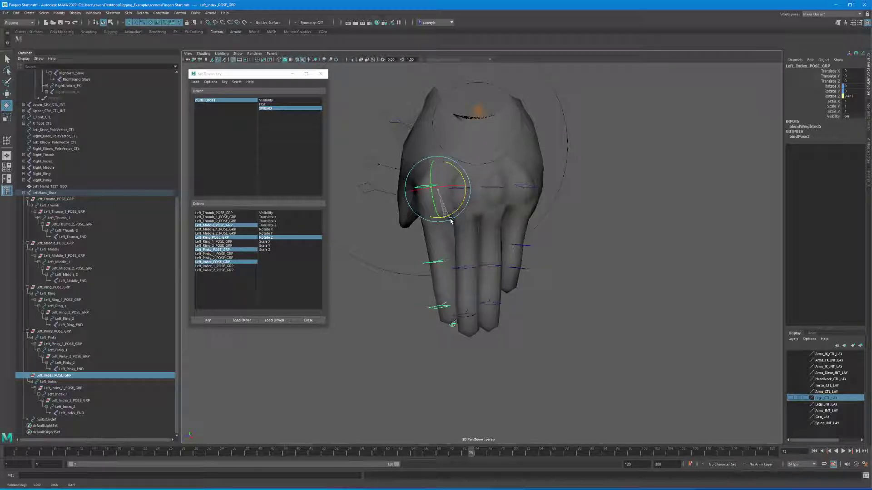
click(213, 321)
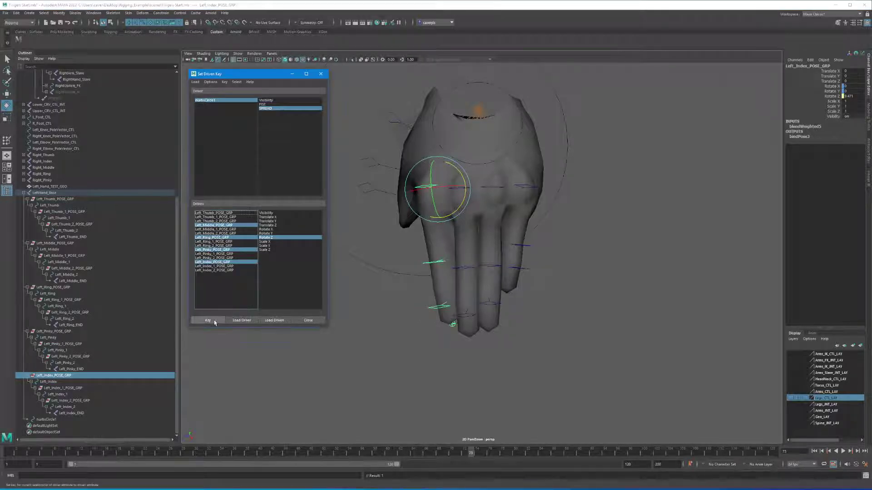
- Test the SPREAD range on the circle control and set SPREAD to 0
click(502, 89)
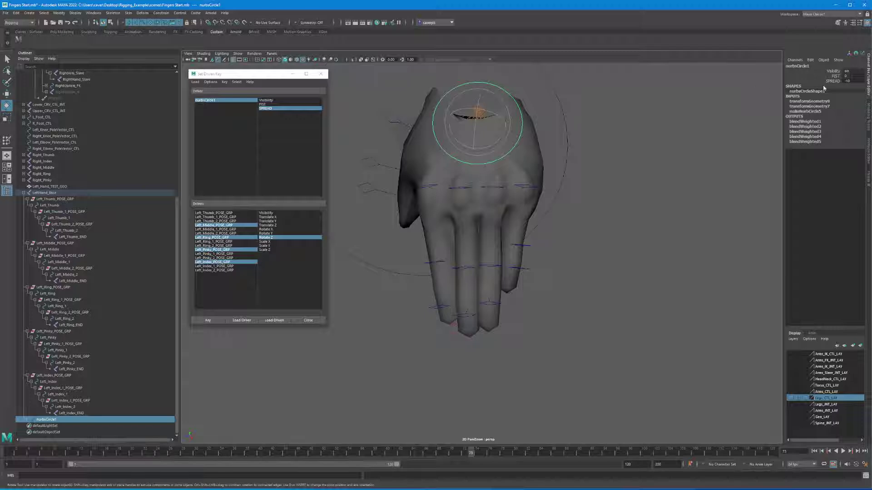
click(833, 81)
middle_drag(581, 177, 562, 198)
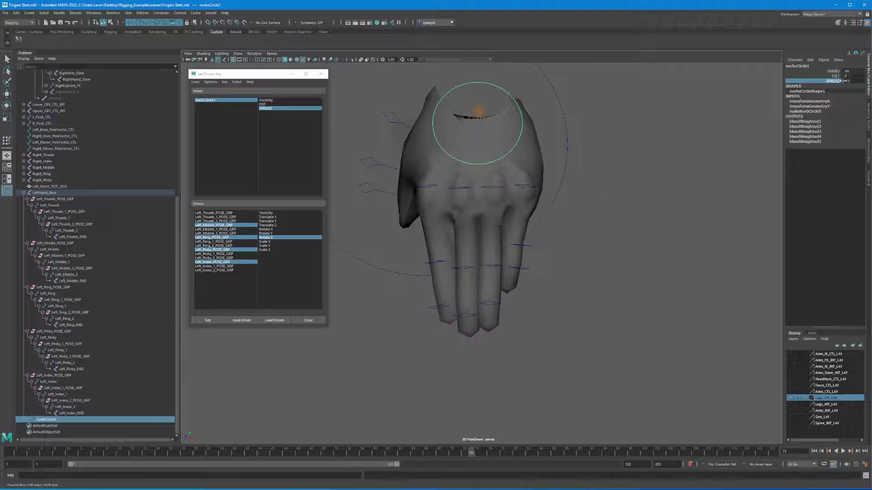
double_click(845, 81)
text(0)
key(Return)
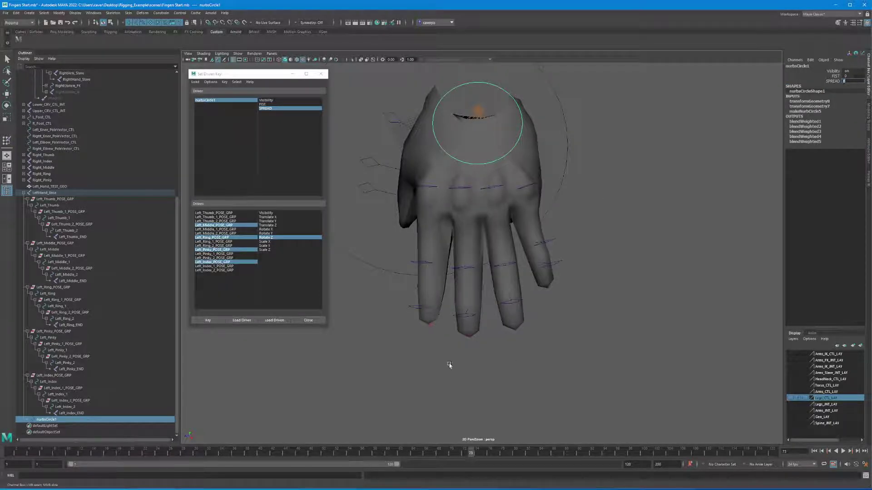
- Choose only Left_Thumb_POSE_GRP as the driven object, with its Rotate X, Rotate Y and Rotate Z attributes
alt+drag(449, 365, 345, 240)
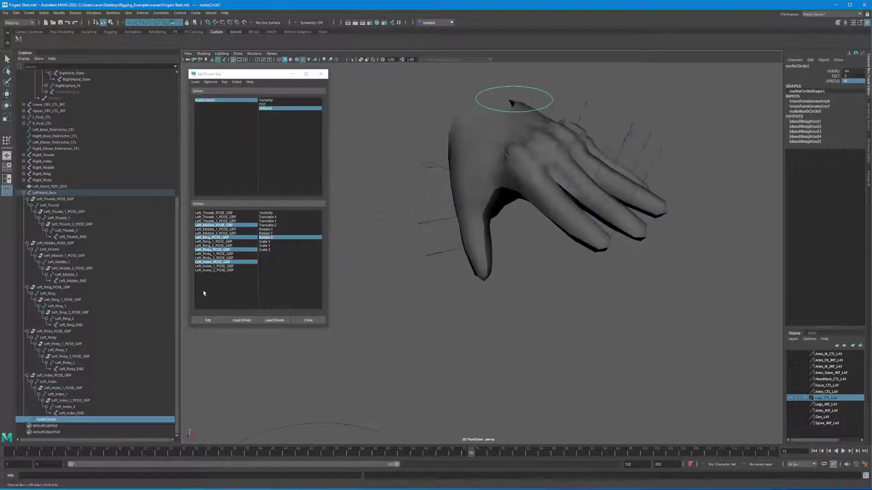
click(210, 213)
key(e)
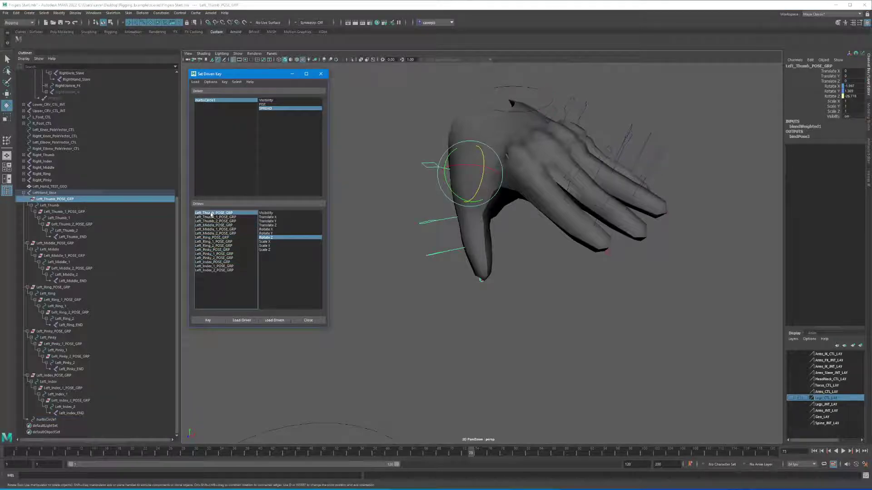
click(268, 233)
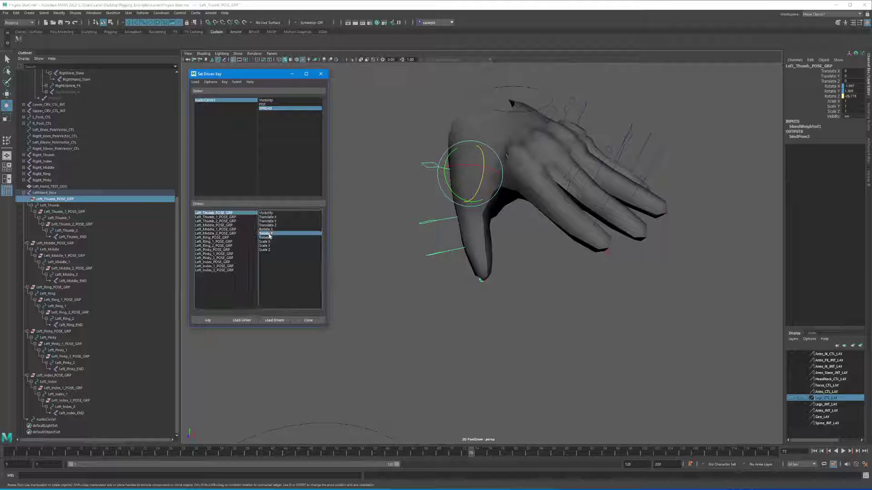
drag(268, 230, 267, 241)
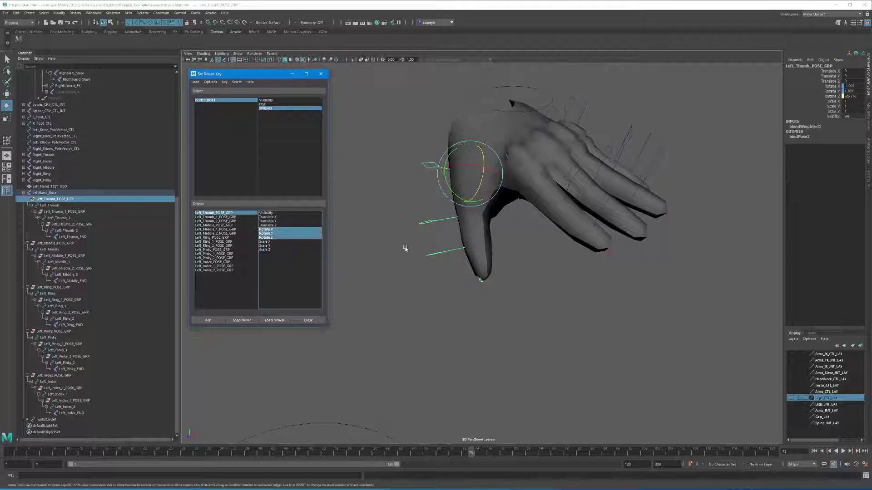
- Set Left_Thumb_POSE_GRP's Rotate X, Y and Z to 0 and key them against SPREAD
alt+drag(405, 249, 451, 233)
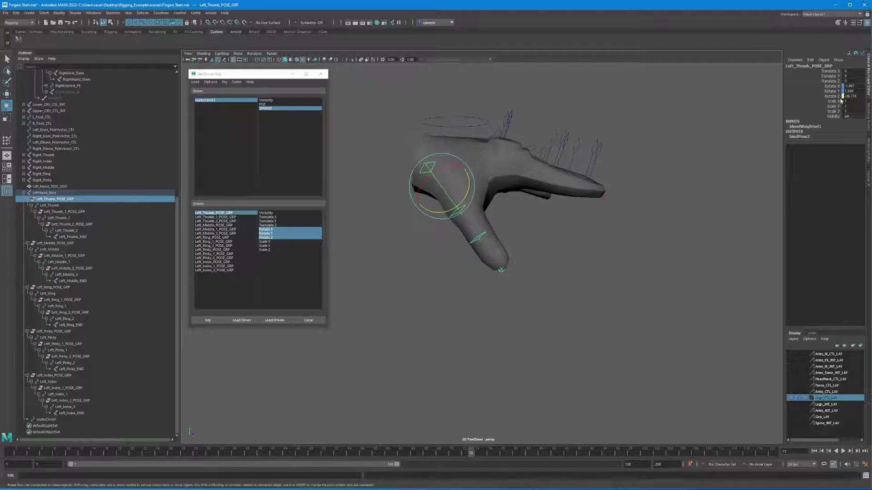
drag(854, 86, 843, 96)
text(0)
key(Return)
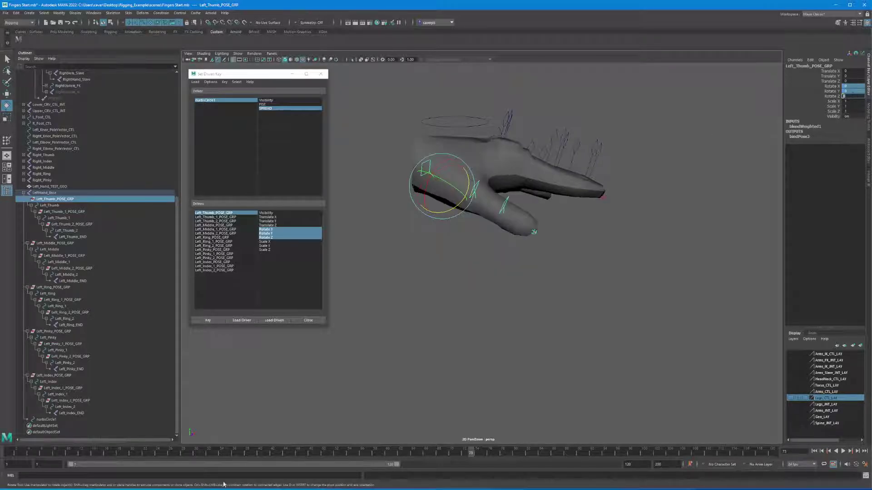
click(208, 320)
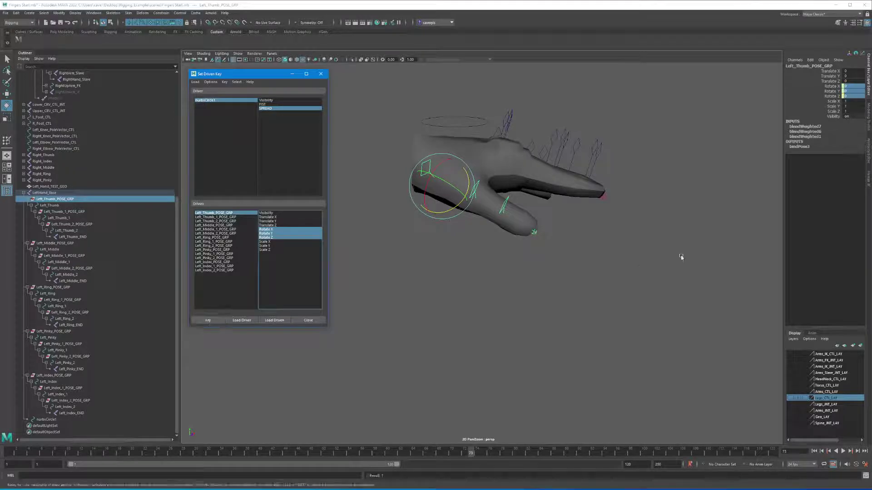
alt+drag(680, 255, 710, 230)
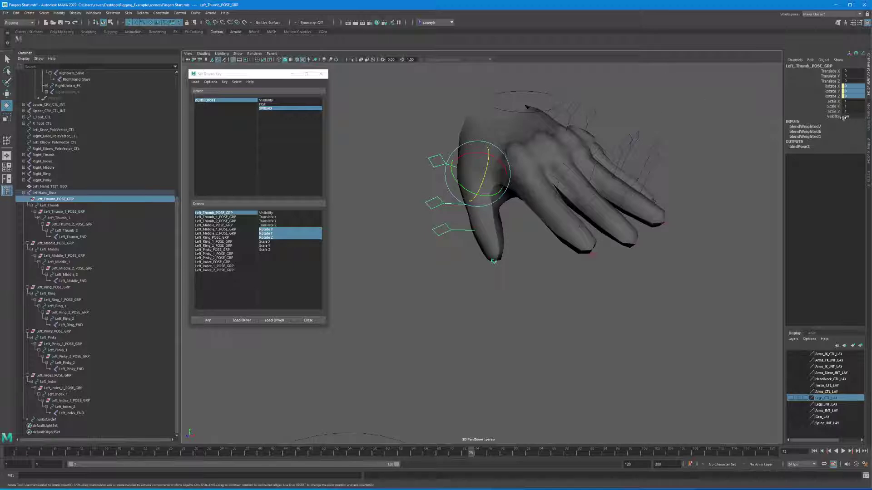
- Set the hand circle control's SPREAD to 10
click(514, 91)
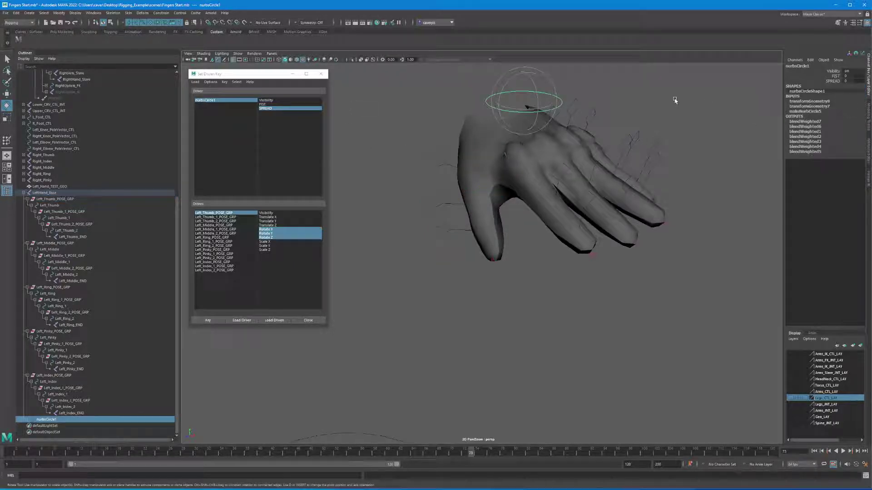
click(853, 81)
click(854, 81)
text(10)
key(Return)
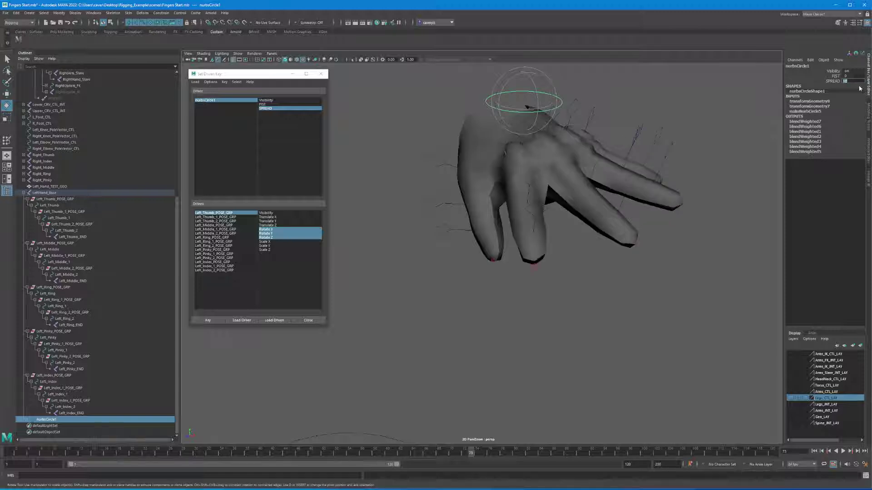
- Rotate Left_Thumb_2_POSE_GRP and Left_Thumb_1_POSE_GRP in Y to bend the thumb joints outward
alt+drag(541, 189, 522, 214)
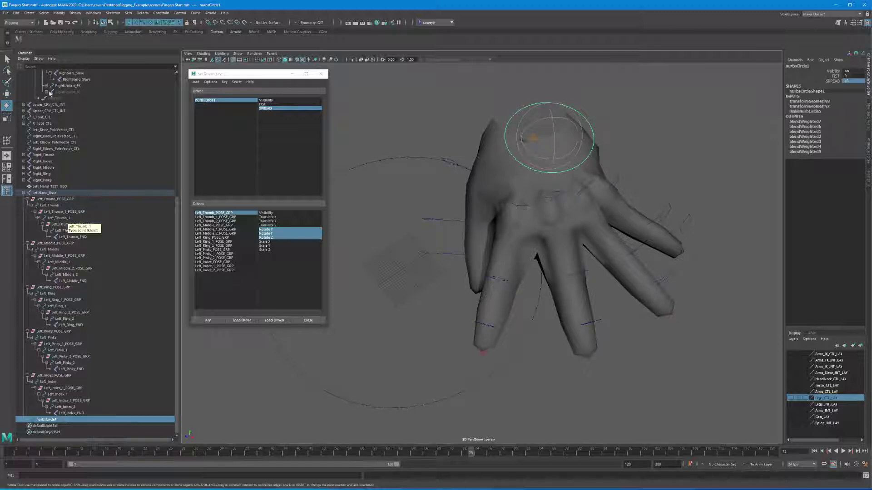
click(64, 225)
alt+drag(449, 181, 443, 212)
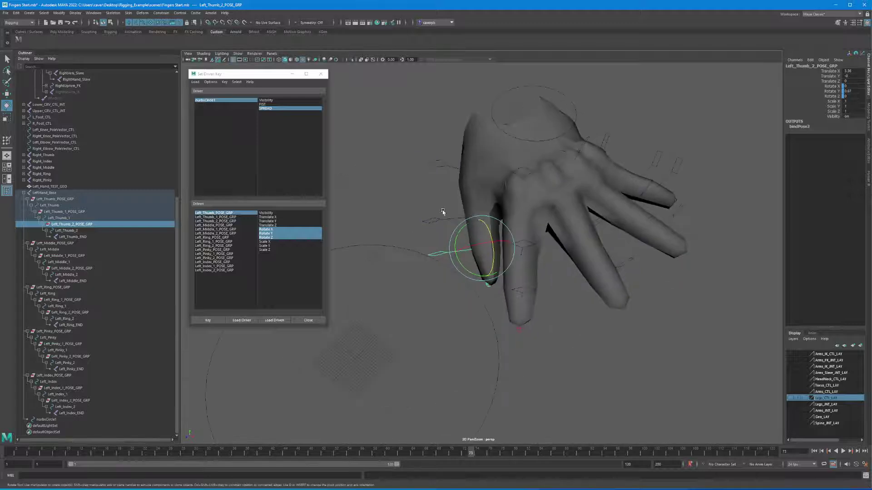
drag(471, 275, 457, 276)
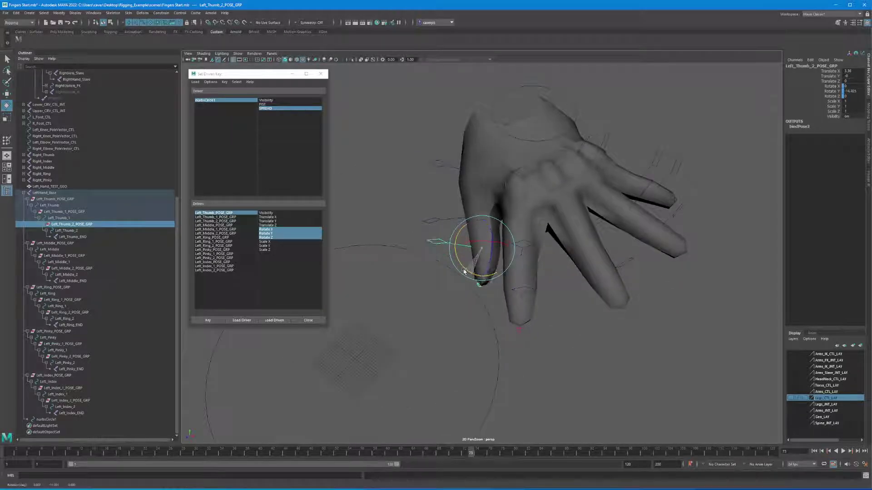
click(52, 213)
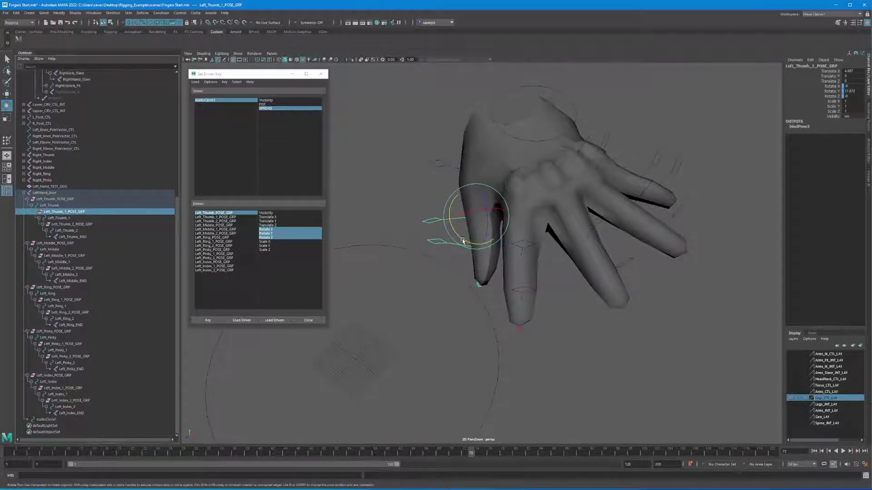
drag(463, 241, 457, 241)
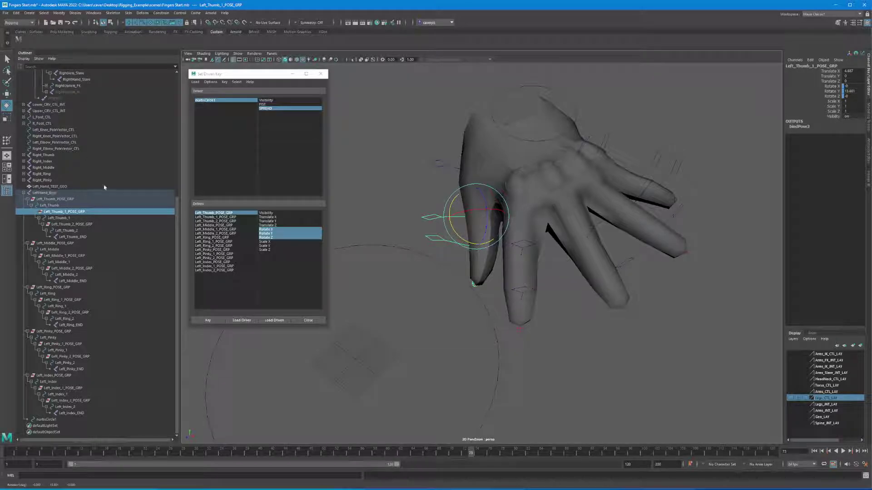
- Rotate Left_Thumb_POSE_GRP outward, to about -34 degrees in Y, and key the spread thumb pose against SPREAD
click(47, 198)
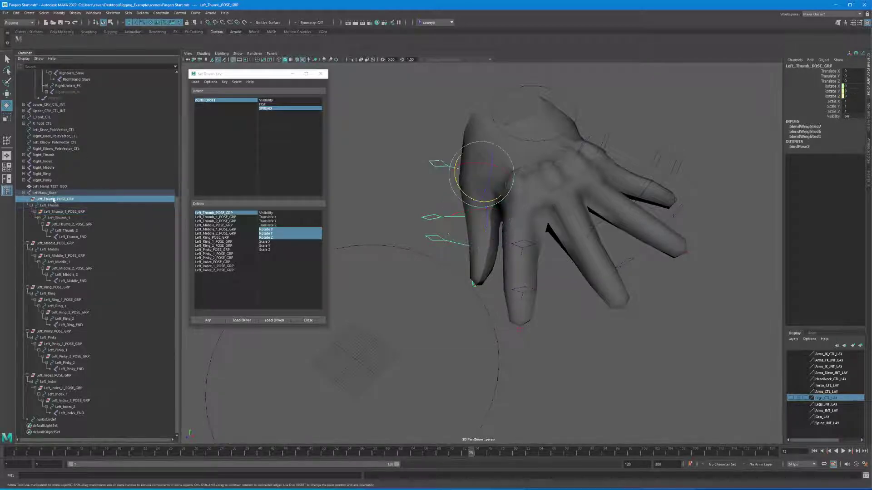
drag(464, 194, 432, 214)
drag(441, 157, 449, 188)
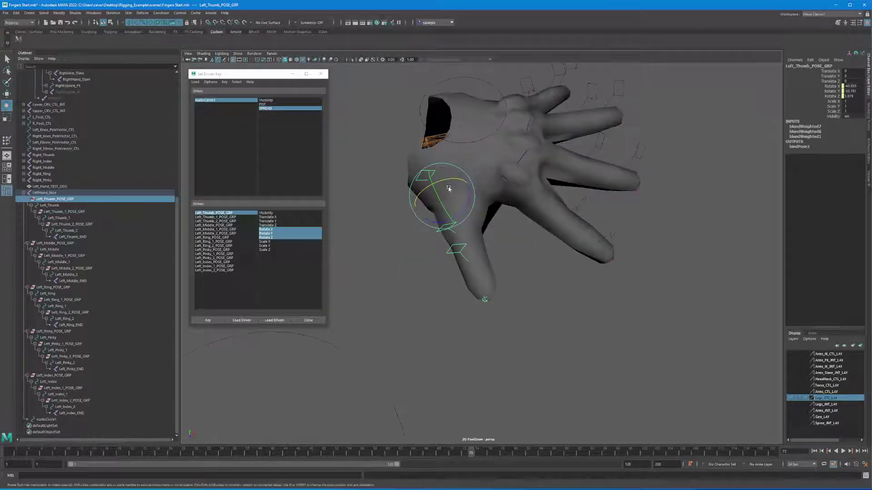
click(208, 320)
- Test the thumb's movement over the SPREAD range on the circle control and set SPREAD to -10
alt+drag(522, 291, 488, 291)
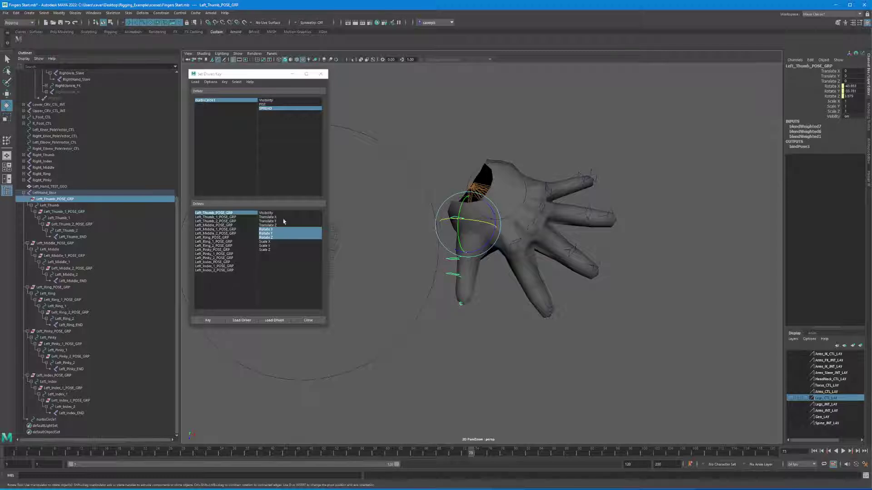
alt+drag(480, 167, 477, 140)
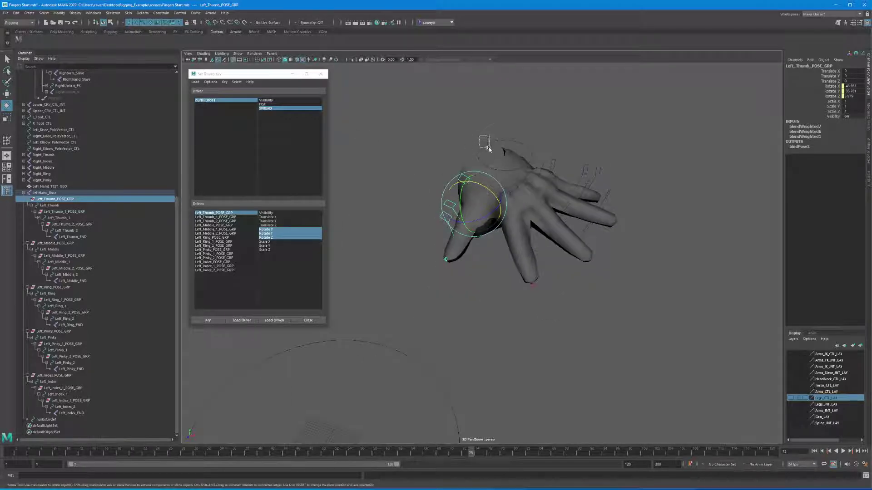
click(483, 152)
click(833, 81)
middle_drag(751, 101, 583, 144)
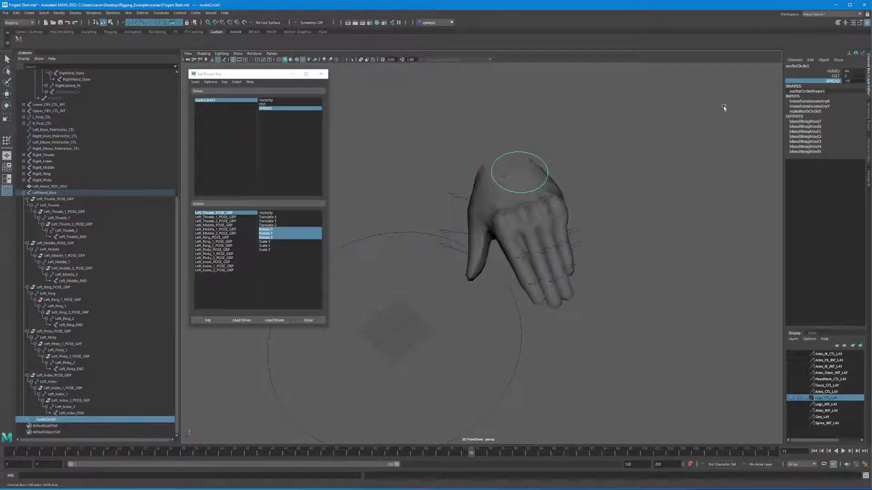
double_click(848, 81)
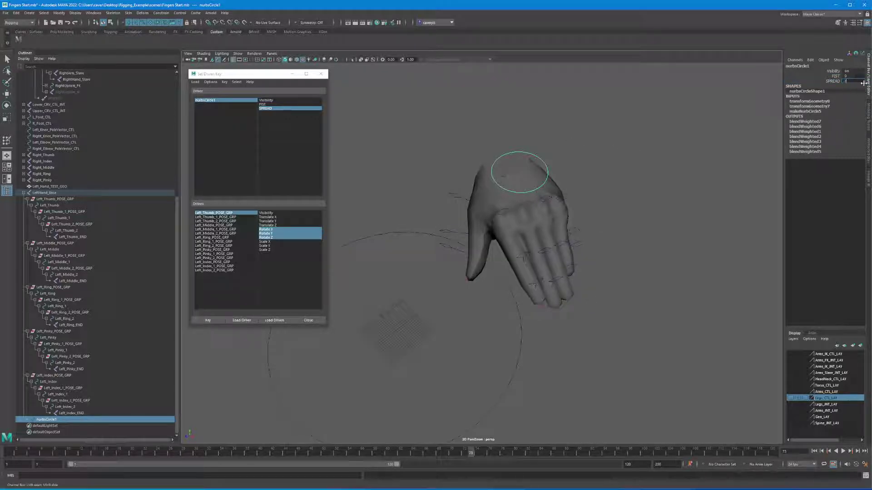
- Rotate Left_Thumb_POSE_GRP to about 14, 15 and 26 degrees in X, Y and Z, and key the closed thumb pose against SPREAD
alt+drag(444, 243, 495, 214)
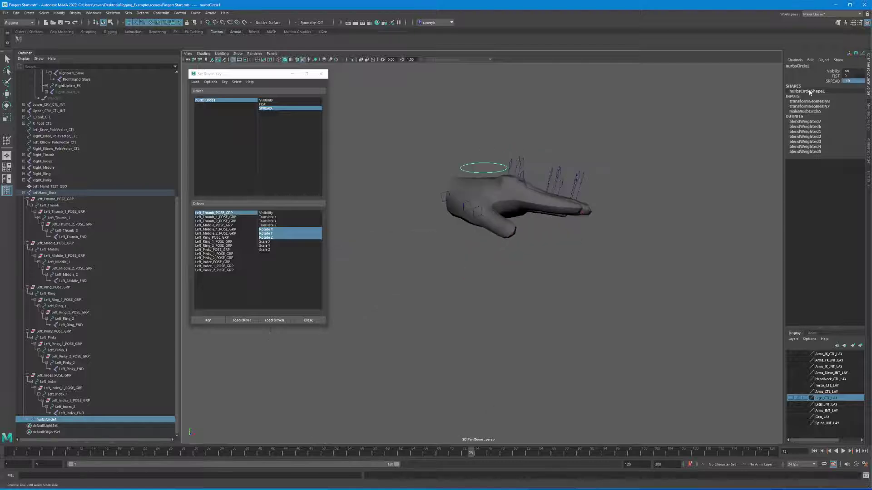
alt+drag(405, 296, 369, 312)
alt+right_drag(370, 311, 499, 311)
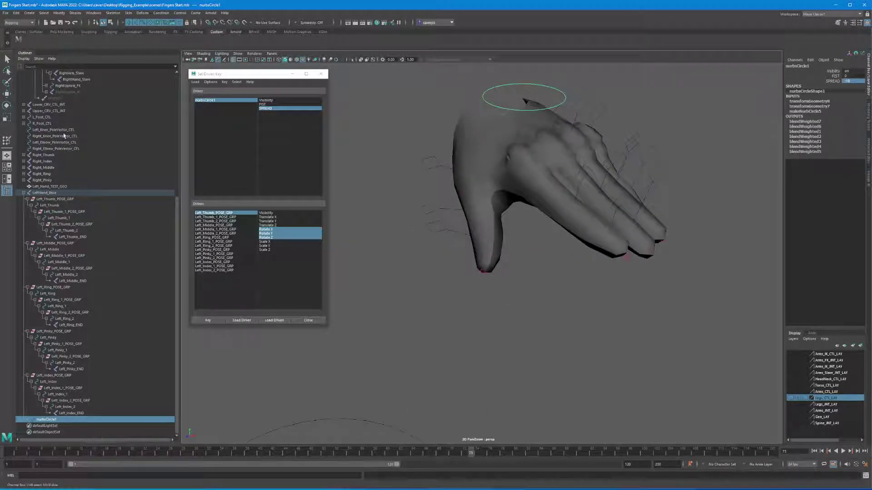
click(48, 194)
click(48, 200)
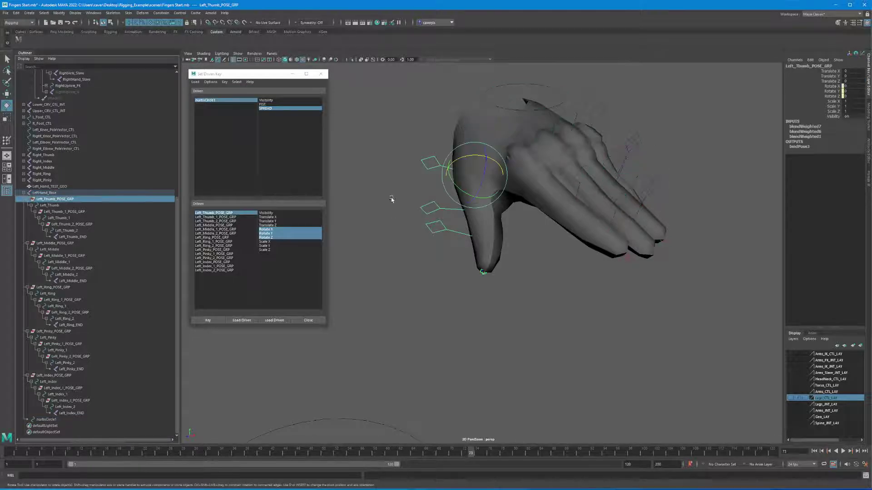
key(e)
drag(472, 196, 489, 179)
drag(499, 182, 447, 230)
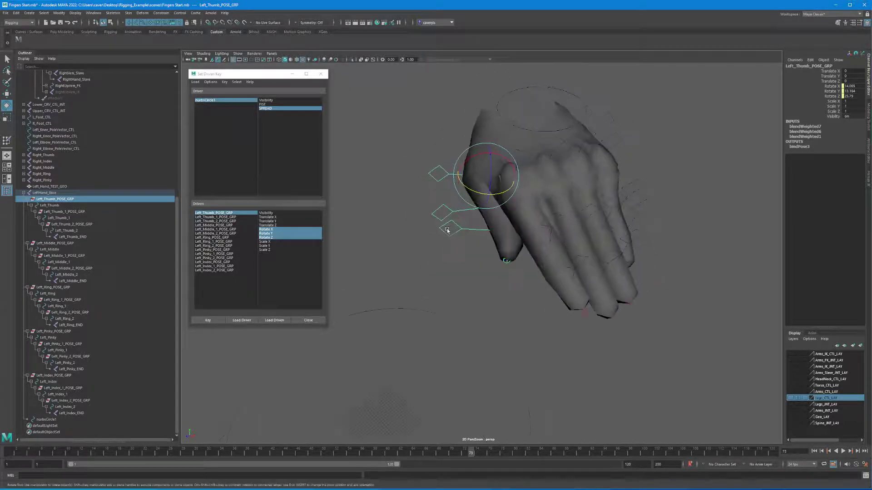
click(211, 321)
- Test opening and closing the whole hand with the circle control's SPREAD, and reset SPREAD to 0
click(517, 91)
click(831, 82)
middle_drag(749, 101, 557, 218)
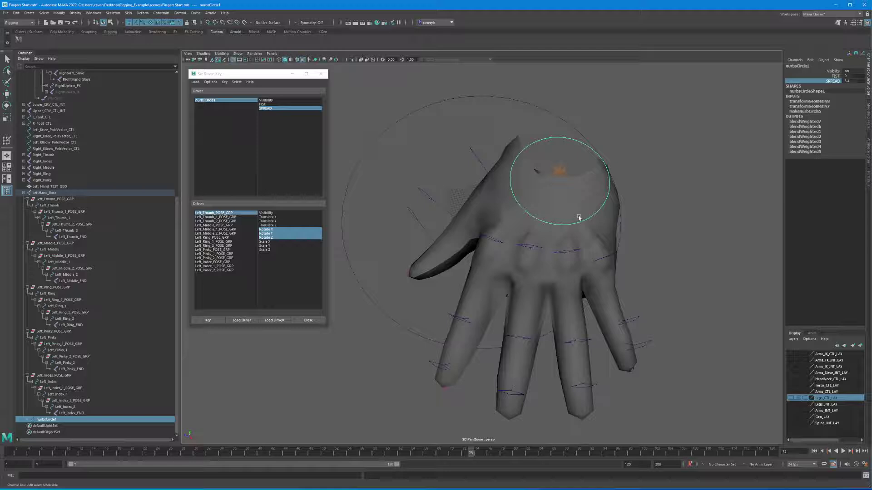
middle_drag(563, 214, 516, 216)
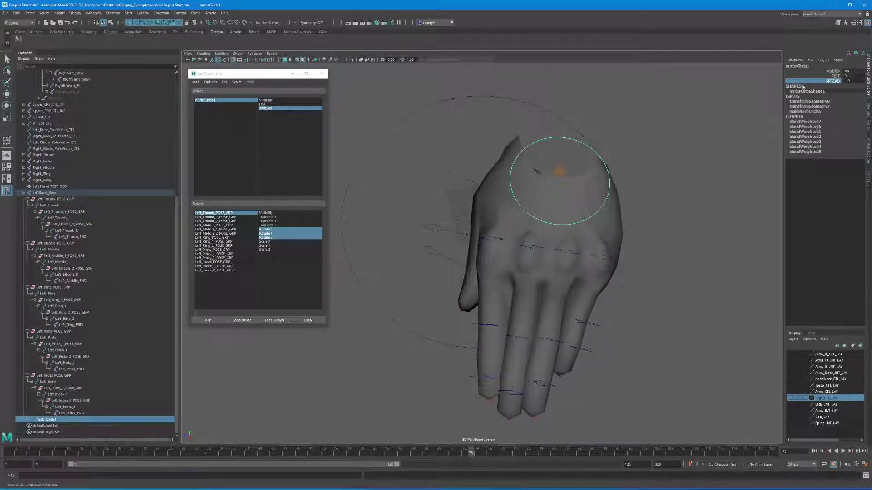
click(846, 81)
text(0)
key(Return)
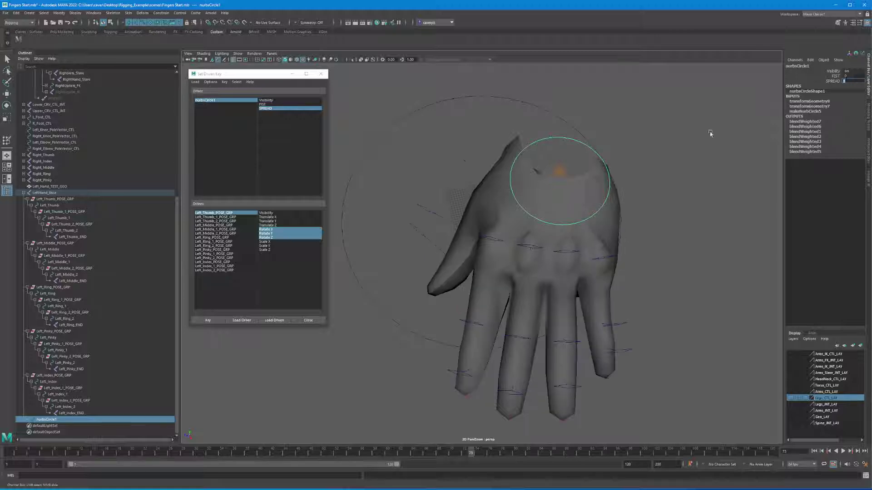
- Add a keyable float attribute for the left index finger's curl to the circle control
alt+drag(710, 134, 533, 257)
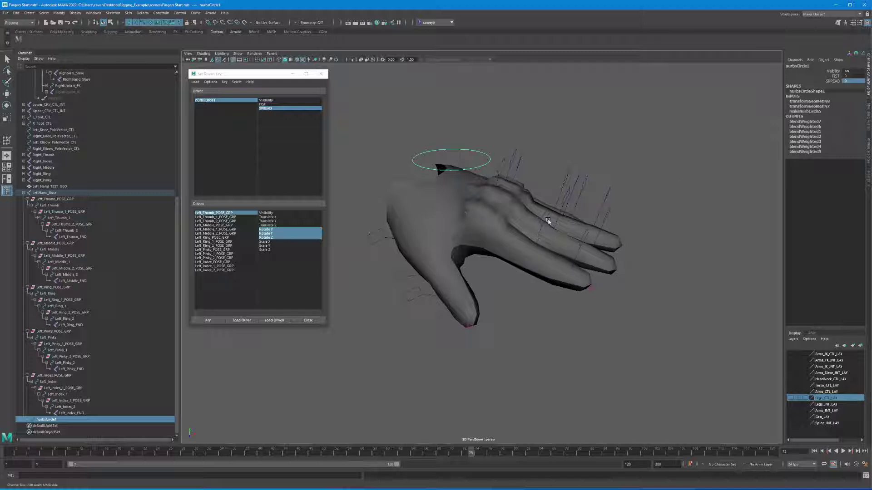
alt+drag(538, 258, 523, 265)
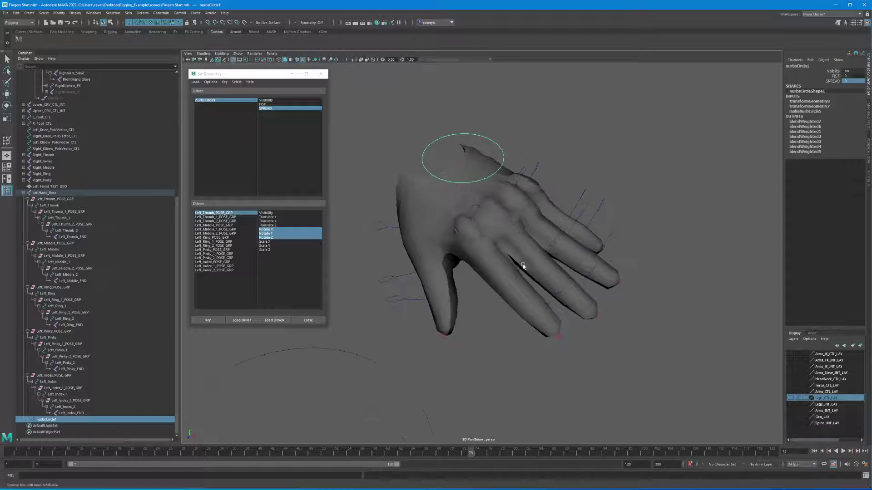
alt+drag(495, 235, 505, 233)
alt+drag(509, 200, 649, 153)
alt+drag(567, 152, 669, 134)
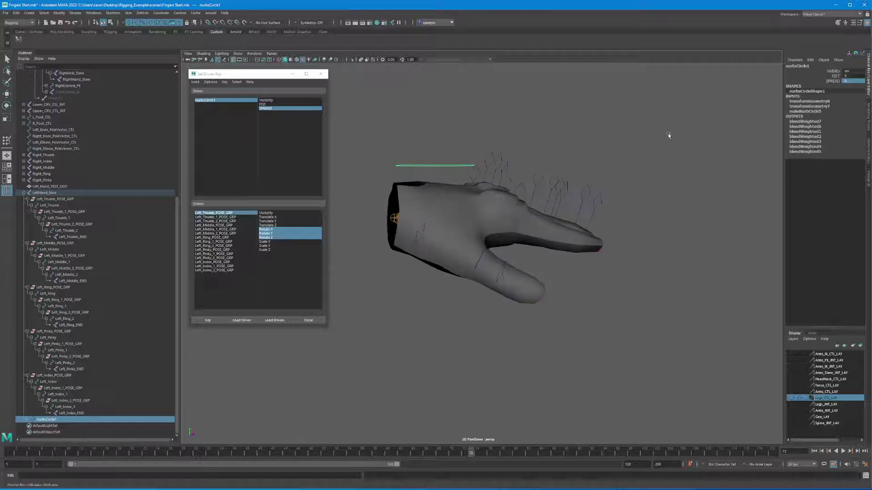
click(810, 60)
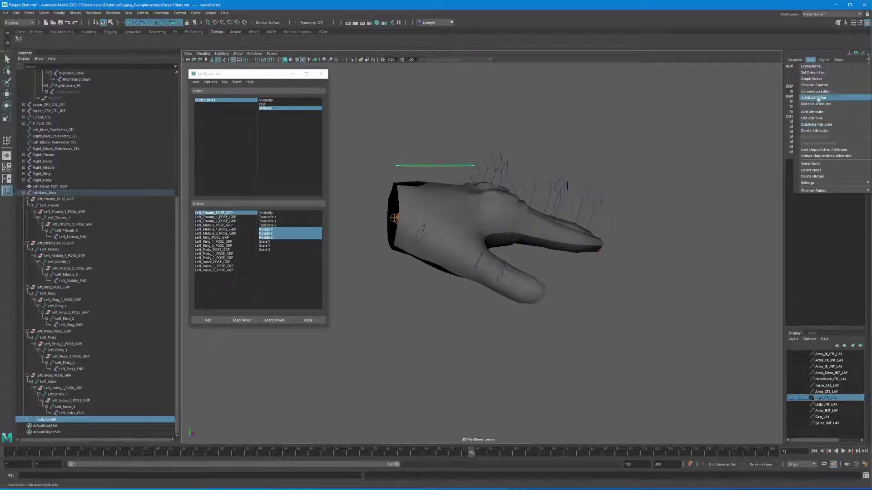
click(811, 112)
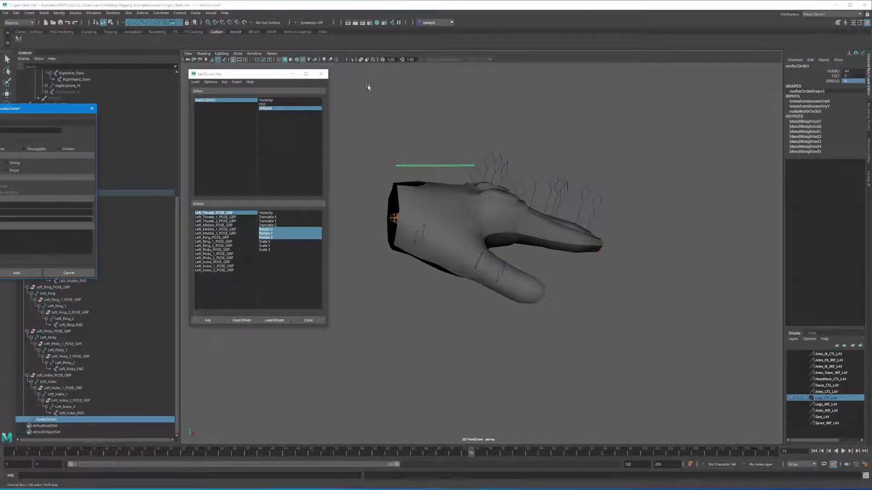
drag(38, 110, 422, 107)
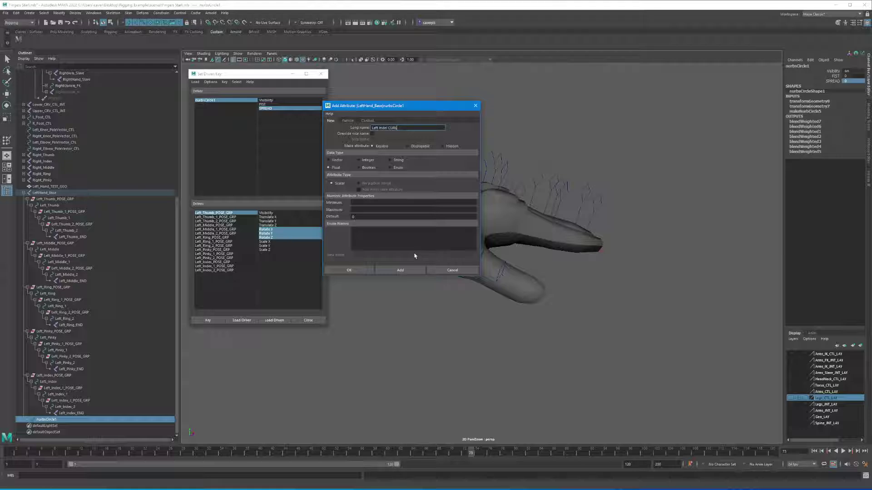
click(358, 270)
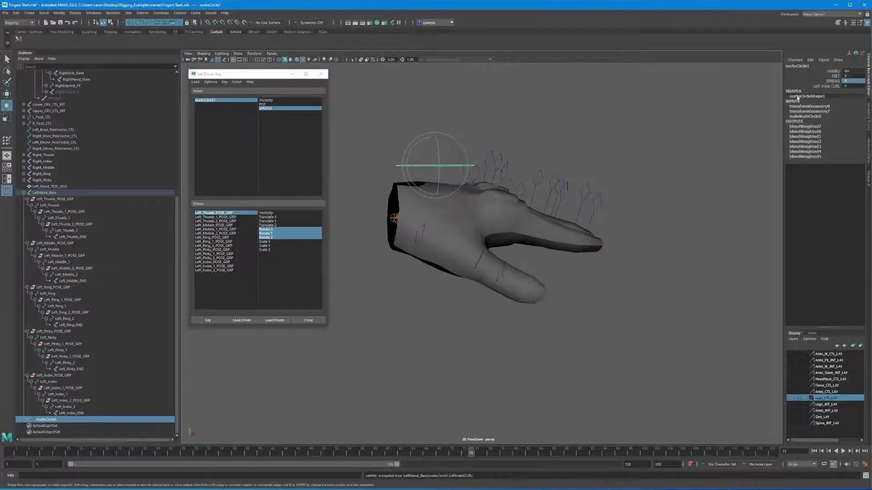
- Correct the new curl attribute's nice name to Left Index CURL
click(821, 86)
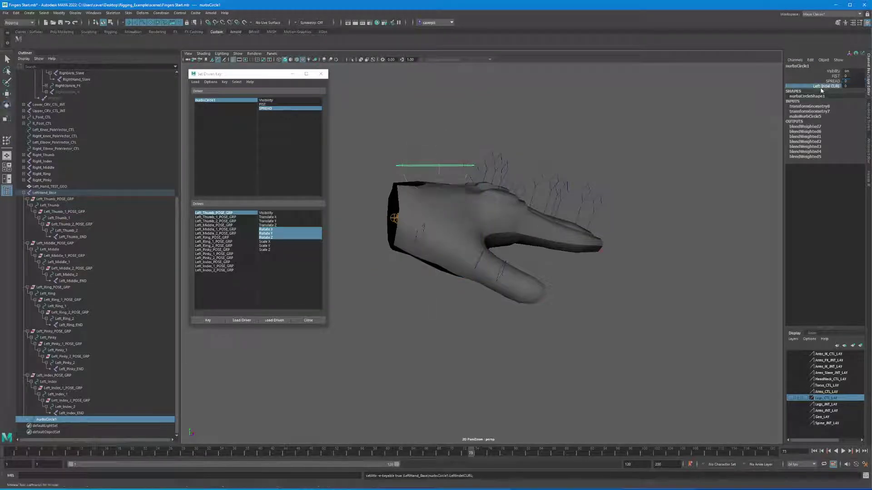
click(811, 60)
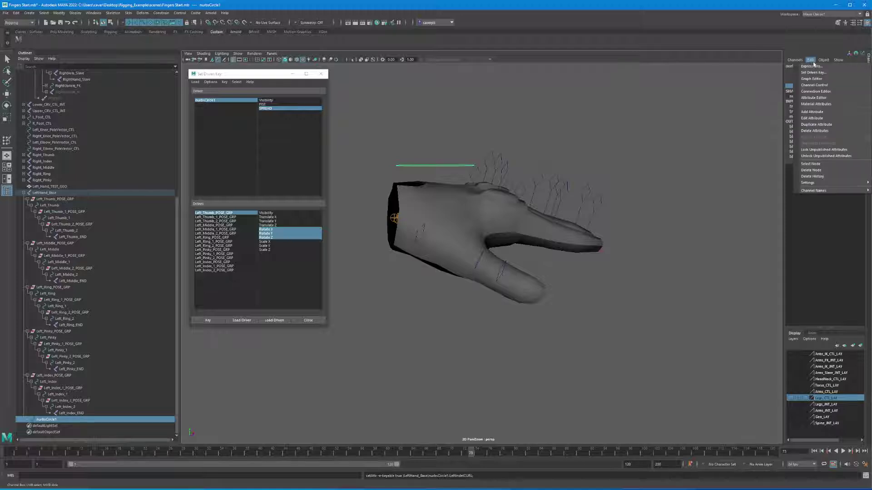
click(812, 119)
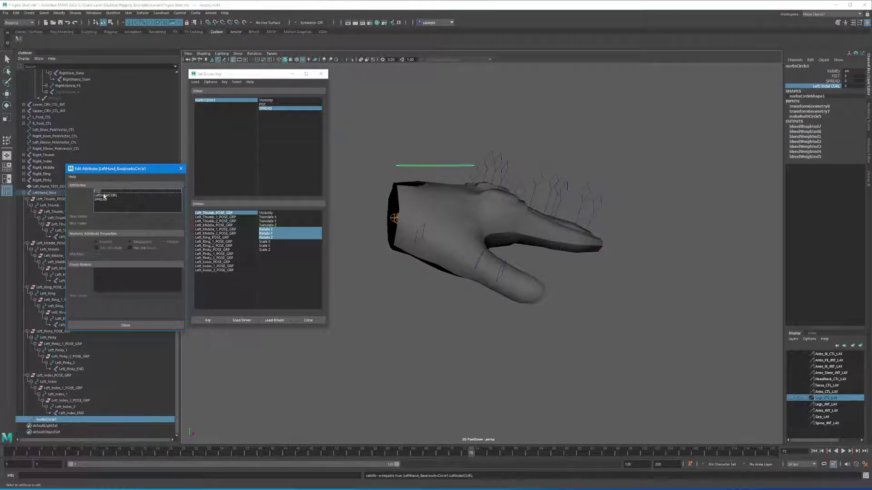
click(105, 196)
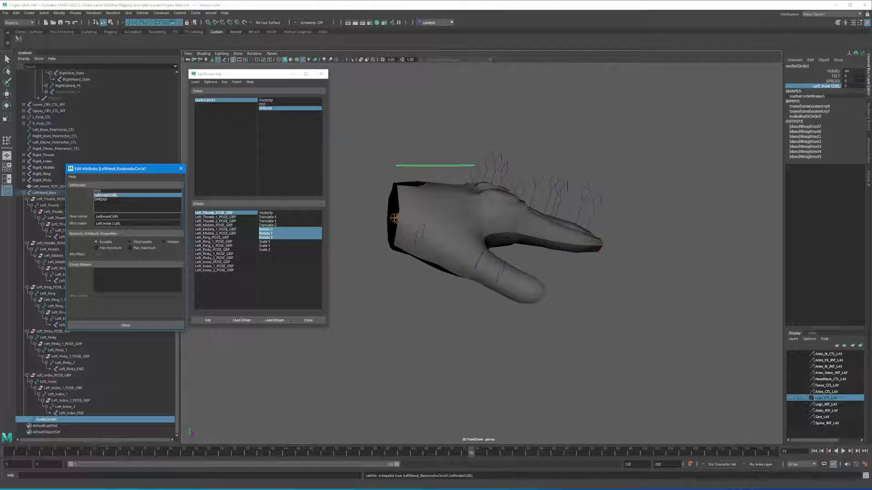
click(111, 224)
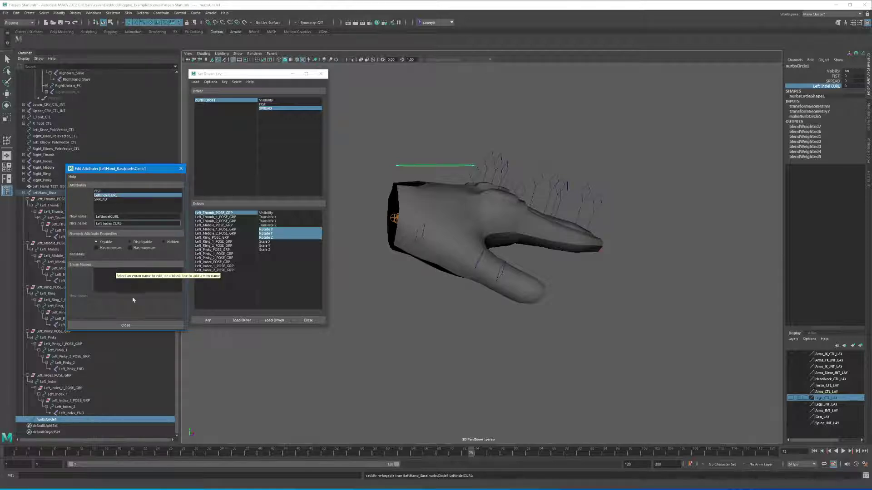
click(126, 326)
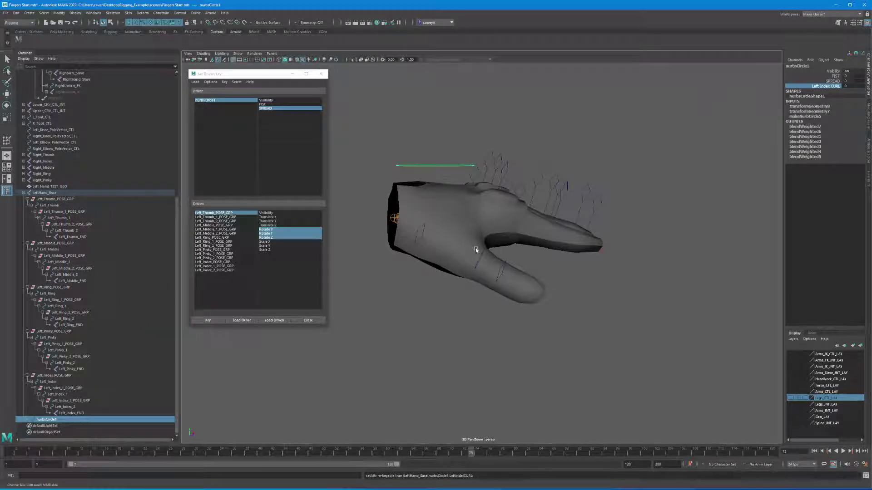
- Key Rotate Y of Left_Index_POSE_GRP, Left_Index_1_POSE_GRP and Left_Index_2_POSE_GRP in the straight pose with SPREAD as the driver
alt+drag(475, 248, 415, 256)
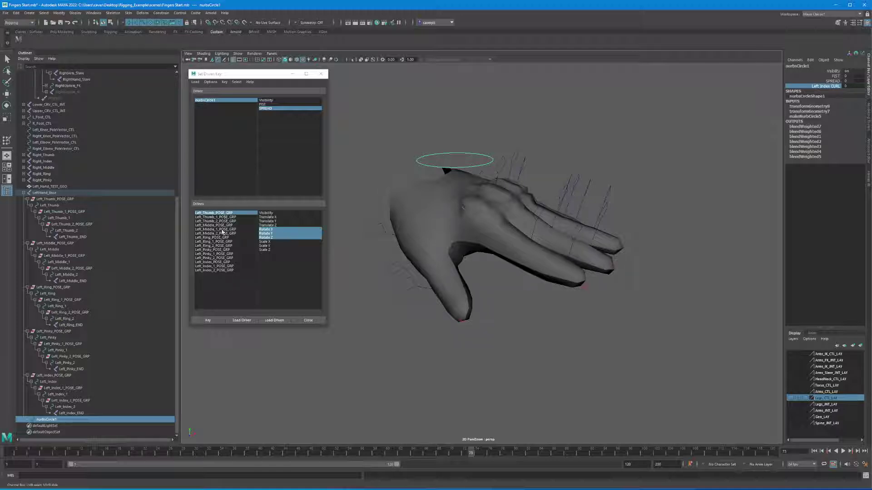
click(218, 270)
key(e)
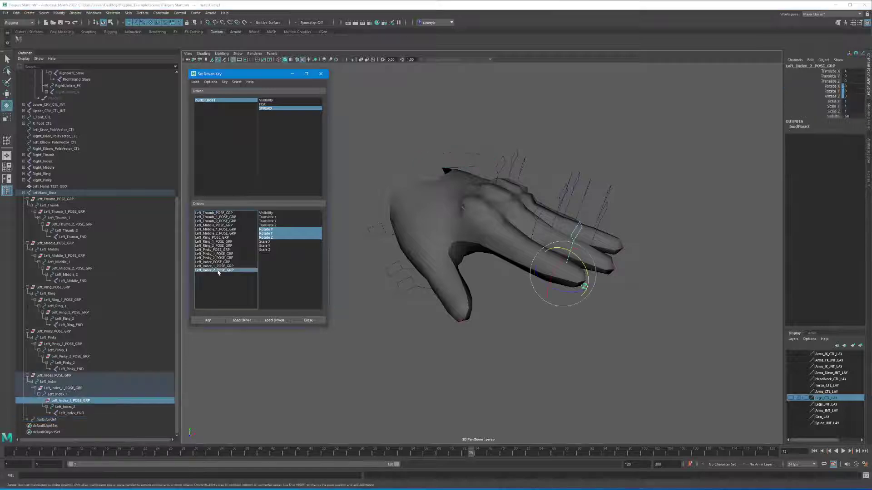
shift+click(213, 262)
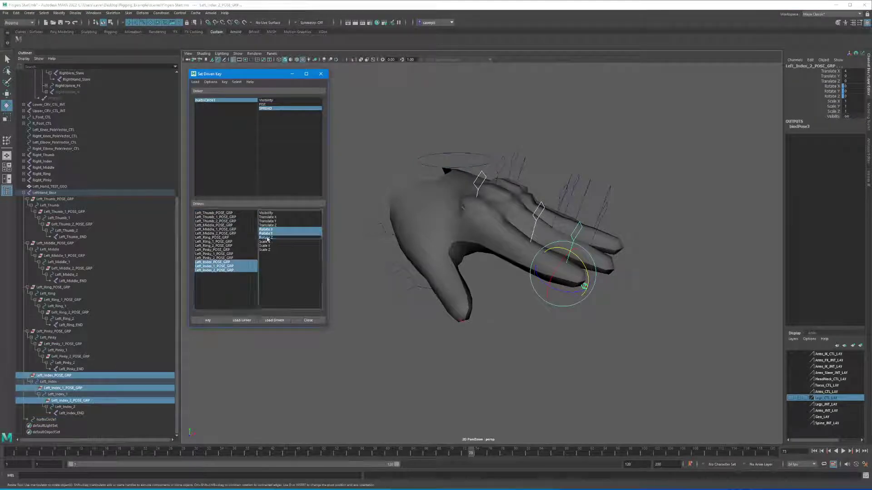
click(270, 233)
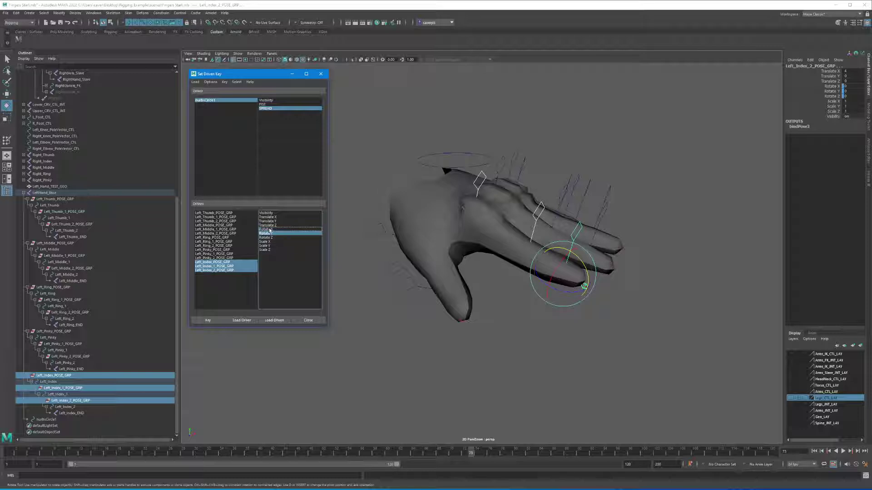
click(209, 321)
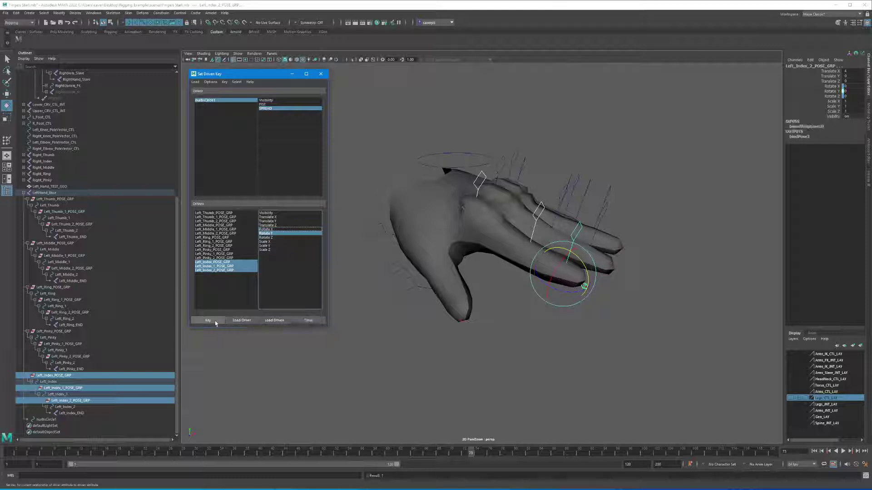
- Set Left Index CURL on the circle control to 10
click(481, 155)
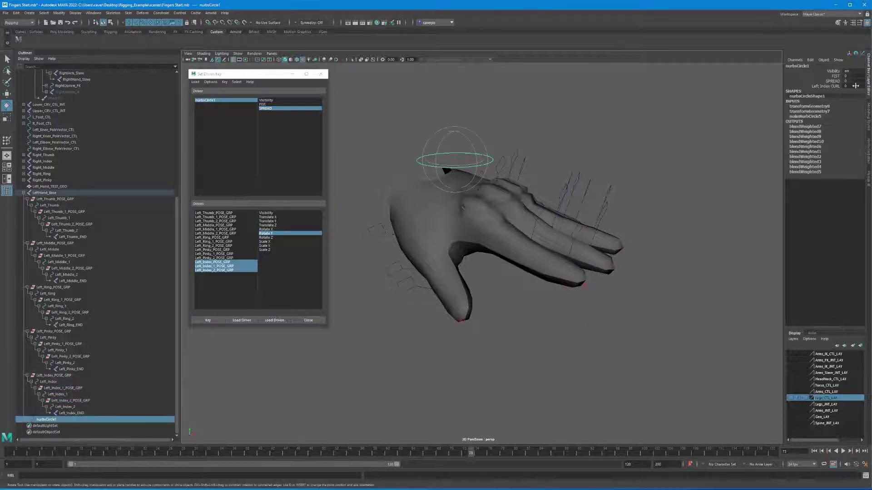
click(845, 85)
alt+drag(522, 196, 500, 204)
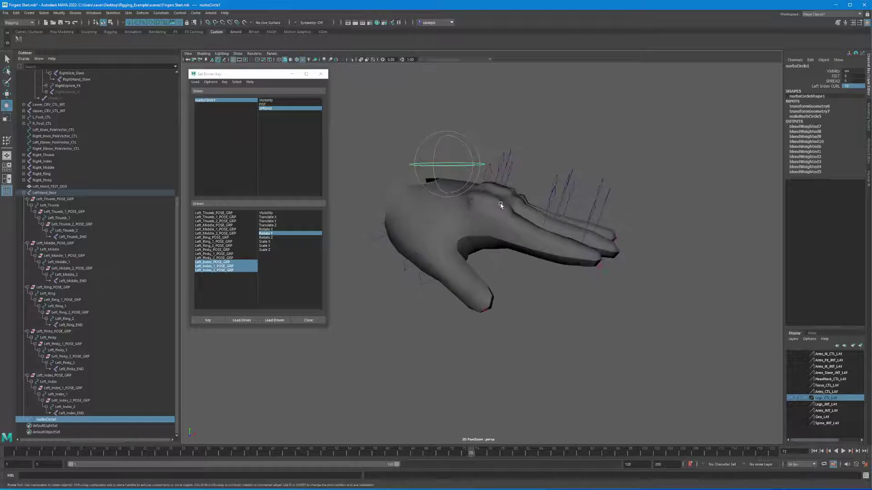
click(54, 375)
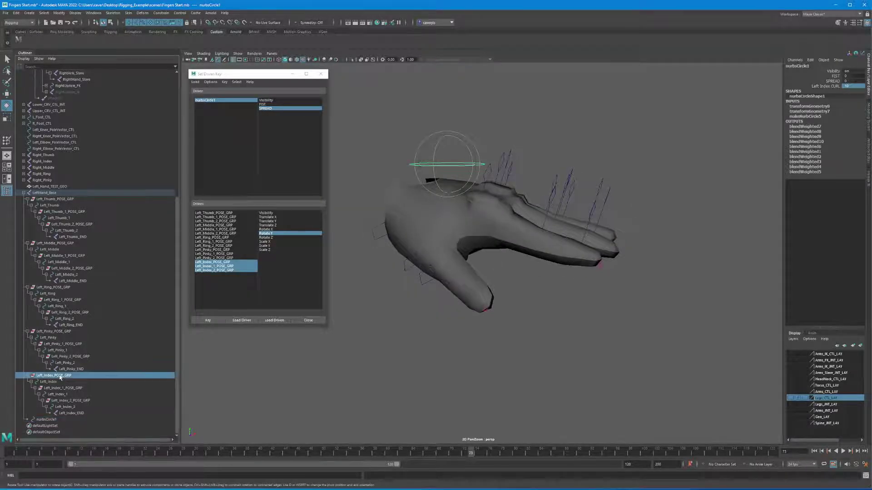
ctrl+click(64, 388)
ctrl+click(67, 401)
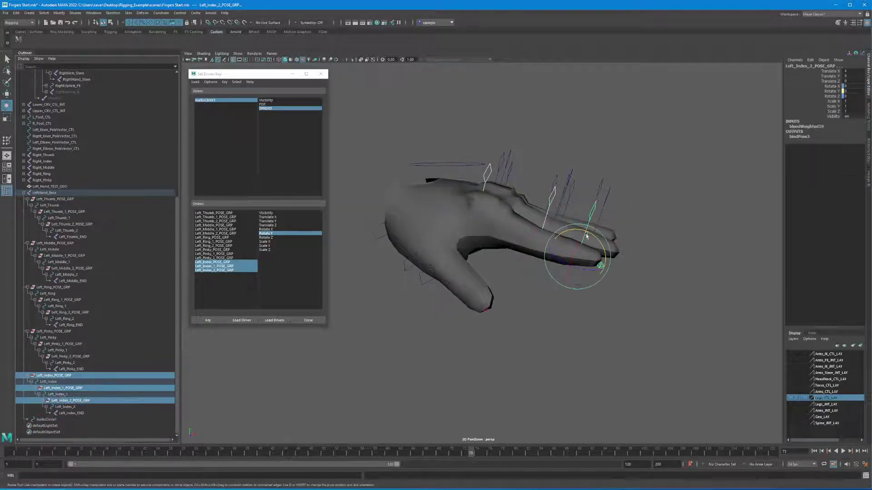
drag(586, 235, 594, 255)
key(ctrl+z)
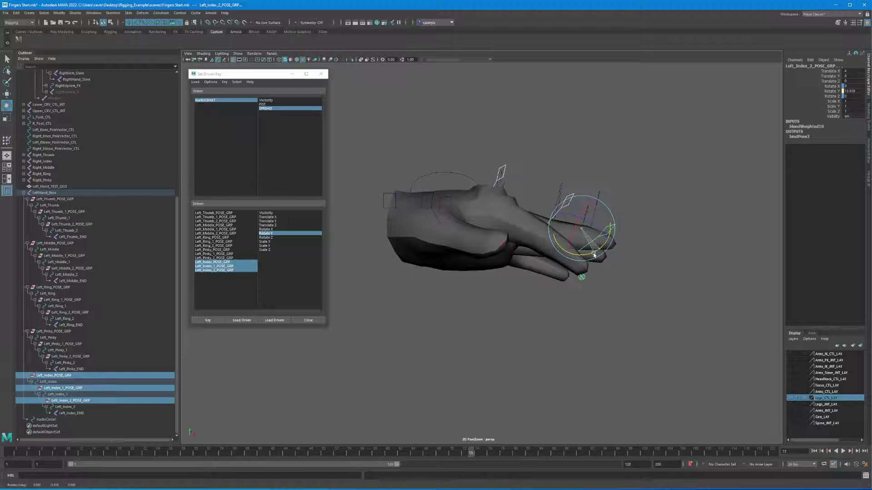
key(ctrl+z)
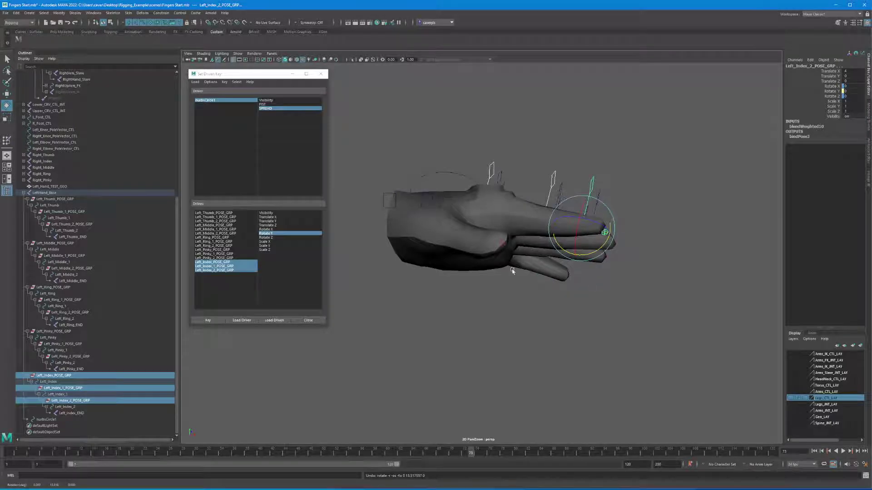
- Curl the index by rotating Left_Index_1_POSE_GRP to about 118 degrees in Y and bending Left_Index_2_POSE_GRP in Y, and key the pose against SPREAD
click(91, 381)
click(82, 388)
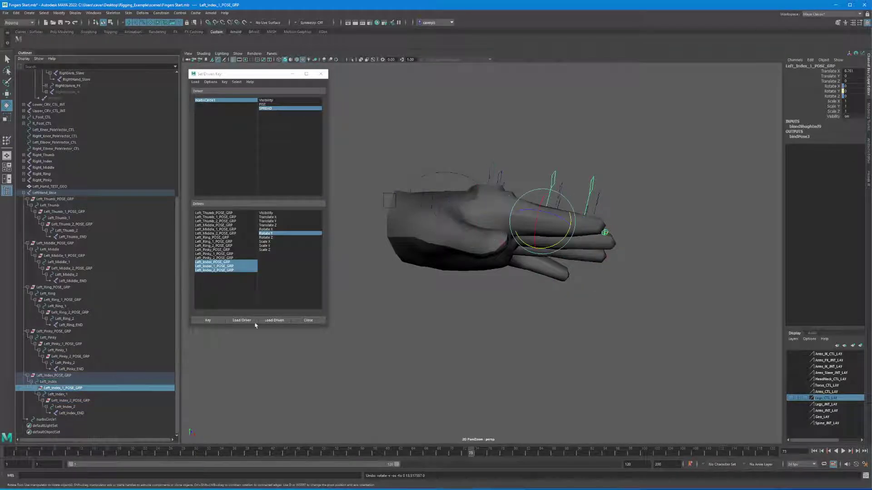
drag(553, 244, 455, 306)
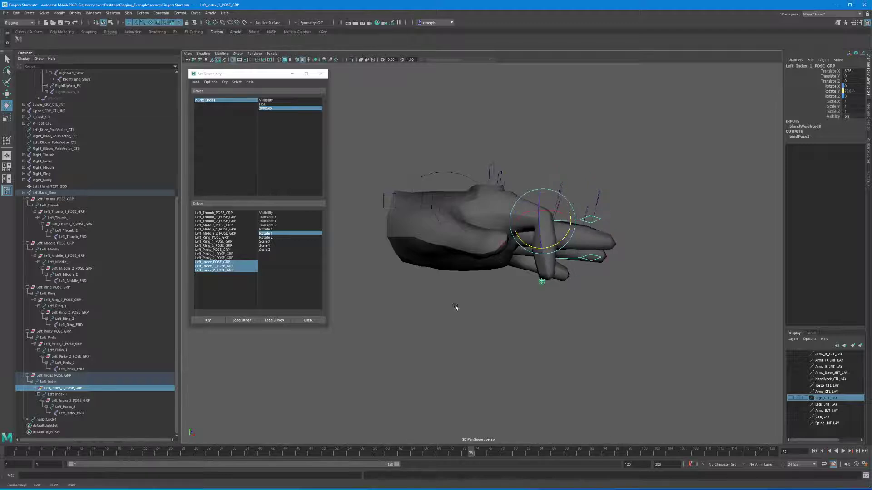
click(91, 400)
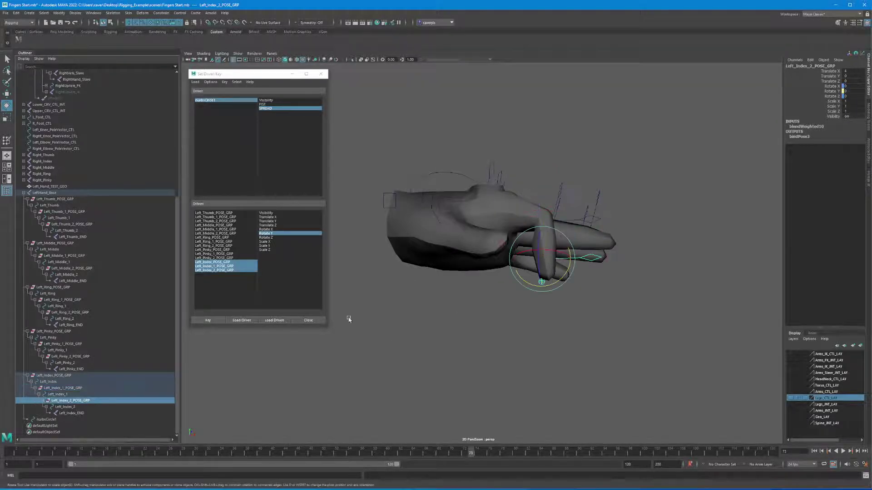
drag(571, 273, 560, 247)
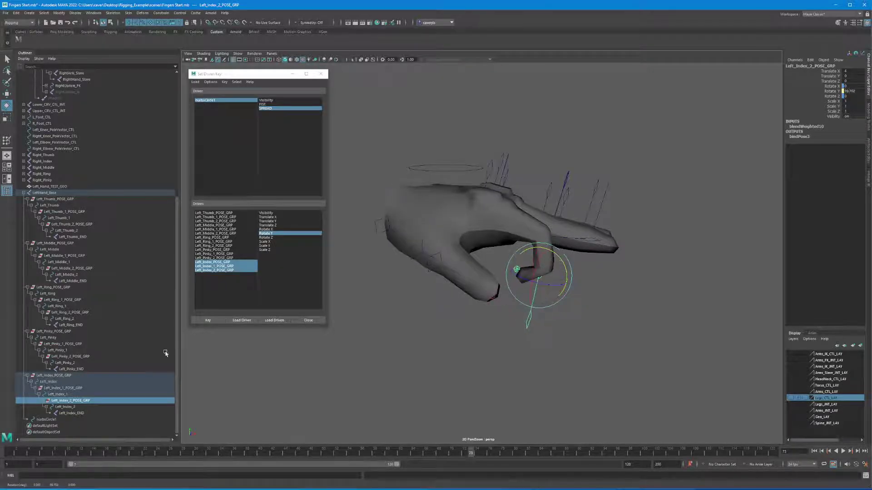
click(63, 388)
drag(570, 252, 552, 266)
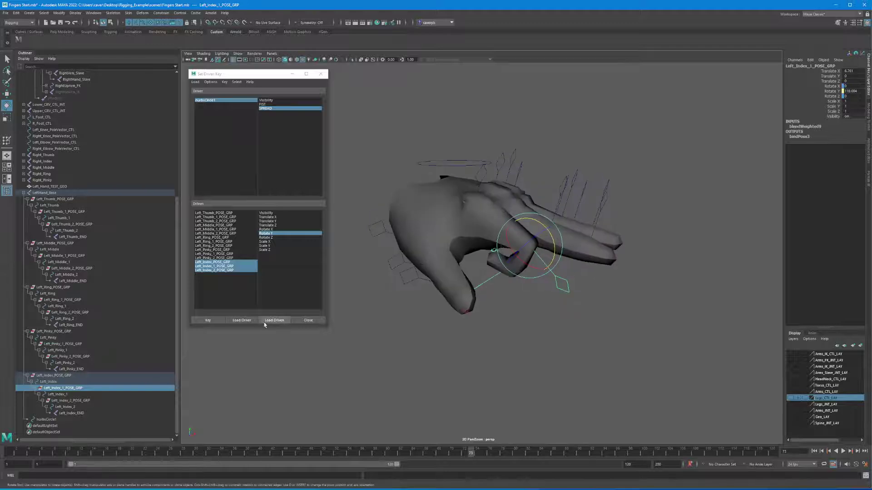
click(208, 320)
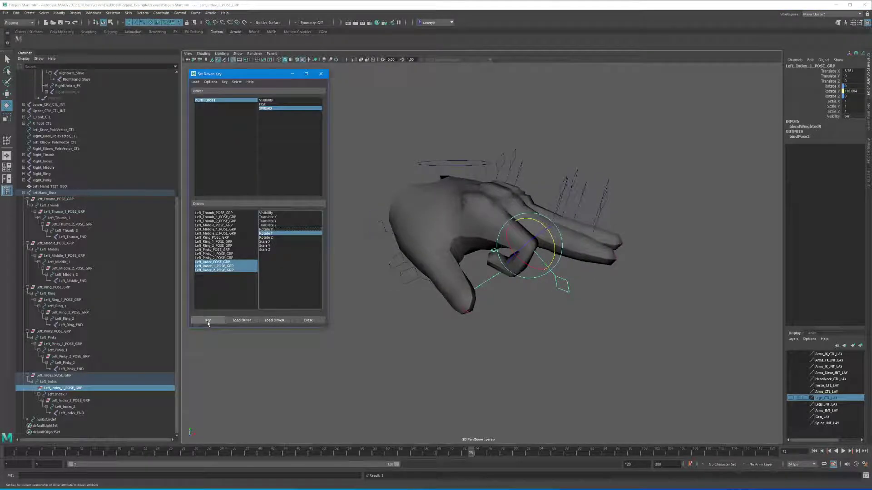
- Test the index curl by varying the circle control's Left Index CURL, and set it back to 10
click(415, 184)
click(411, 160)
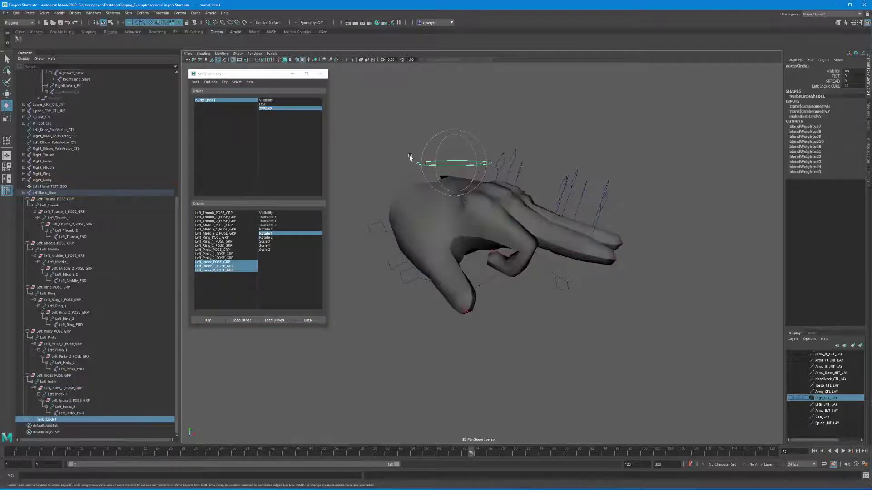
click(415, 163)
click(433, 165)
click(822, 86)
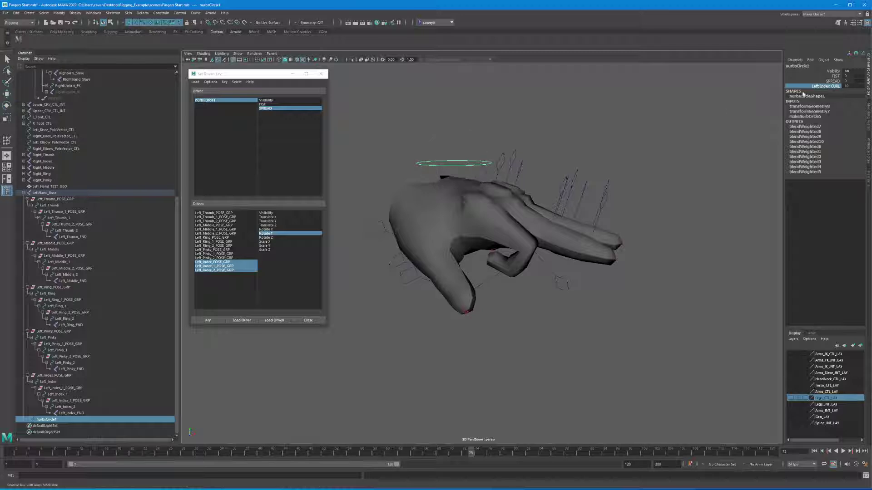
middle_drag(672, 122, 715, 121)
middle_drag(559, 123, 731, 112)
double_click(846, 86)
text(10)
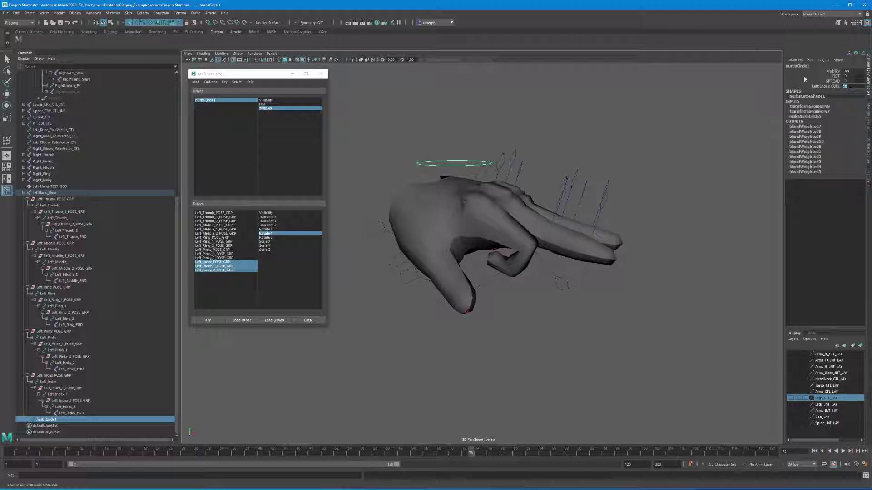
click(620, 132)
key(e)
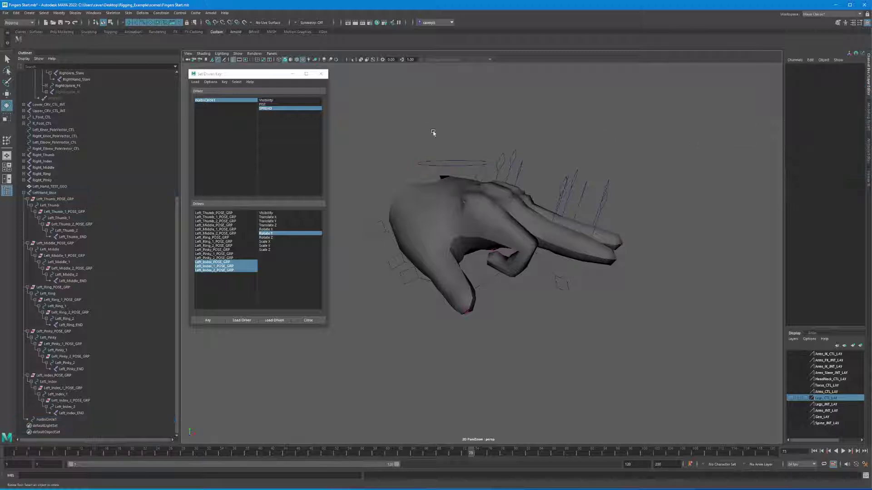
- Edit the circle control's LeftIndexCURL attribute to have a minimum of -10 and a maximum of 10
click(436, 164)
click(832, 86)
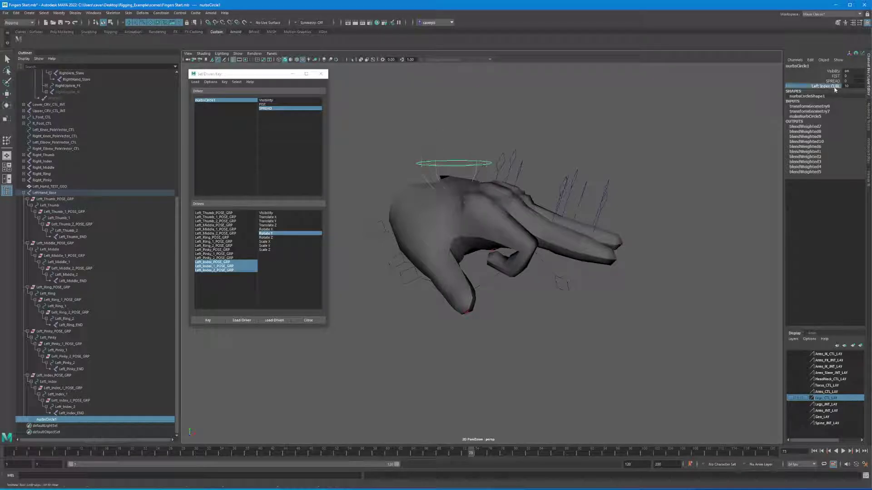
click(810, 59)
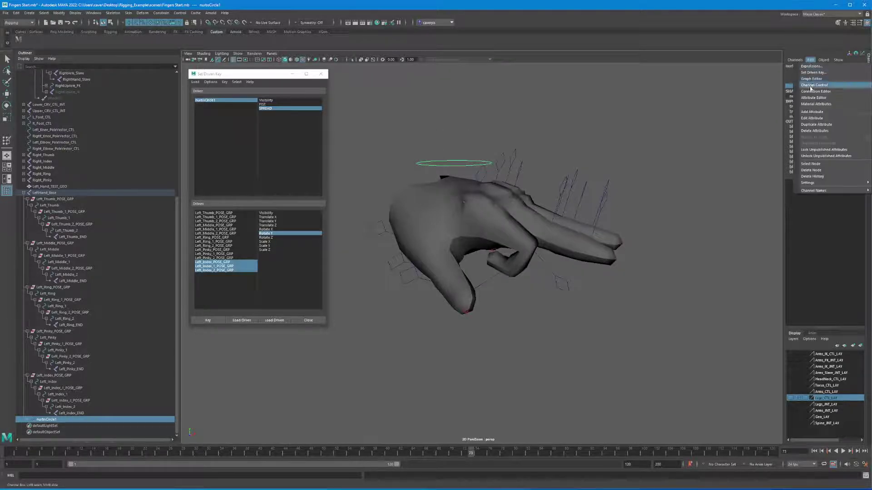
click(811, 118)
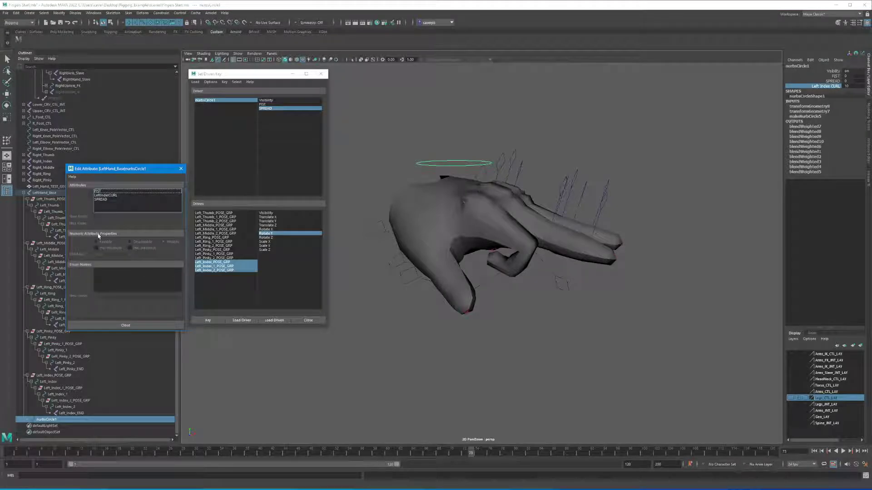
click(101, 199)
click(105, 196)
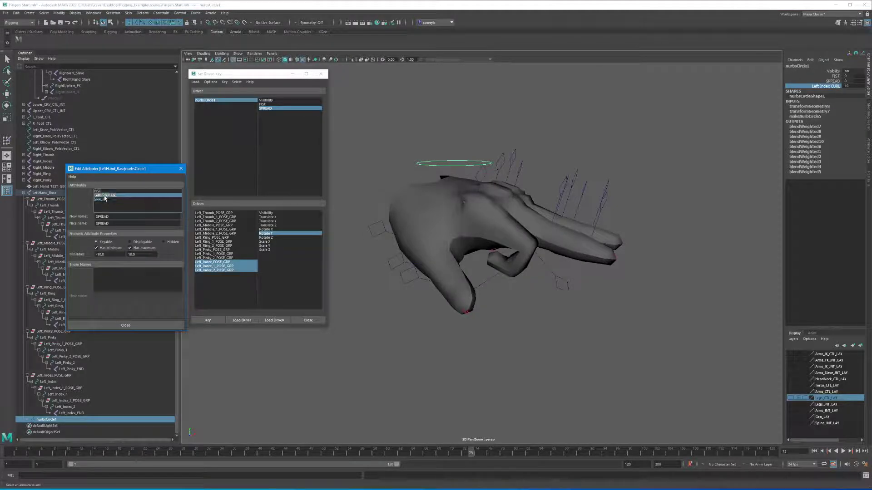
drag(121, 174, 606, 150)
click(580, 223)
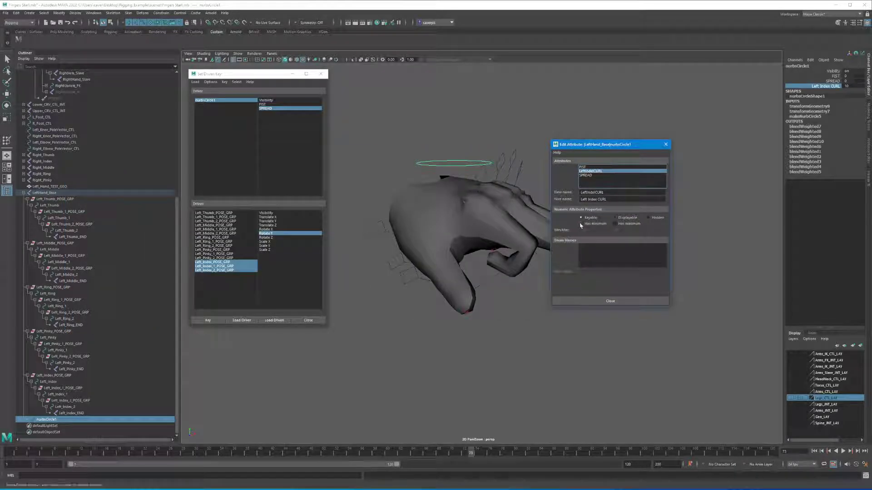
click(615, 223)
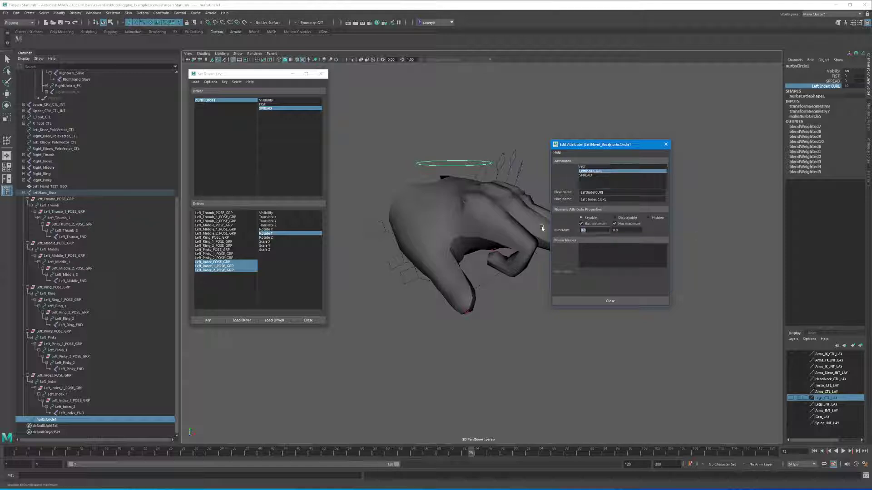
key(Tab)
text(-10)
key(Tab)
text(10)
key(Return)
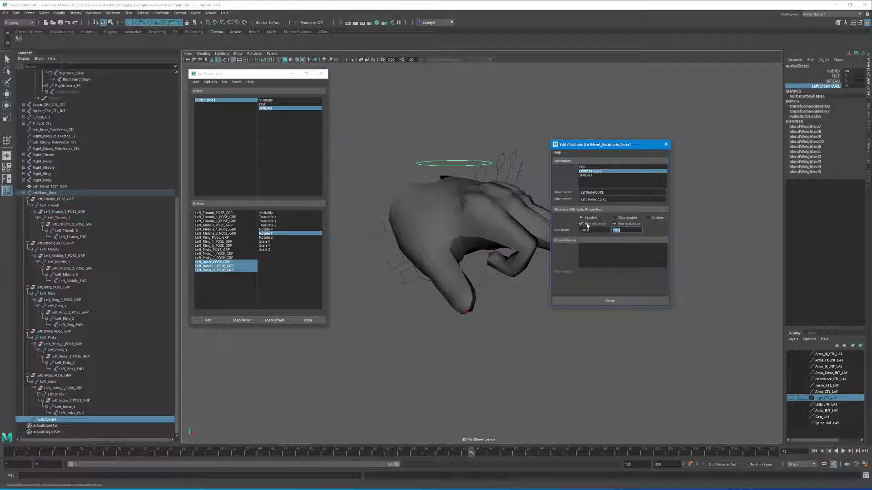
click(610, 302)
- Reset Left Index CURL on the circle control to 0 and check the index finger
click(844, 86)
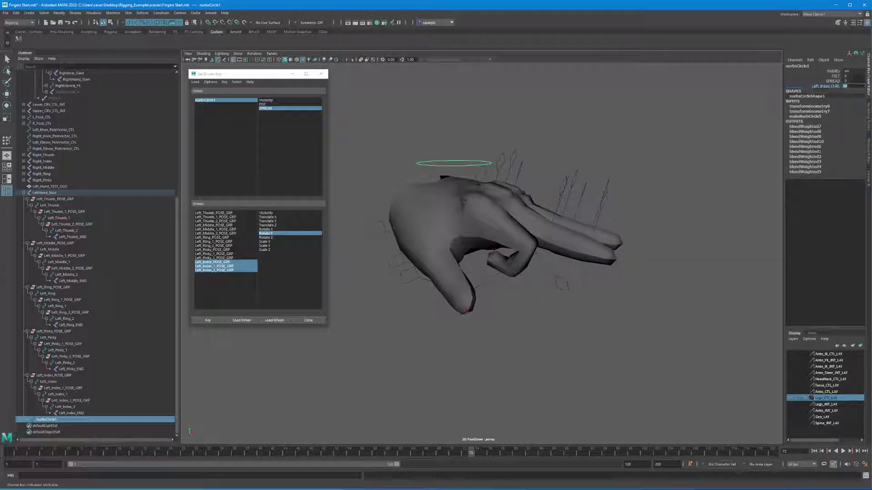
text(6)
key(Return)
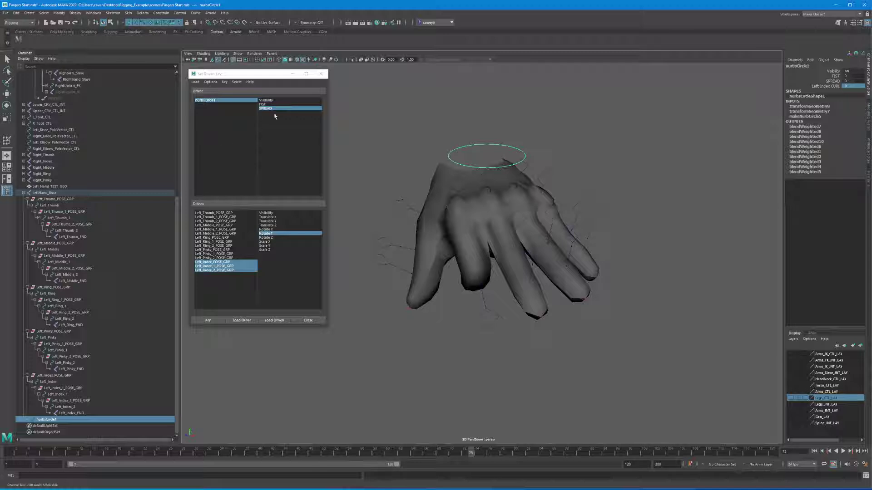
alt+drag(514, 130, 456, 141)
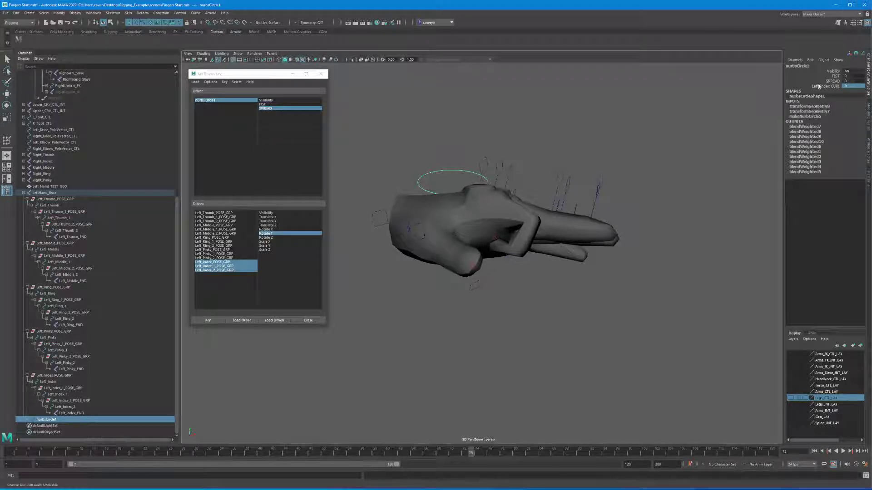
- Test the circle control's SPREAD on the hand with the index curled, and reset SPREAD to 0
click(833, 81)
middle_drag(545, 156, 527, 155)
alt+drag(527, 155, 574, 193)
middle_drag(574, 193, 408, 182)
double_click(848, 82)
text(0)
key(Return)
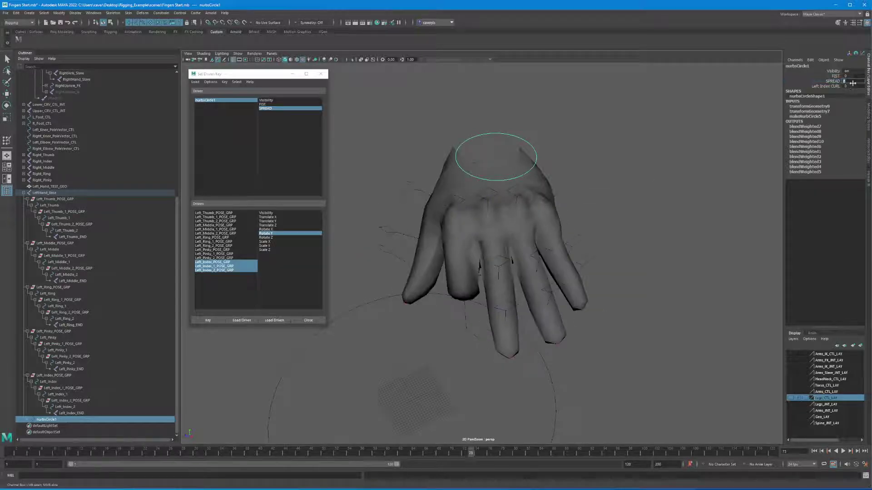
click(631, 117)
- Reset Rotate X, Y and Z of the three left index pose groups to 0 to straighten the finger
alt+drag(418, 273, 483, 260)
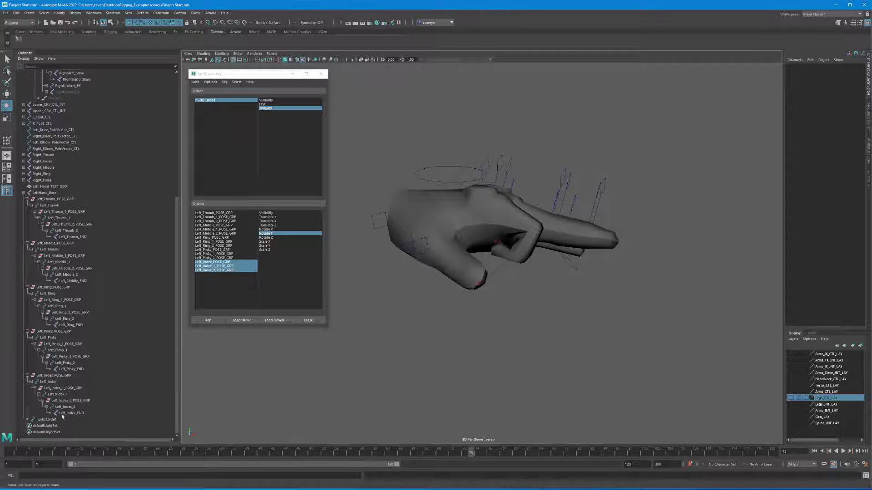
click(50, 376)
ctrl+click(62, 388)
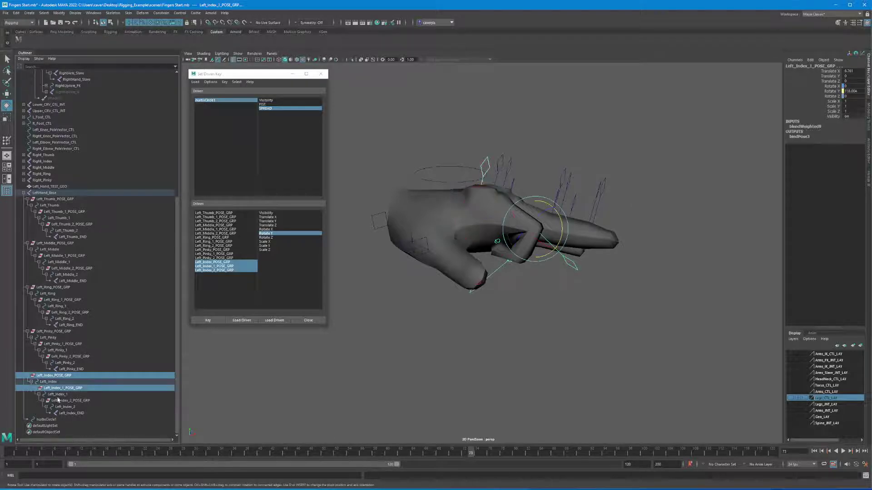
ctrl+click(70, 401)
drag(854, 86, 846, 96)
key(Return)
alt+drag(537, 262, 501, 296)
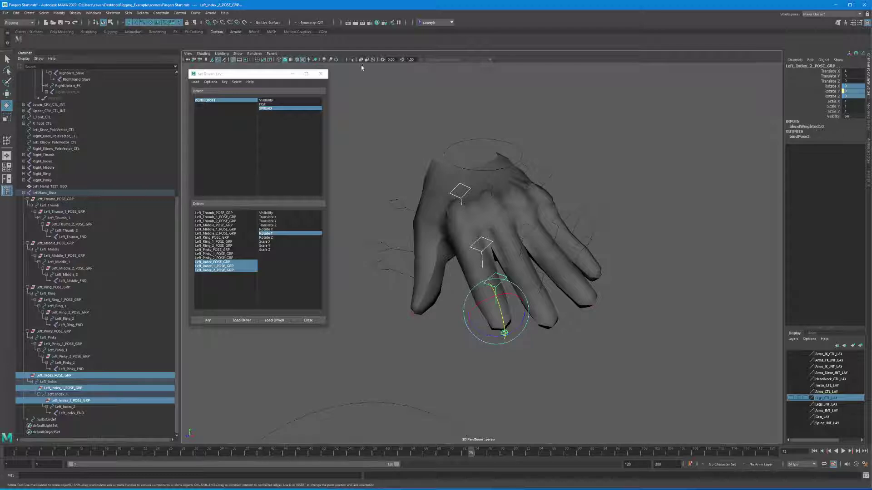
- Set a driven key on Rotate Z of the three left index pose groups with the circle control's SPREAD as driver
click(268, 238)
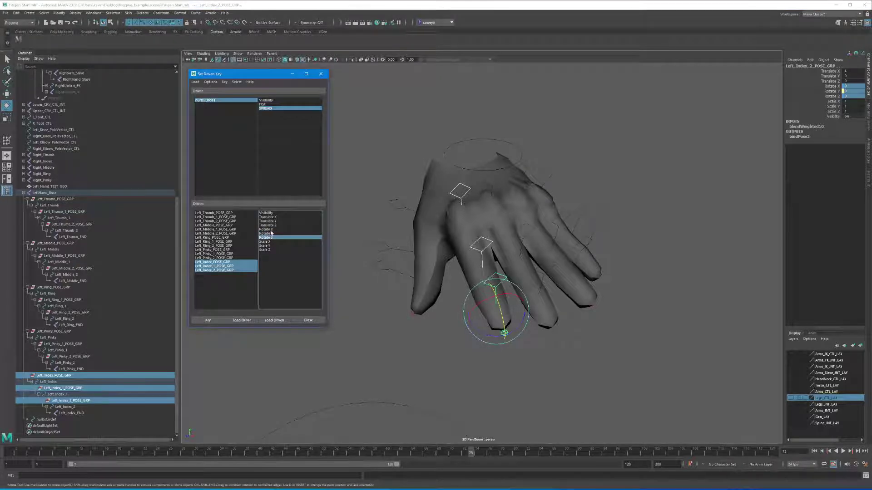
ctrl+click(271, 230)
ctrl+click(271, 231)
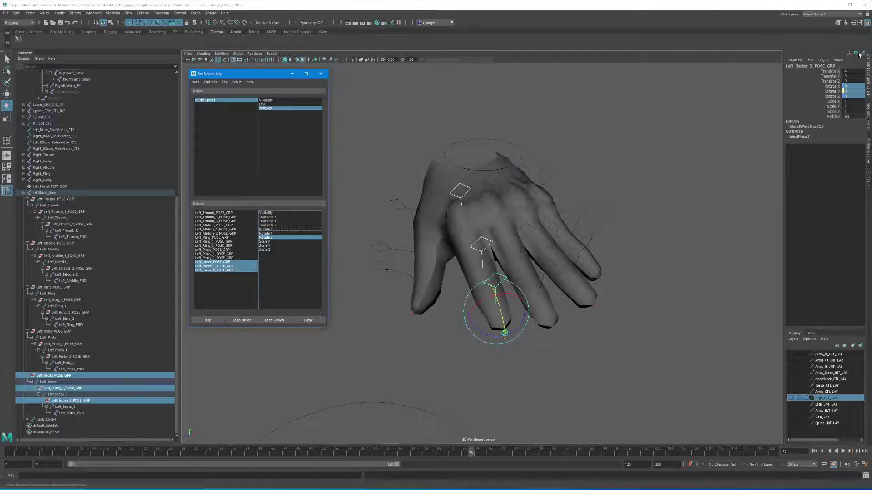
click(208, 320)
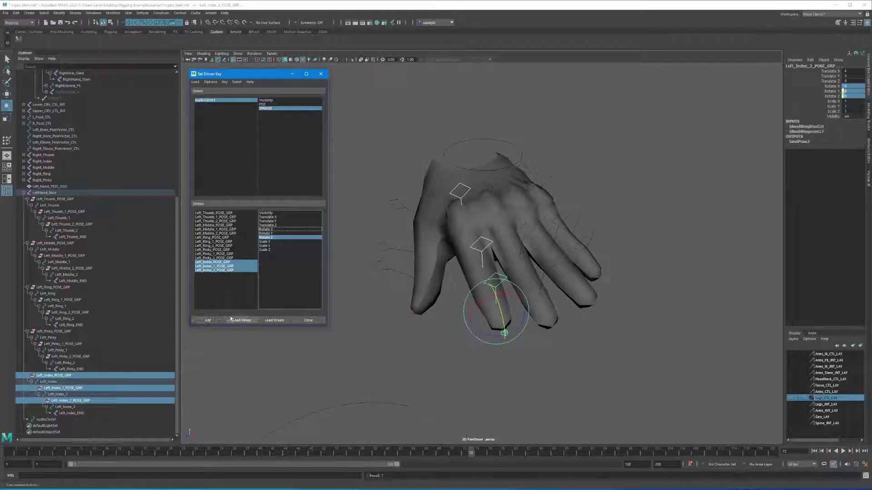
alt+drag(477, 259, 495, 256)
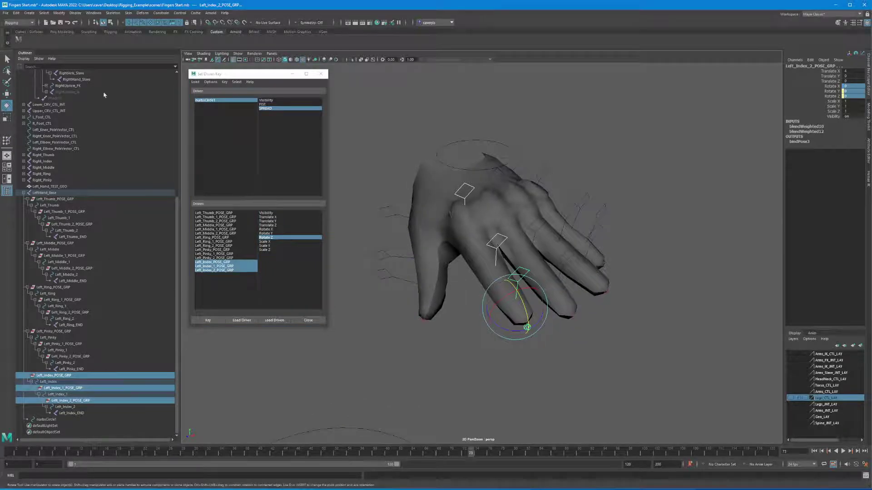
- Open the Graph Editor on the driven-key curves of the three left index pose groups and widen its channel list
click(94, 13)
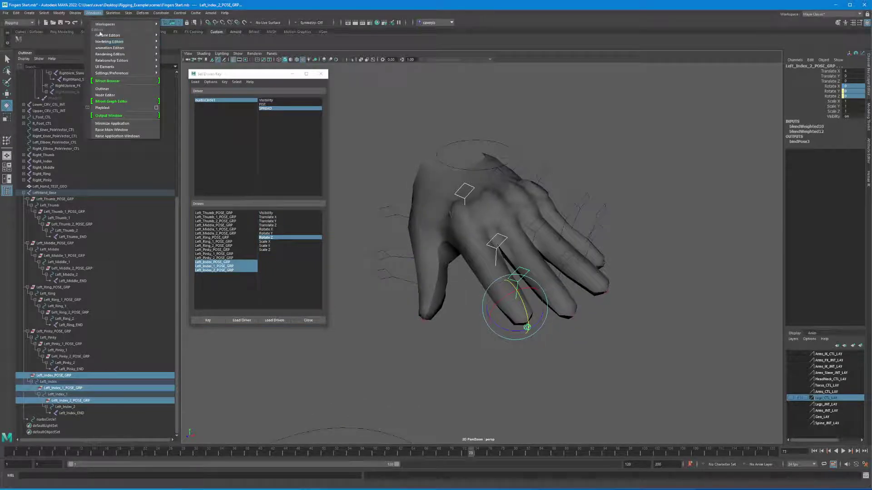
mouse_move(102, 35)
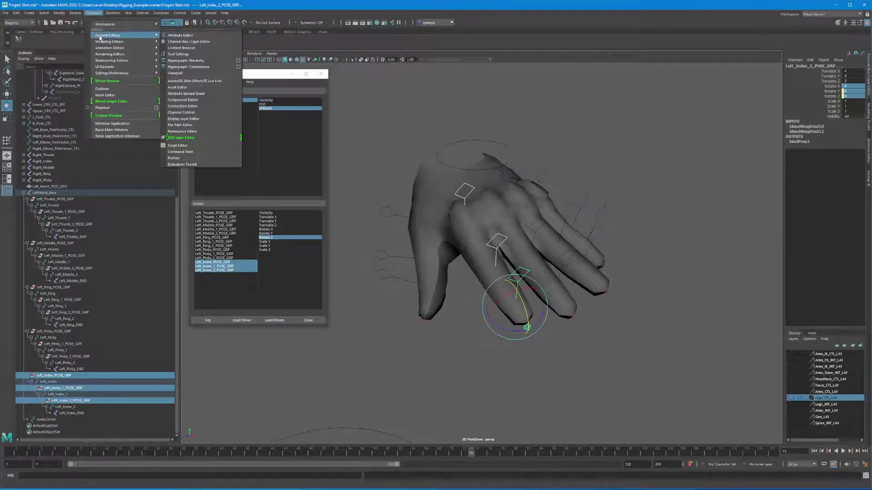
click(190, 51)
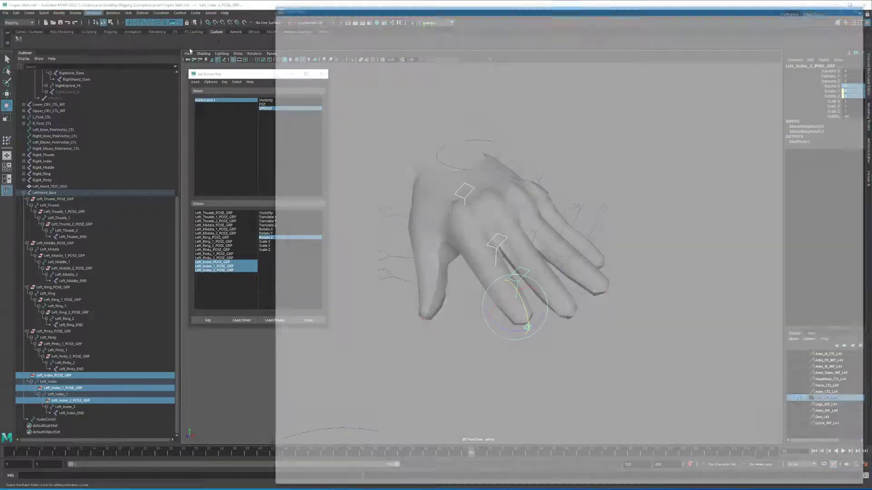
drag(522, 6, 434, 248)
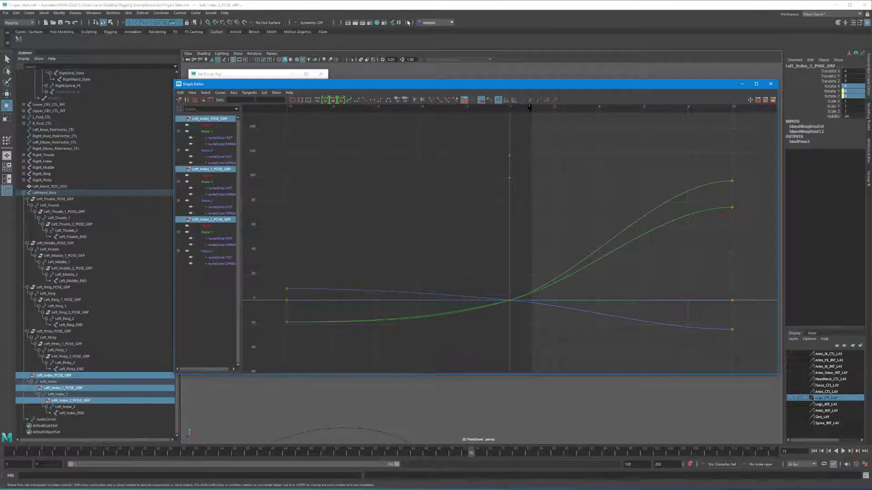
drag(446, 83, 455, 67)
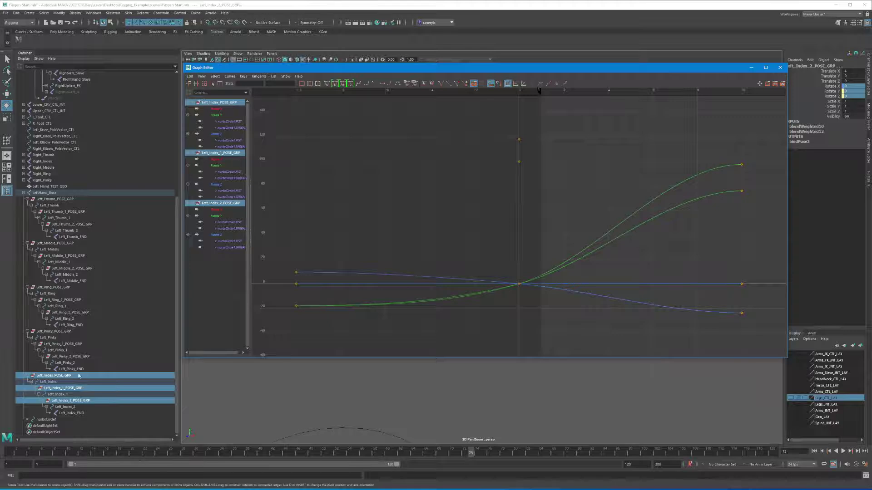
click(69, 400)
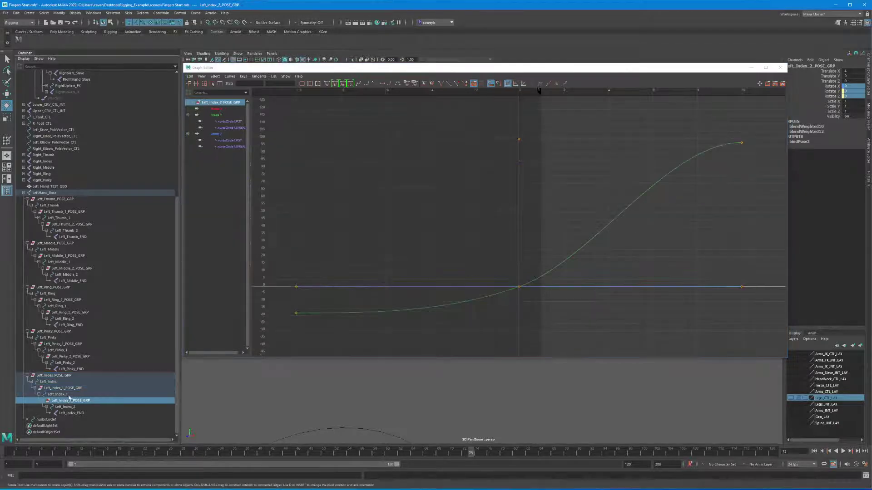
ctrl+click(71, 389)
ctrl+click(61, 376)
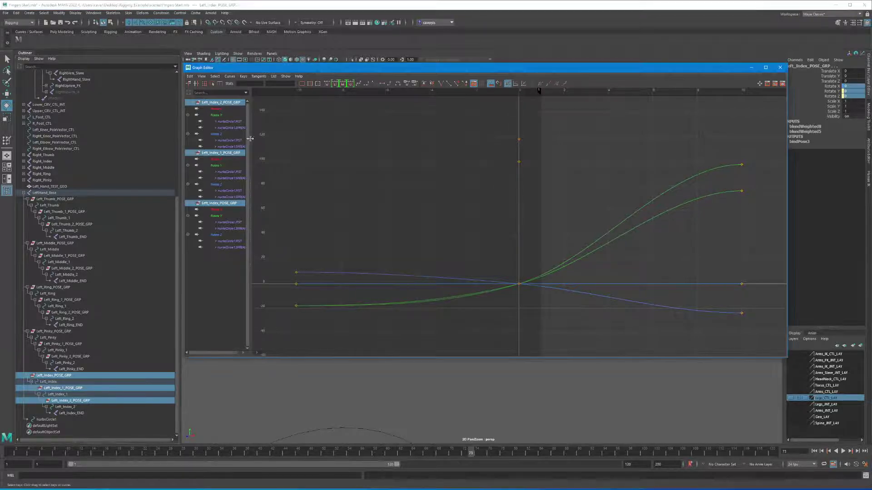
drag(248, 140, 283, 139)
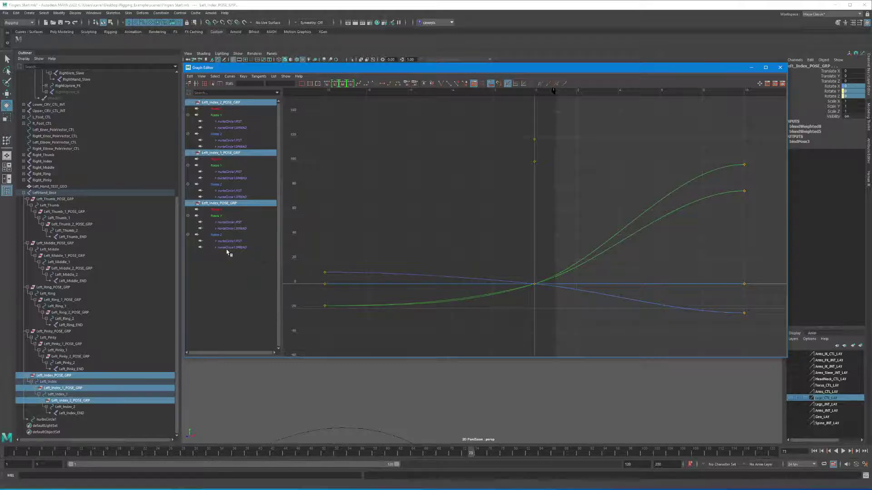
- Delete all Rotate X and Rotate Y driven keys of Left_Index_POSE_GRP in the Graph Editor
click(233, 228)
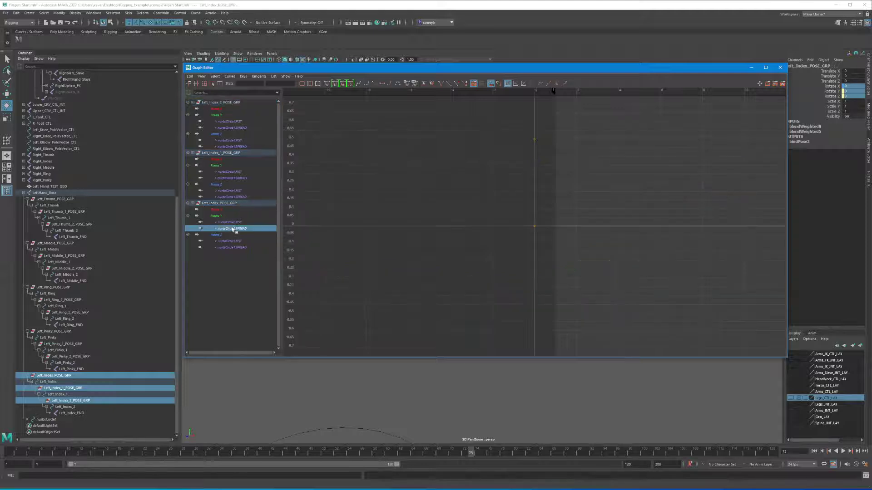
key(a)
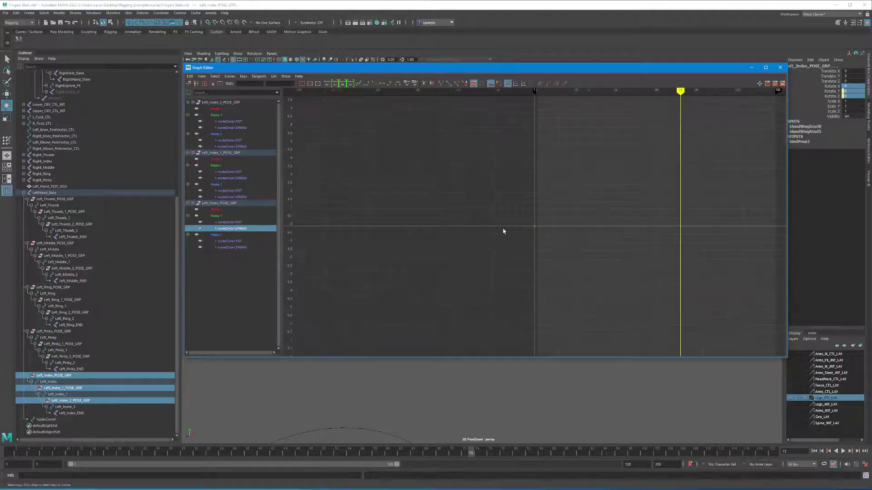
key(f)
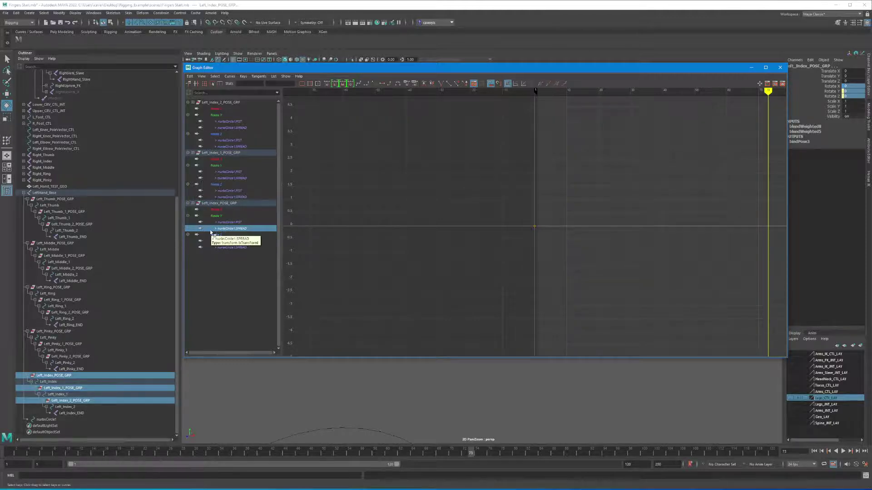
click(217, 217)
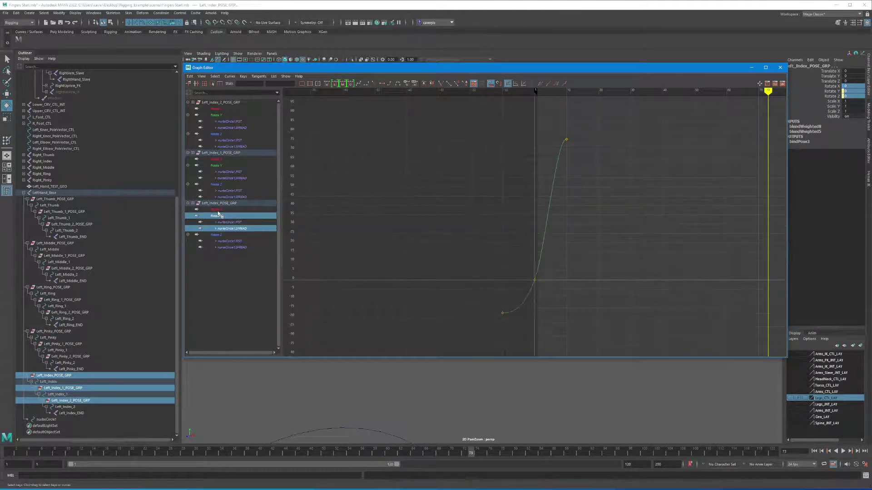
ctrl+click(217, 211)
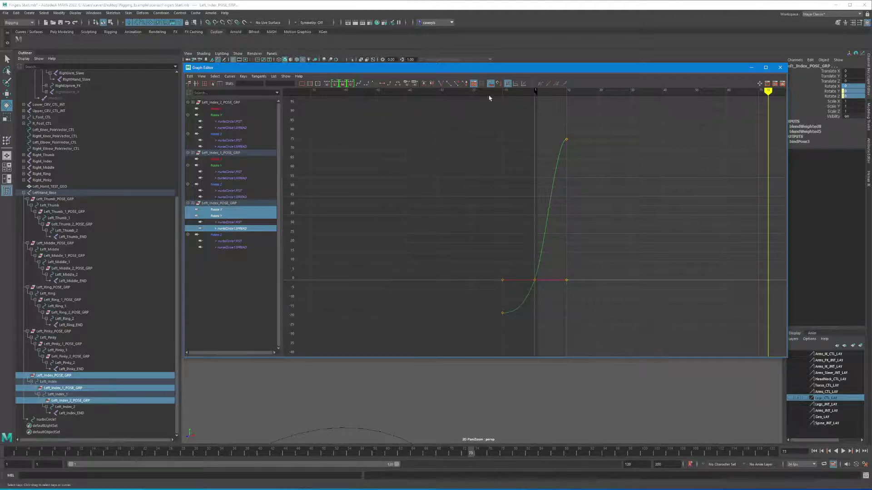
drag(467, 120, 625, 334)
key(Delete)
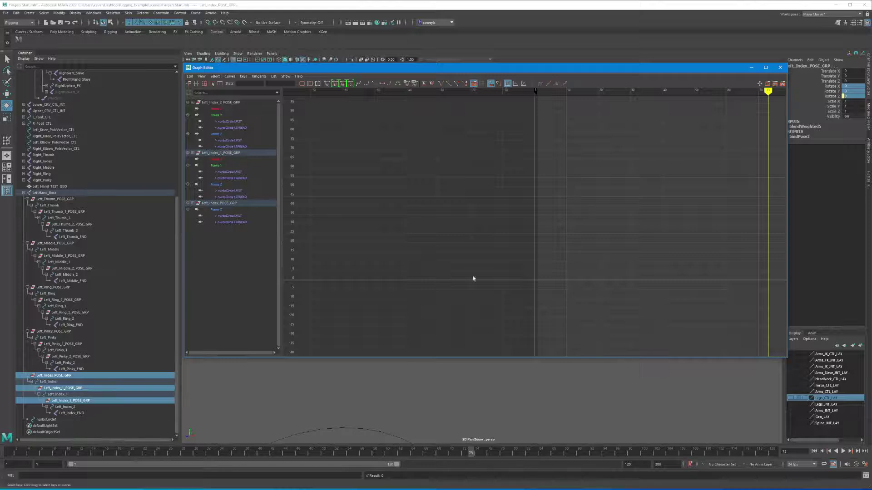
- Delete all Rotate X and Rotate Y driven keys of Left_Index_1_POSE_GRP
click(223, 178)
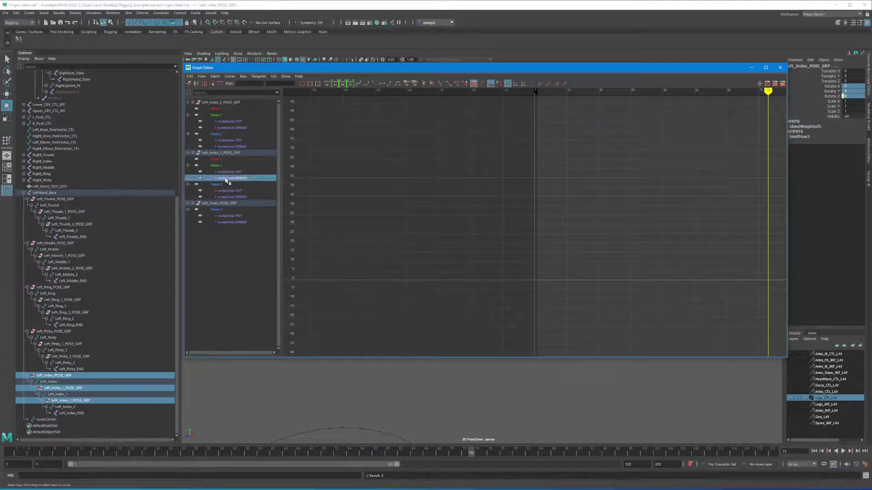
ctrl+click(219, 166)
ctrl+click(220, 160)
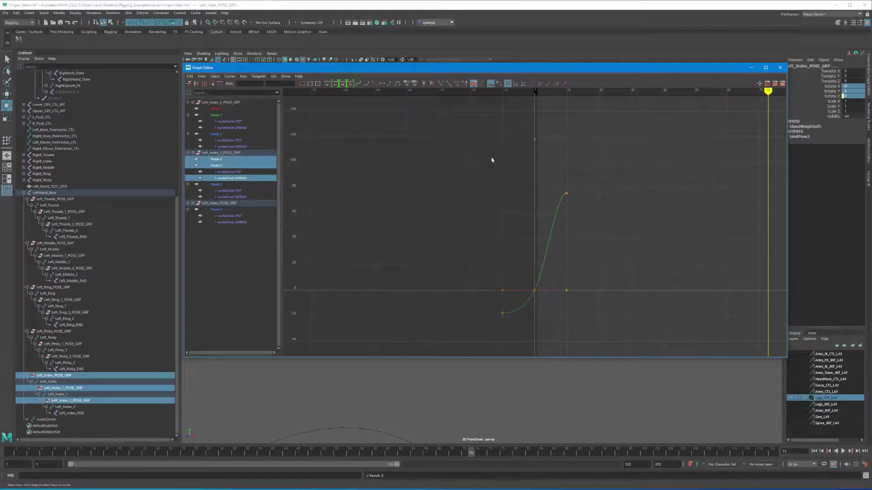
drag(467, 124, 606, 325)
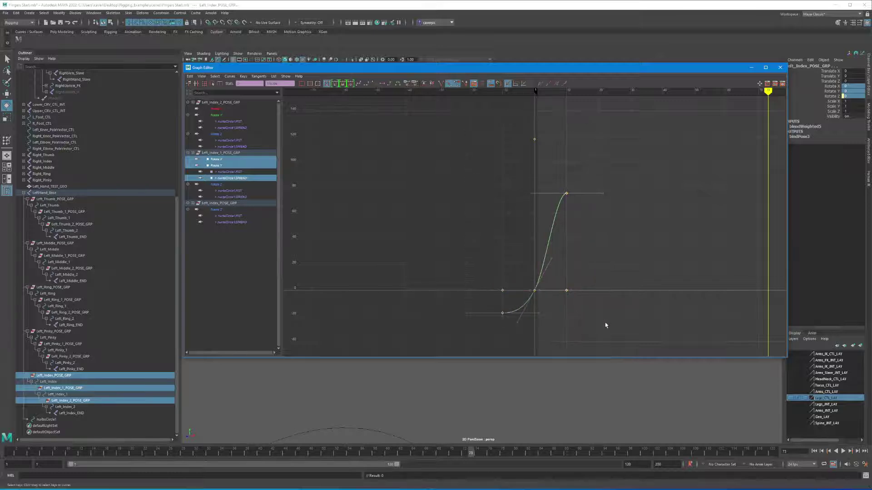
key(Delete)
- Compare the Rotate Z curves of the first two index pose groups and delete the Rotate Z keys of Left_Index_1_POSE_GRP
click(231, 173)
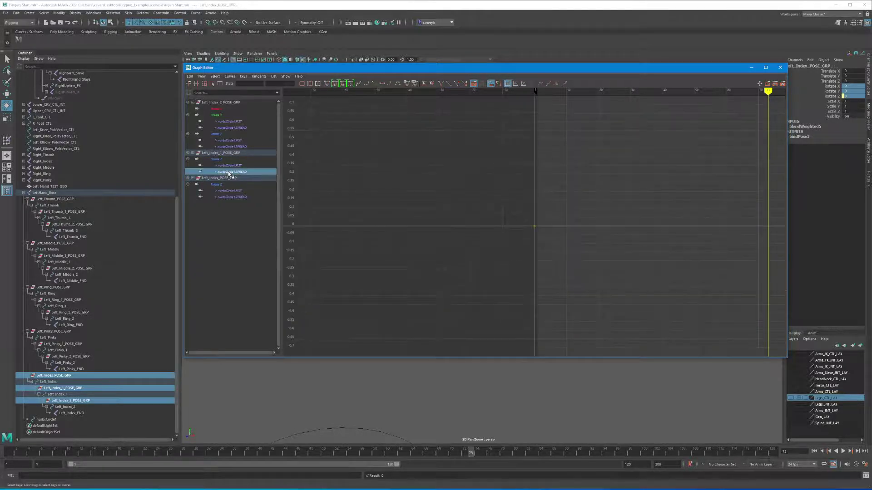
click(219, 160)
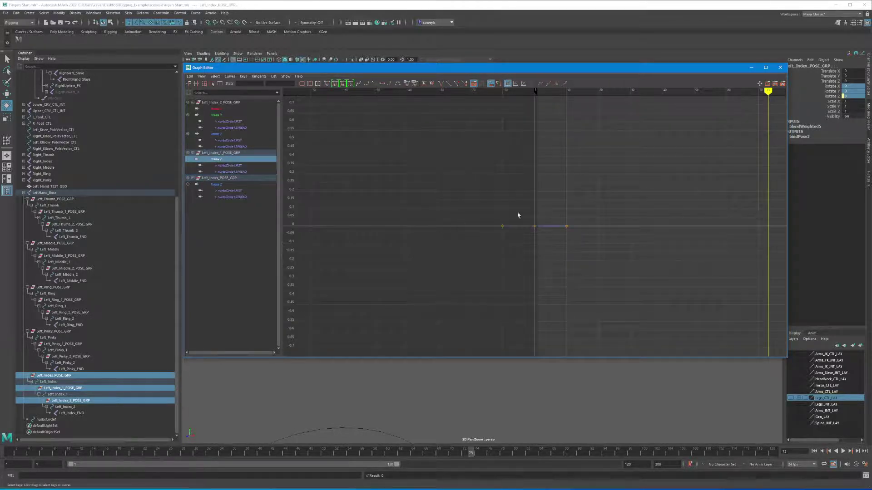
click(217, 185)
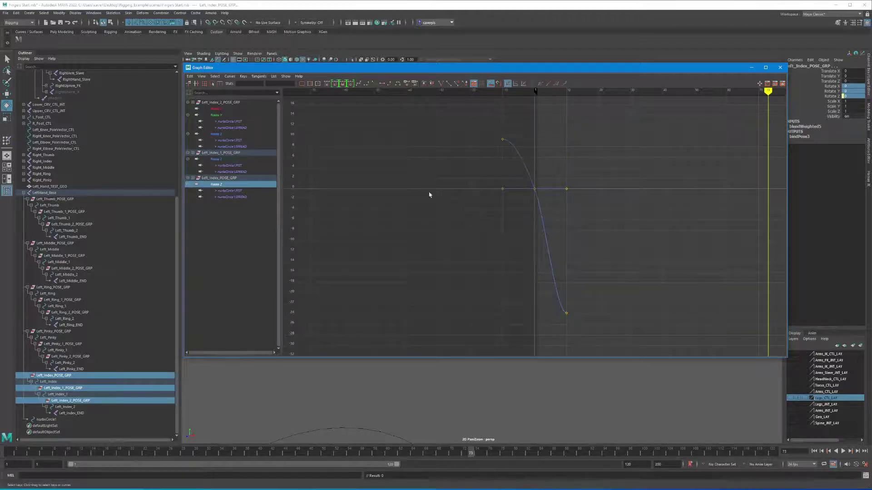
click(217, 161)
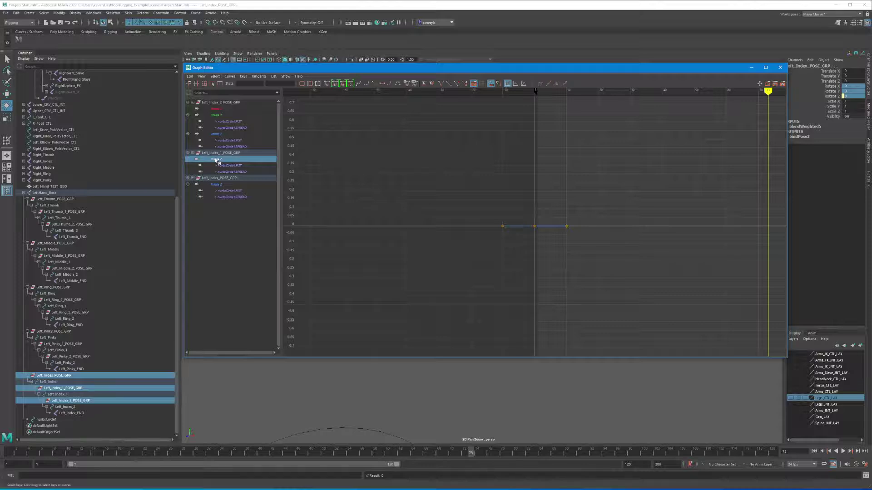
click(218, 184)
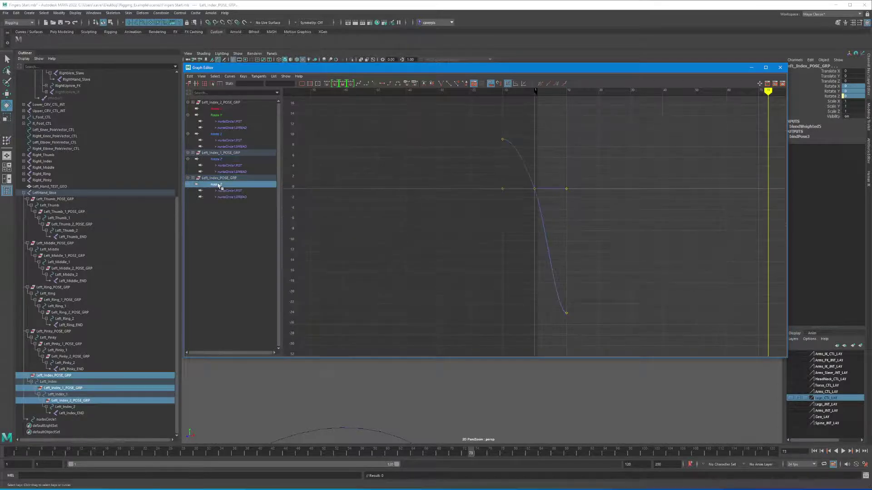
click(218, 160)
drag(432, 178, 645, 262)
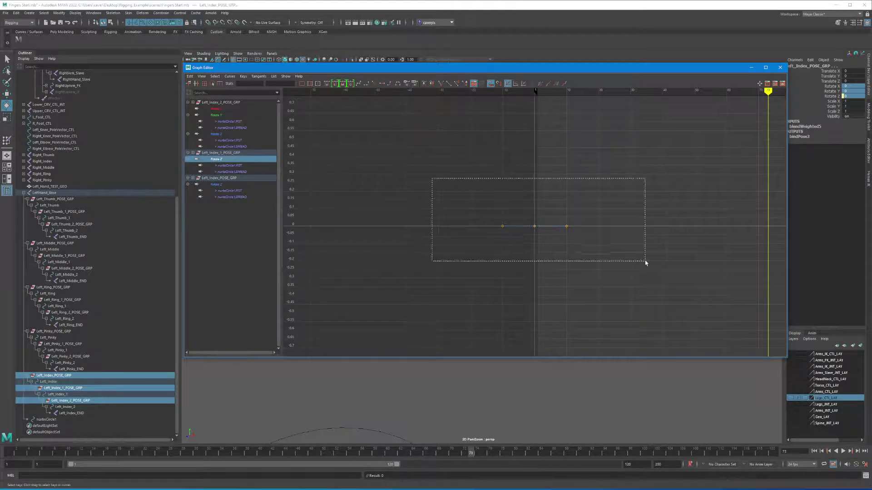
key(Delete)
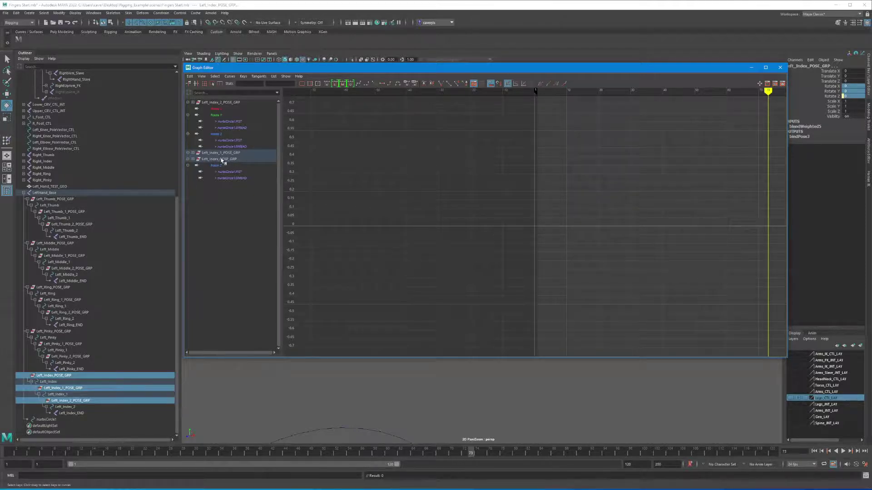
- Delete the Rotate Z, Rotate X and Rotate Y driven keys of Left_Index_2_POSE_GRP
click(217, 135)
drag(463, 190, 600, 256)
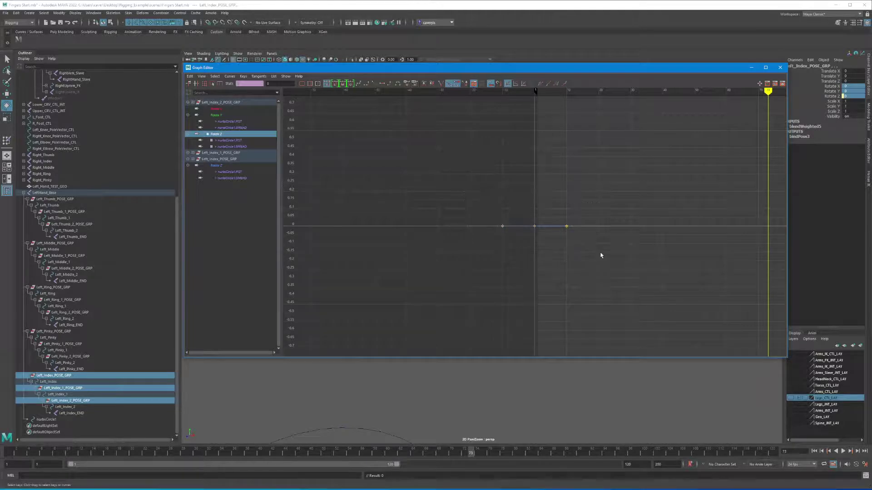
key(Delete)
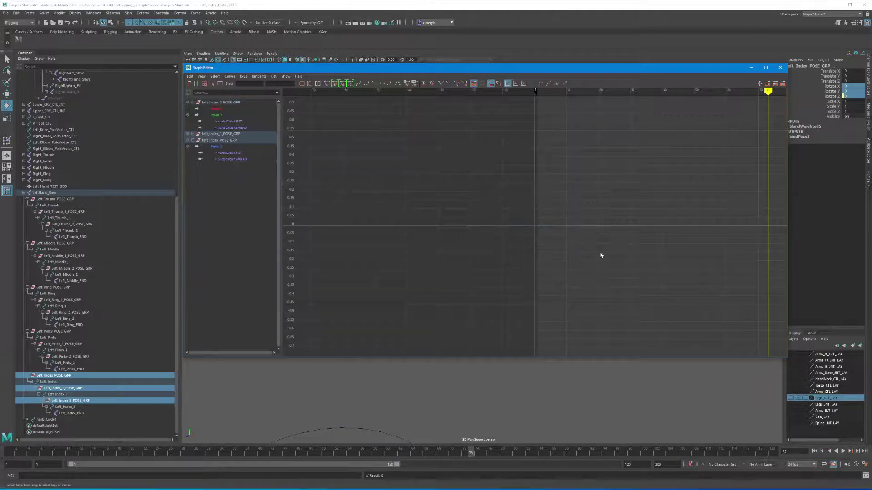
click(216, 109)
shift+click(216, 115)
drag(440, 120, 592, 180)
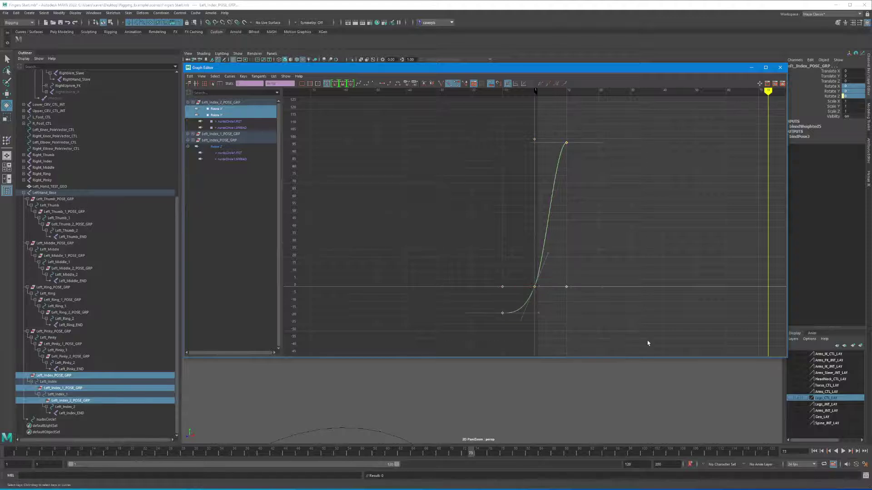
key(Delete)
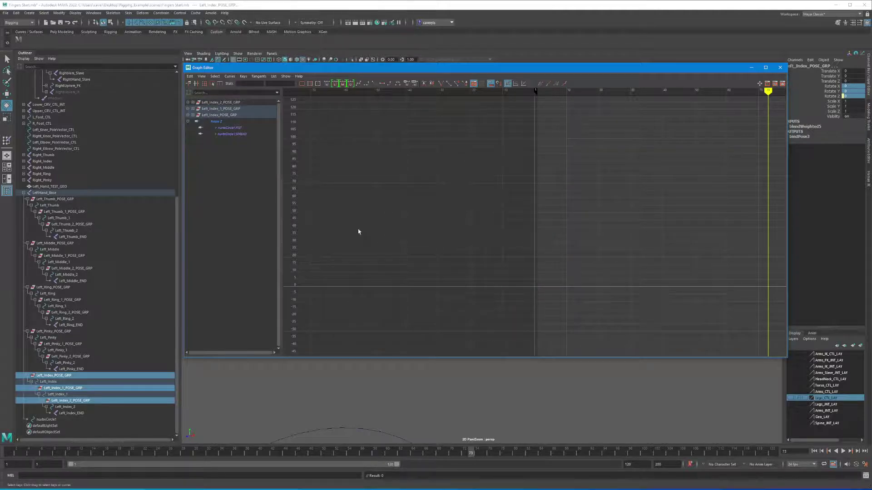
- Review the remaining Rotate Z curves of Left_Index_POSE_GRP, minimize the Graph Editor and inspect the index finger from the side
click(215, 121)
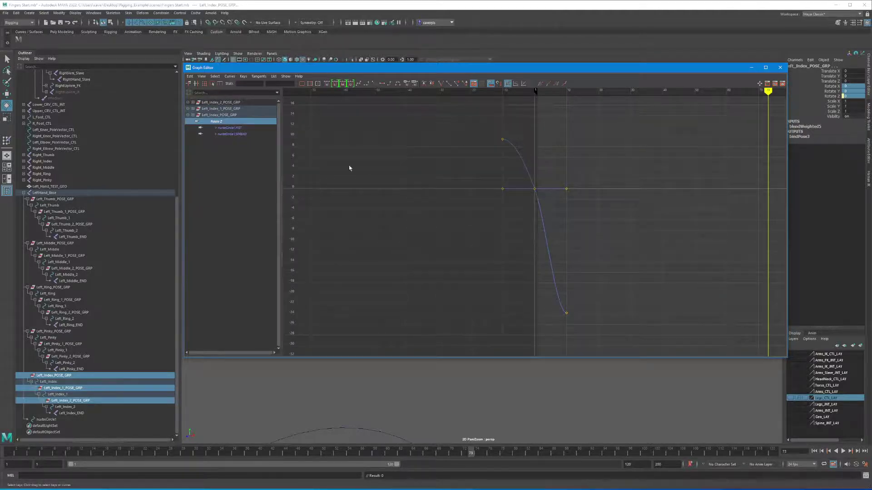
click(231, 134)
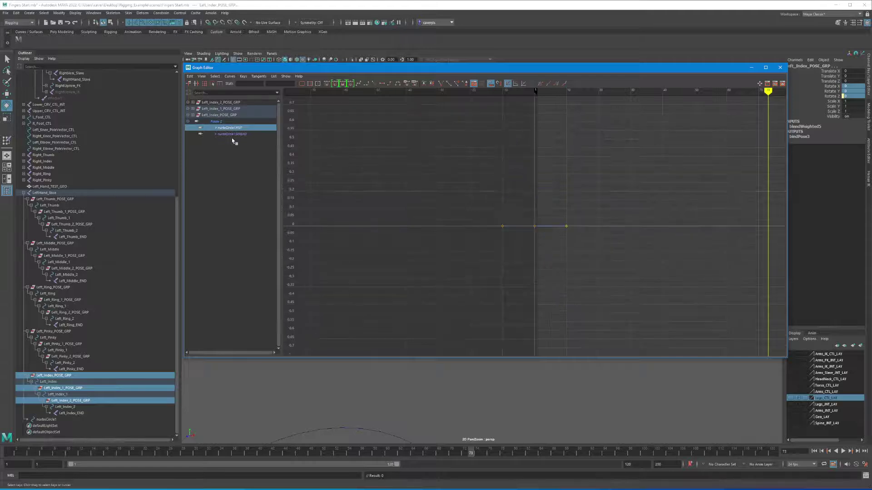
click(751, 67)
alt+drag(431, 282, 463, 266)
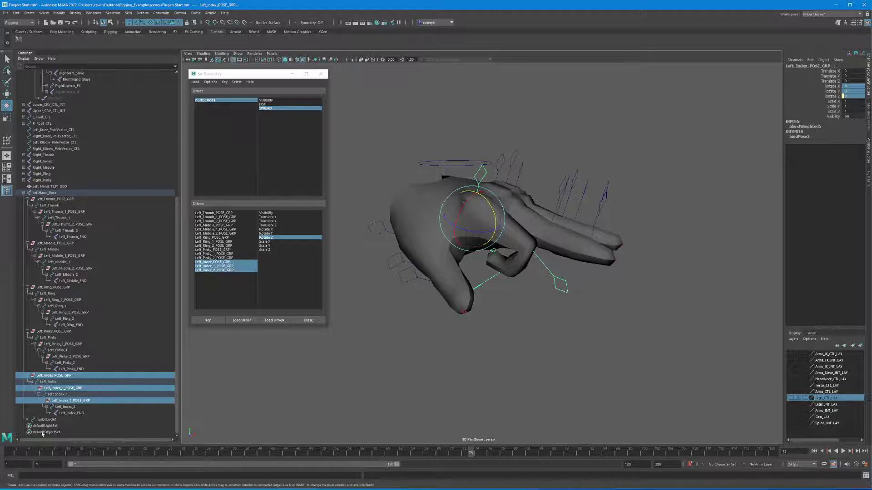
- Zero the Rotate Y values of Left_Index_2_POSE_GRP and Left_Index_1_POSE_GRP to straighten the index finger
click(70, 401)
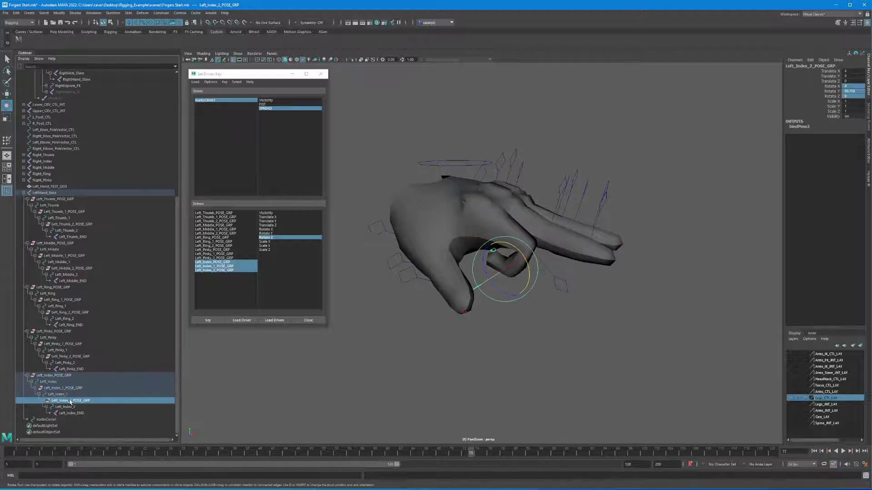
key(Return)
click(59, 388)
click(849, 91)
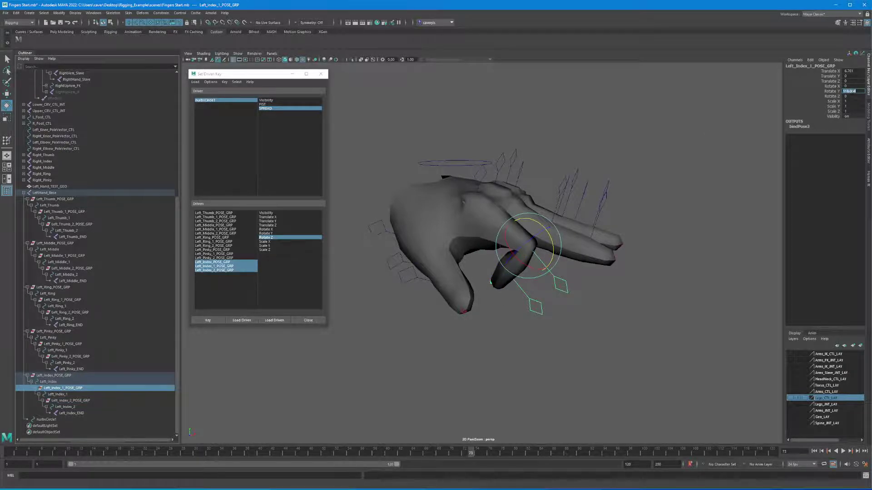
text(0)
key(Return)
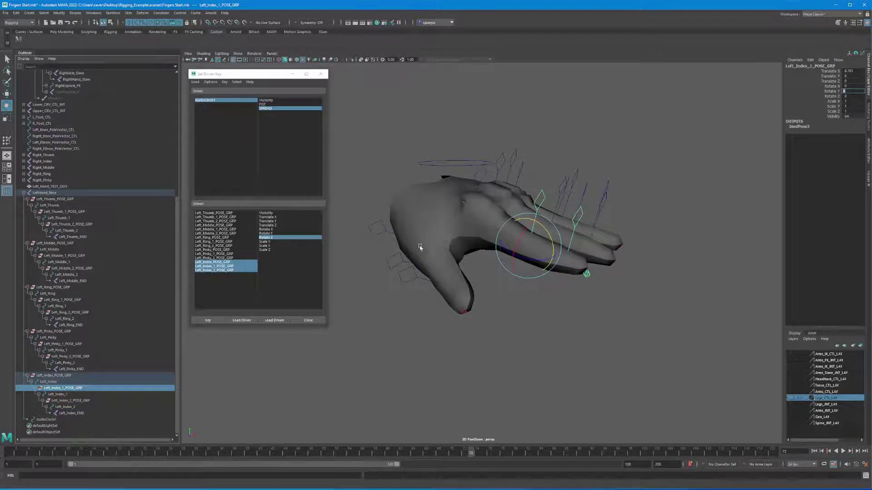
- Scrub the SPREAD attribute of nurbsCircle1 to test the finger spread and return it to 0
click(437, 161)
click(833, 81)
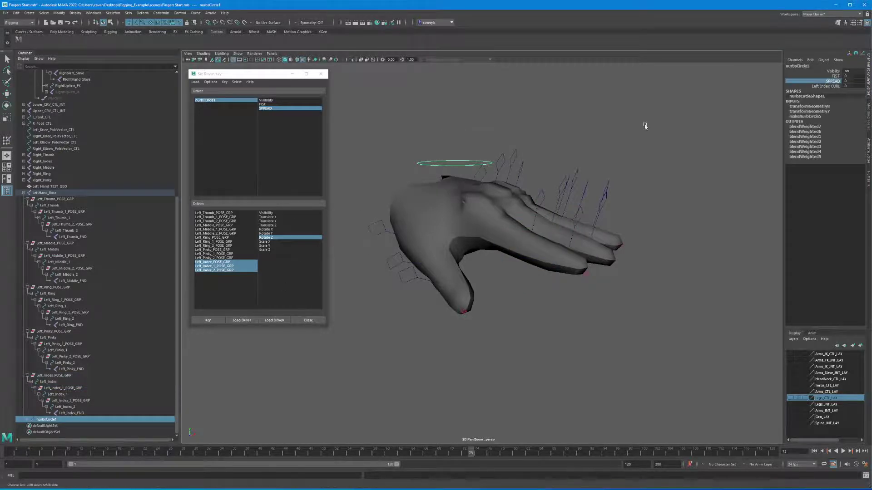
middle_drag(805, 123, 581, 139)
middle_drag(690, 128, 648, 146)
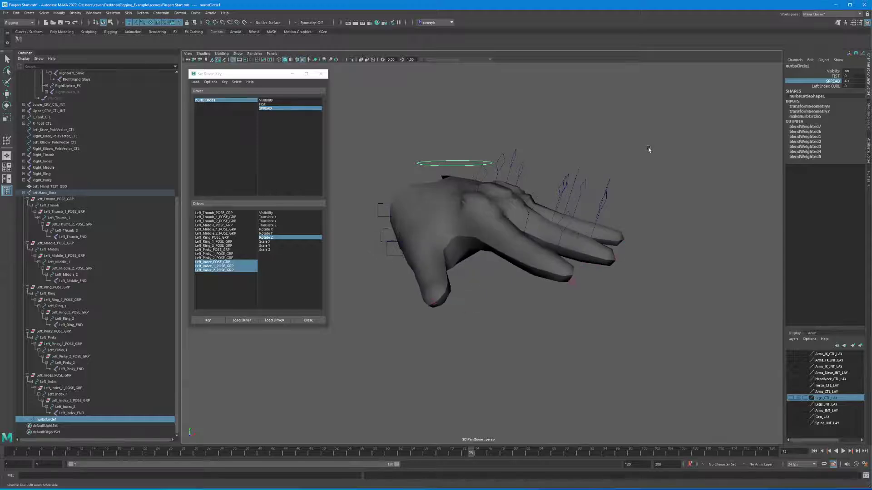
double_click(845, 81)
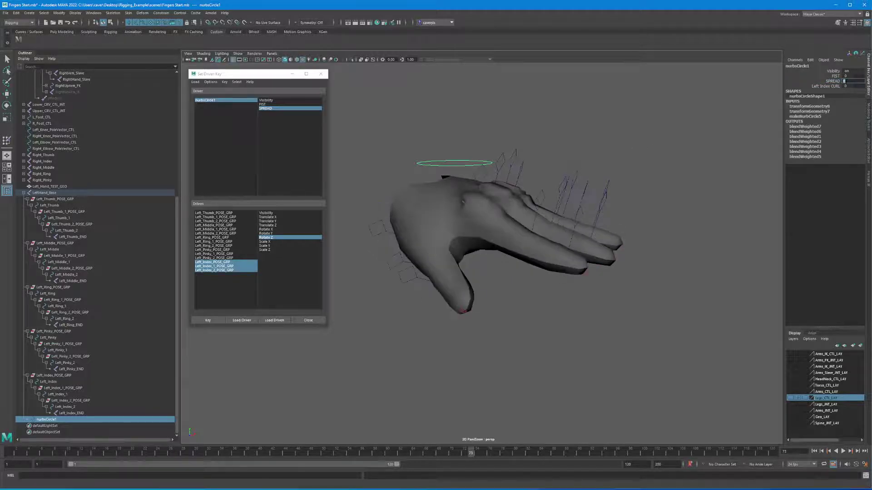
- Delete the Left Index CURL attribute from nurbsCircle1 and deselect the control
click(810, 60)
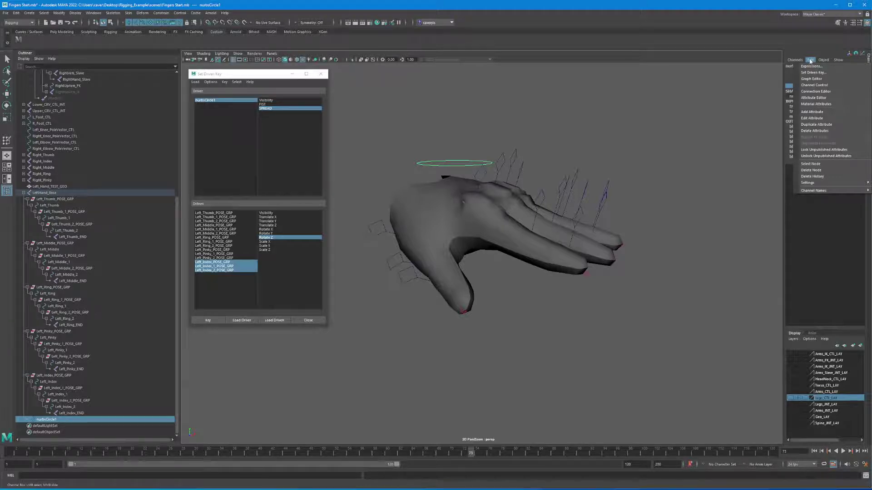
key(e)
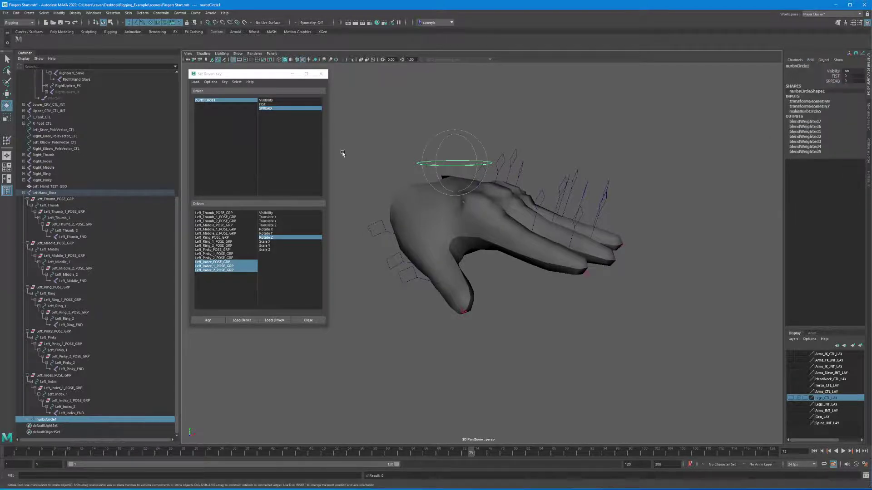
click(524, 129)
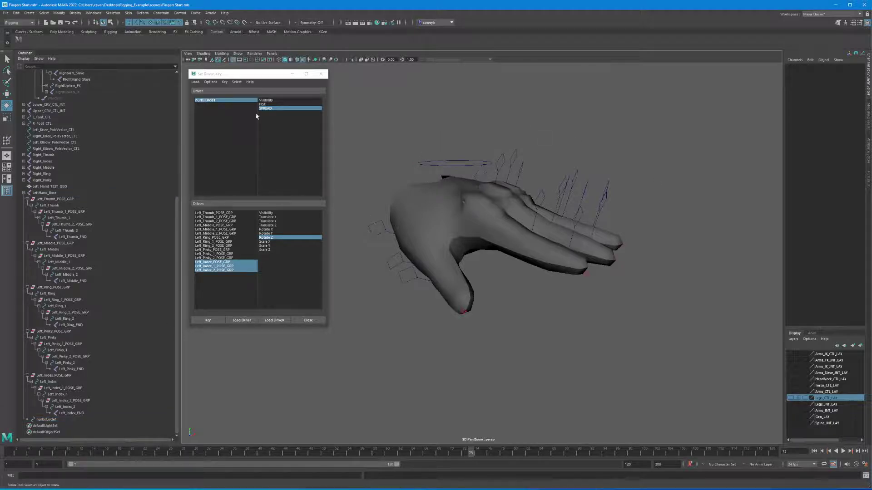
click(447, 163)
alt+drag(663, 118, 631, 137)
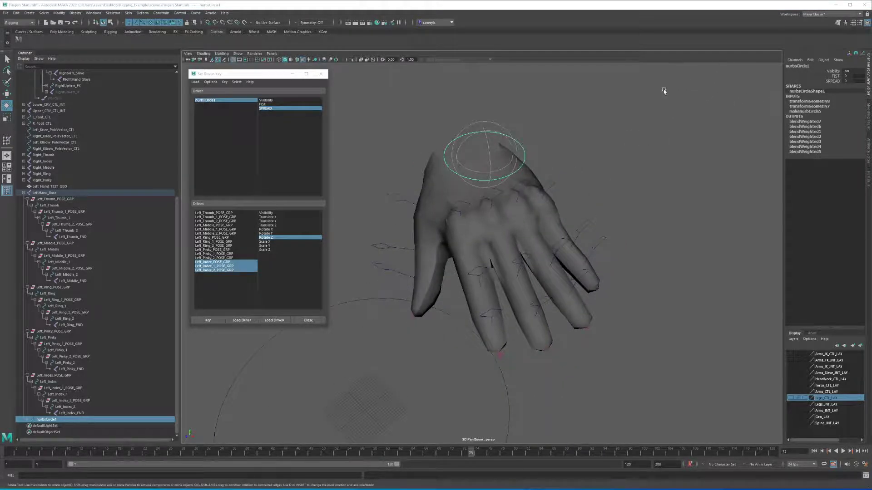
click(462, 132)
click(472, 133)
click(811, 59)
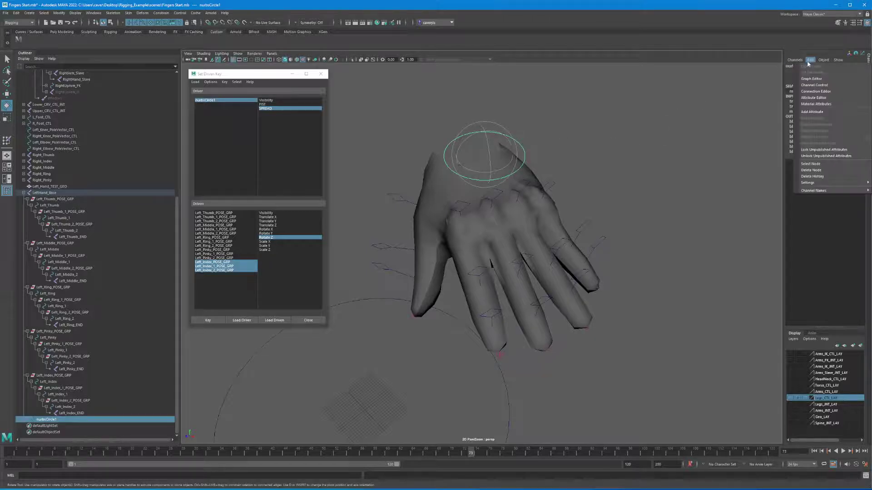
key(Escape)
click(774, 111)
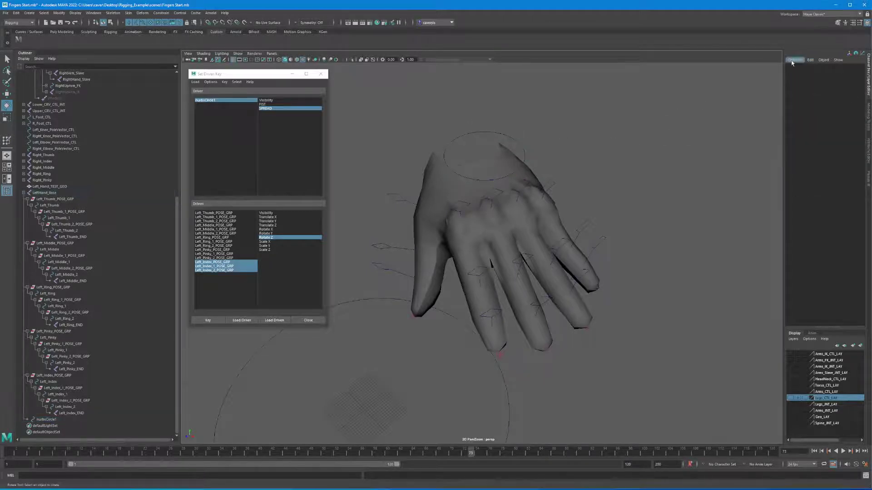
click(488, 132)
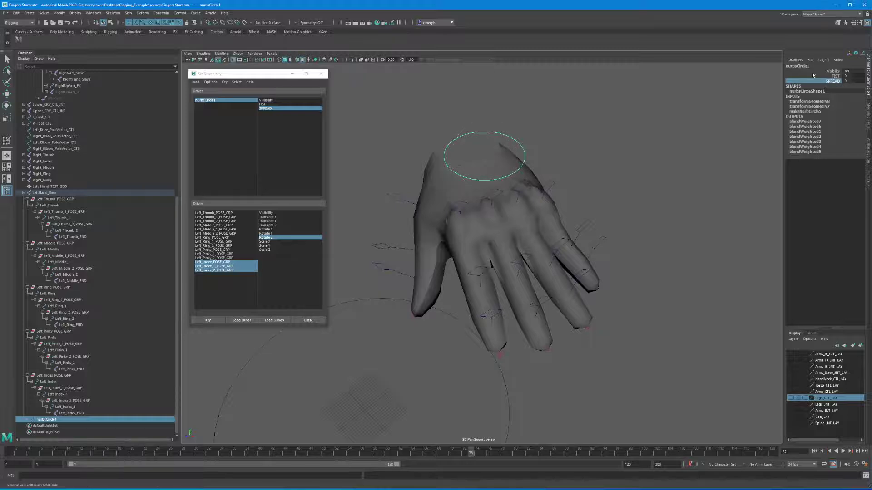
click(810, 60)
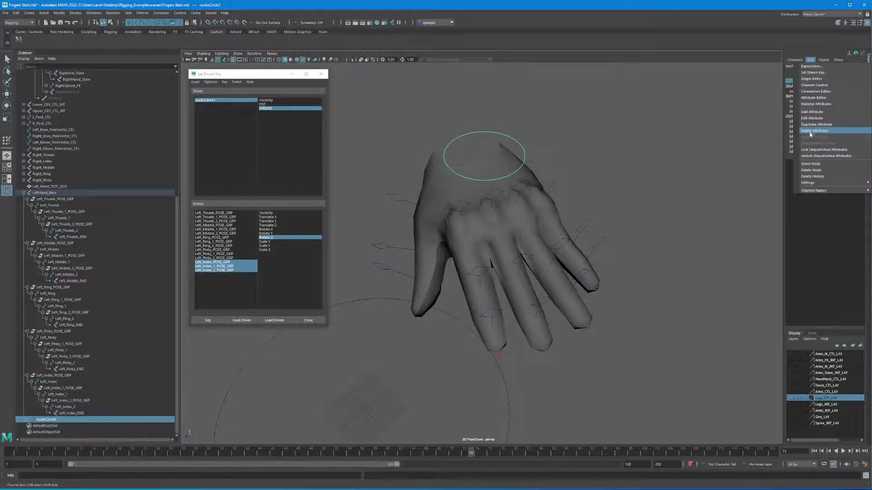
key(Escape)
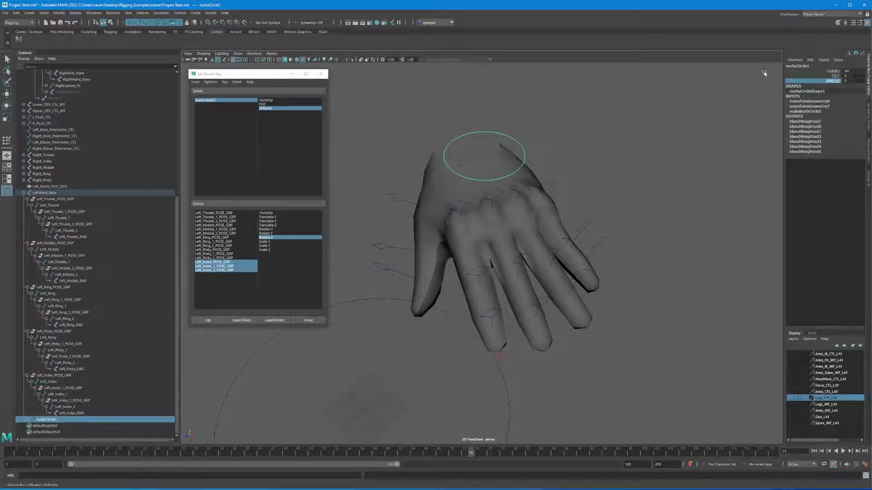
- Add a float attribute named Left Index CURL to nurbsCircle1 with minimum -10, maximum 10 and default 0
click(584, 123)
click(466, 139)
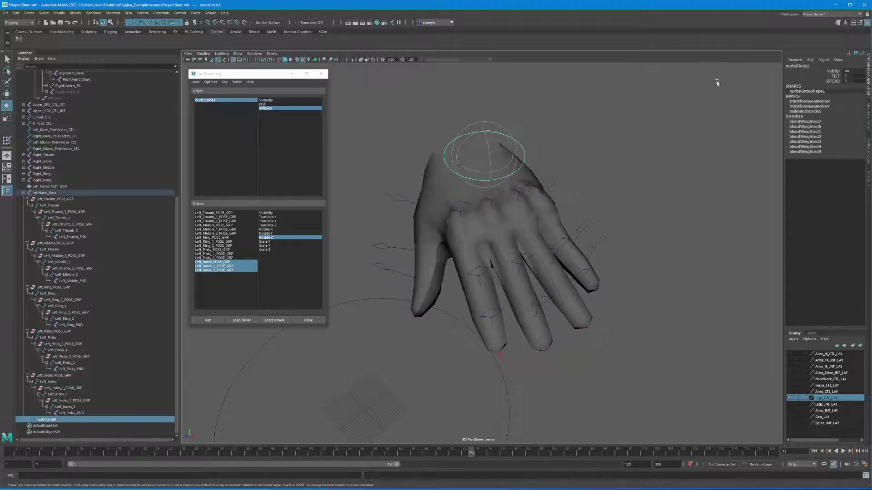
click(811, 59)
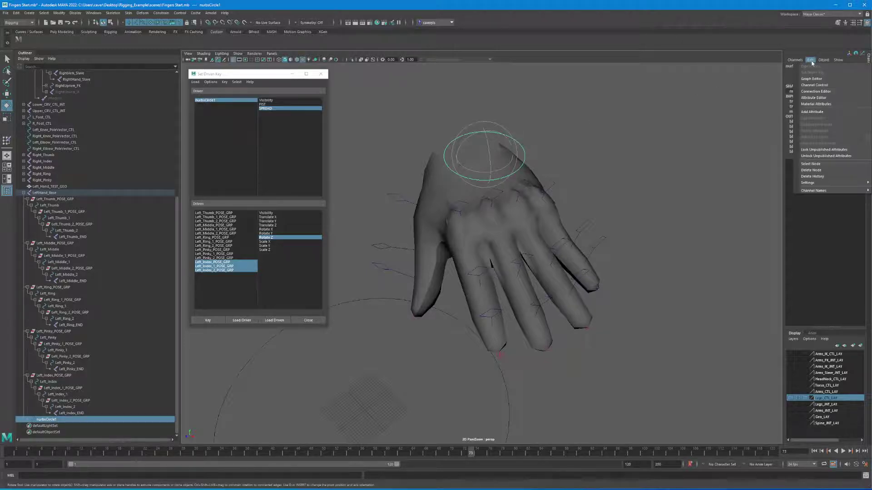
click(812, 112)
drag(27, 112, 700, 91)
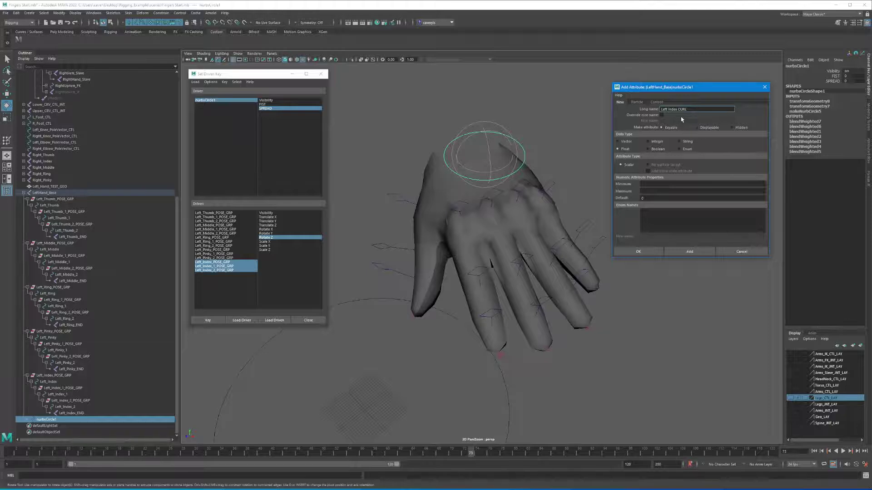
click(644, 184)
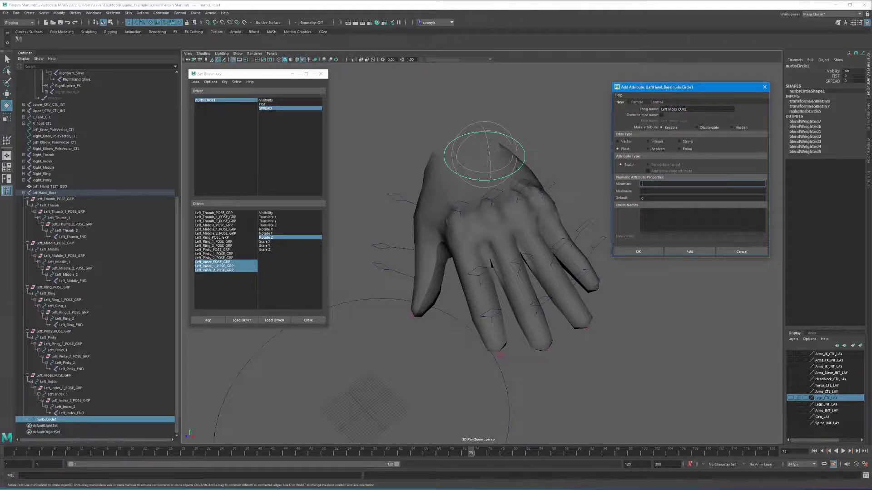
key(Tab)
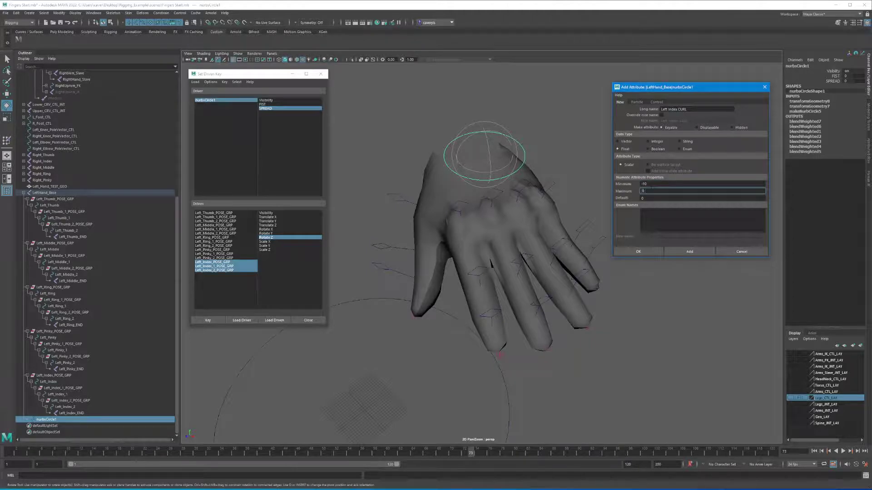
text(10)
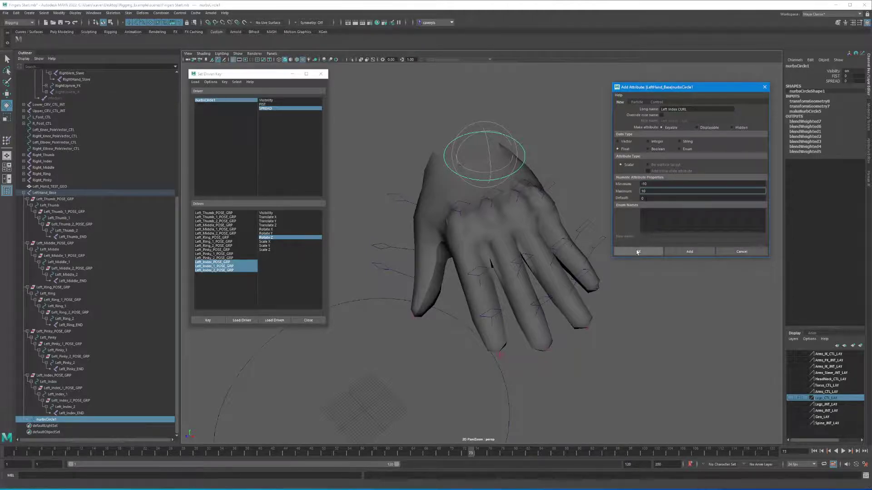
click(637, 251)
- Reload nurbsCircle1 as the set driven key driver and choose Left Index CURL as the driving attribute
click(822, 86)
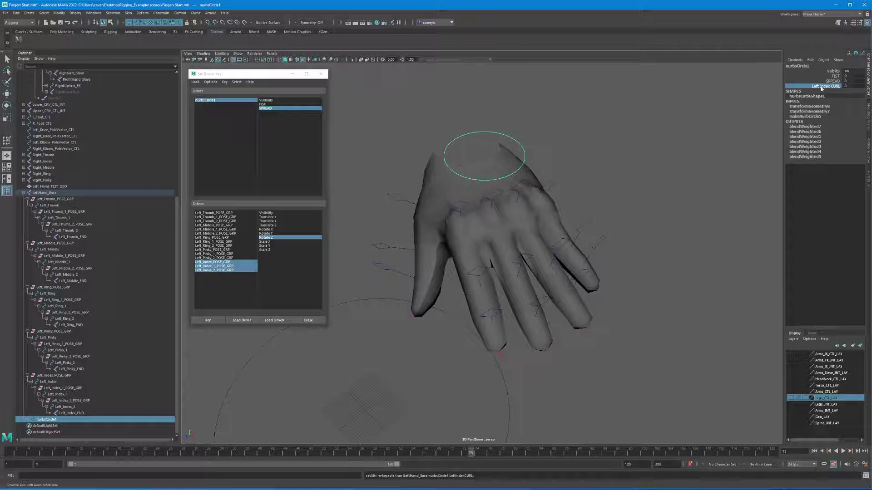
double_click(844, 86)
click(823, 86)
click(242, 320)
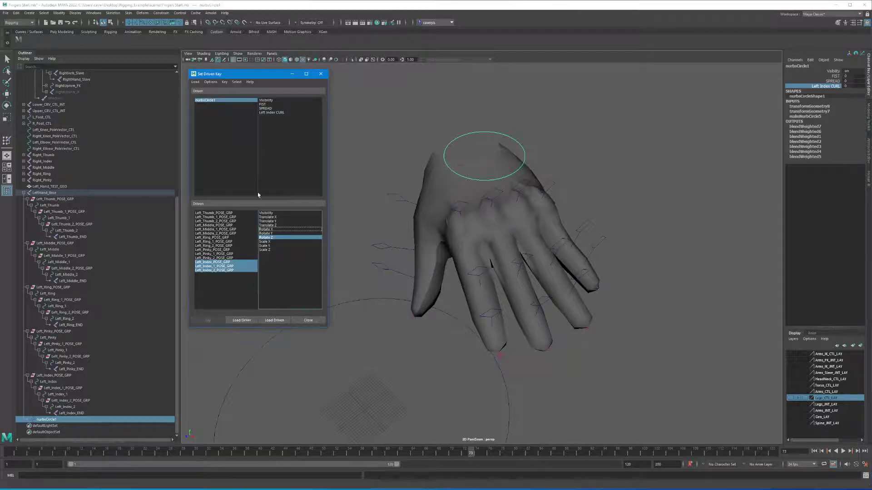
click(285, 112)
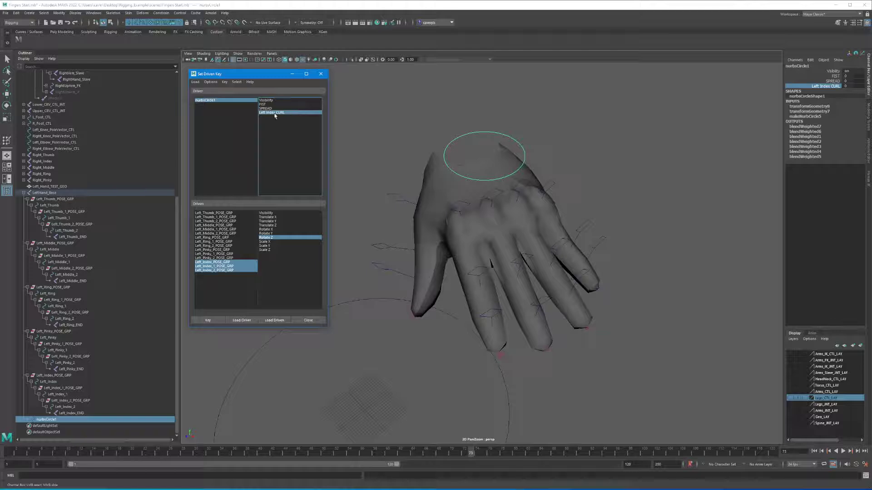
- Key Rotate Y of the three left index pose groups against Left Index CURL at 0
click(264, 237)
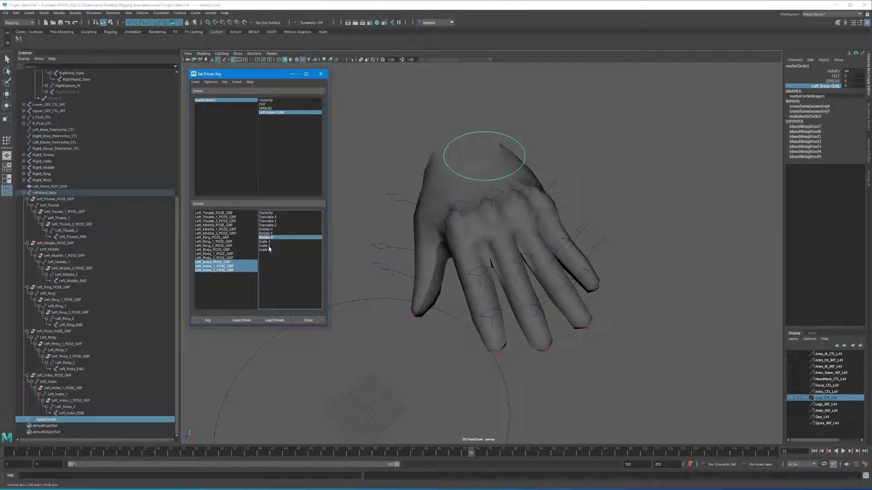
click(268, 234)
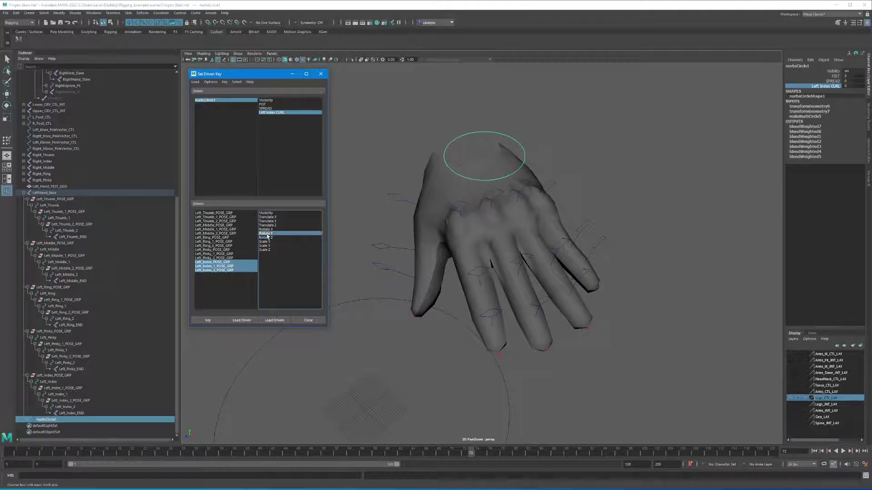
alt+drag(458, 255, 495, 248)
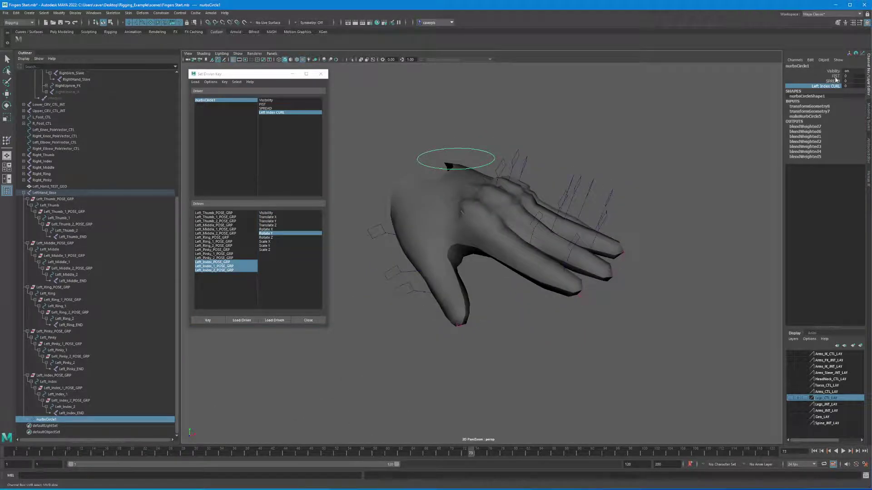
click(212, 321)
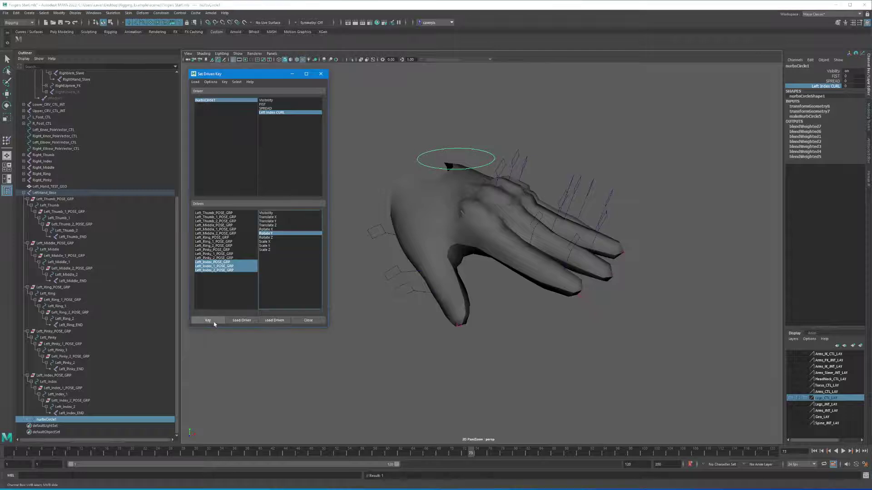
- Set Left Index CURL to 10, rotate Left_Index_1_POSE_GRP and Left_Index_2_POSE_GRP about 116 degrees in Y, and key the curled pose
click(846, 86)
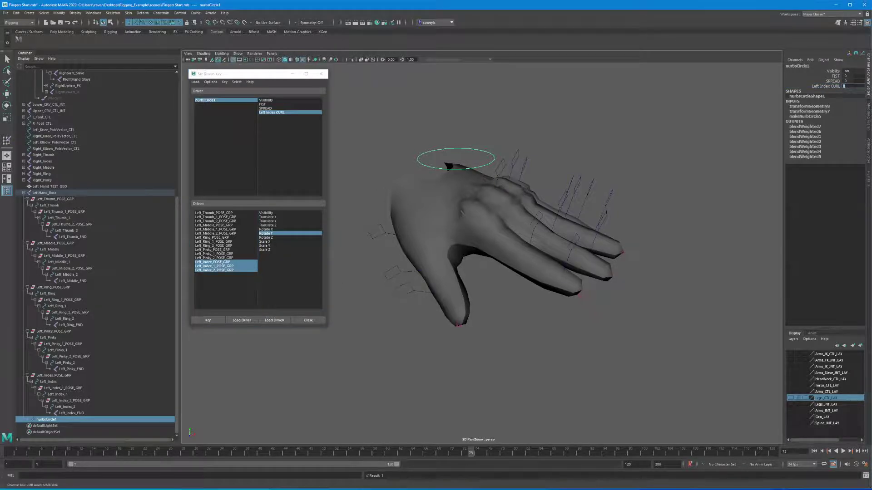
text(10)
key(Return)
click(61, 388)
key(e)
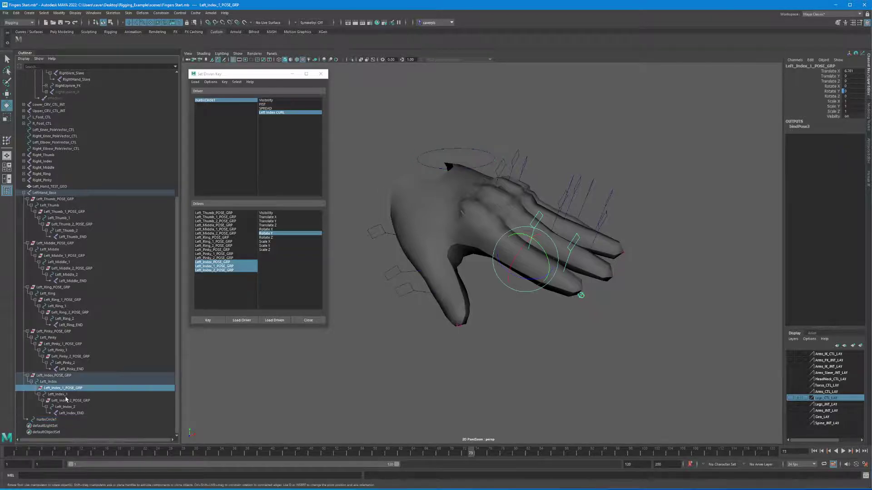
ctrl+click(68, 401)
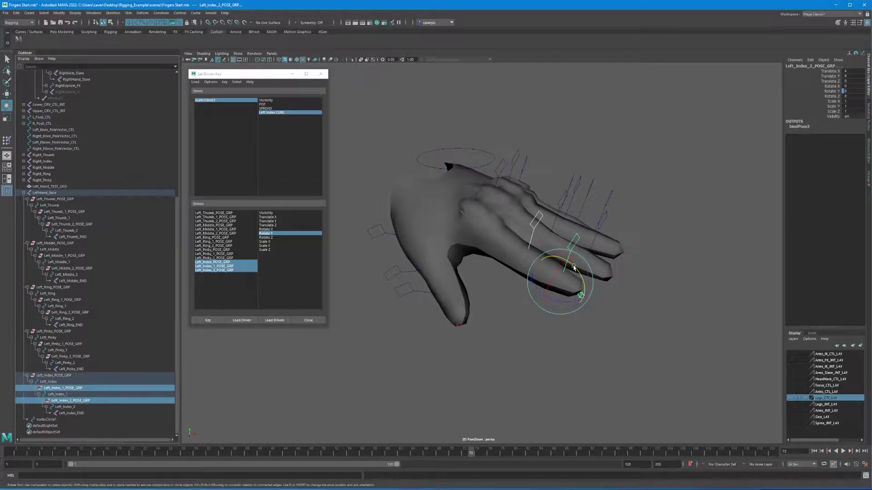
drag(574, 268, 593, 353)
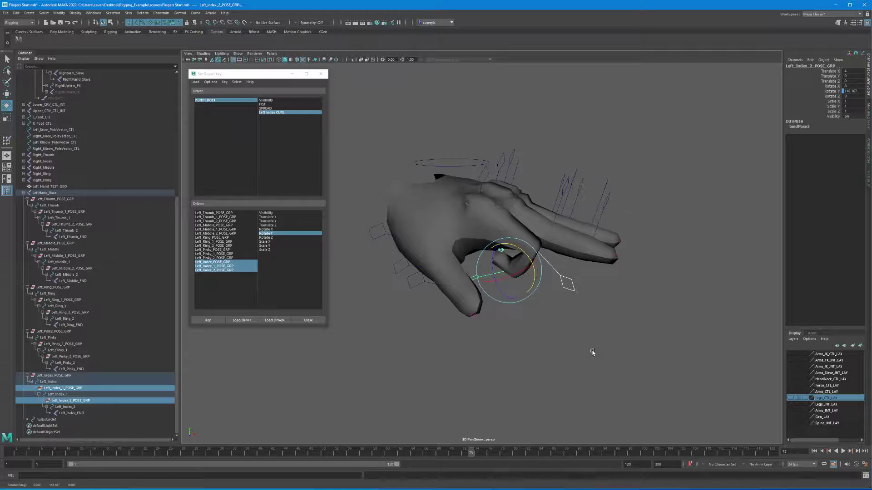
click(209, 320)
- Scrub Left Index CURL on nurbsCircle1 down to -10 to test the keyed index curl
click(413, 162)
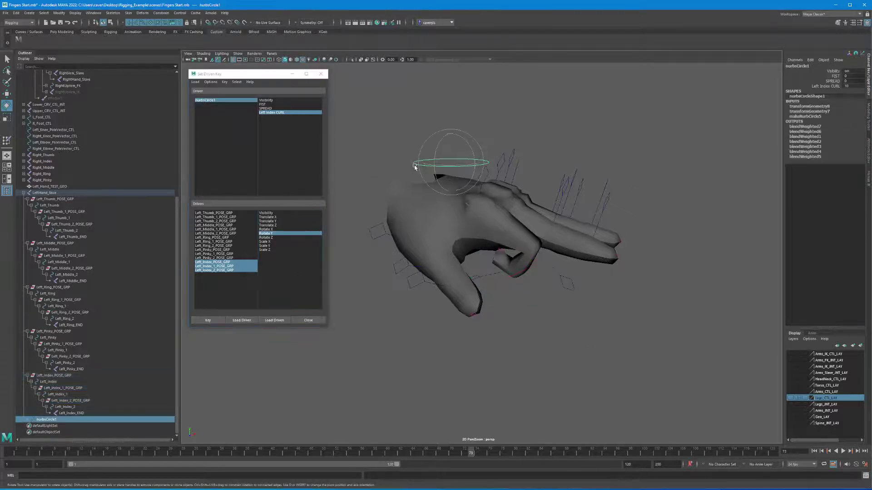
click(825, 85)
middle_drag(636, 136, 611, 161)
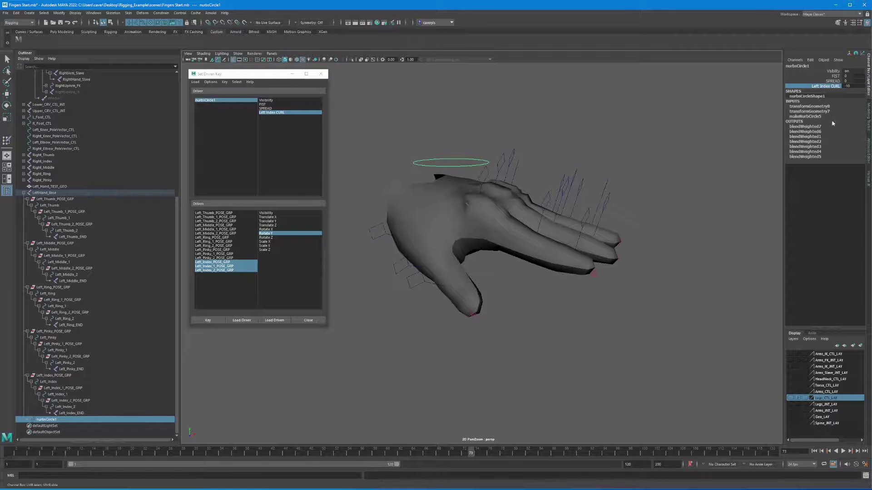
- With Left Index CURL at -10, rotate Left_Index_POSE_GRP about -48 degrees in Y and bend Left_Index_1_POSE_GRP and Left_Index_2_POSE_GRP into a claw pose
double_click(847, 86)
click(55, 376)
key(e)
drag(489, 196, 479, 169)
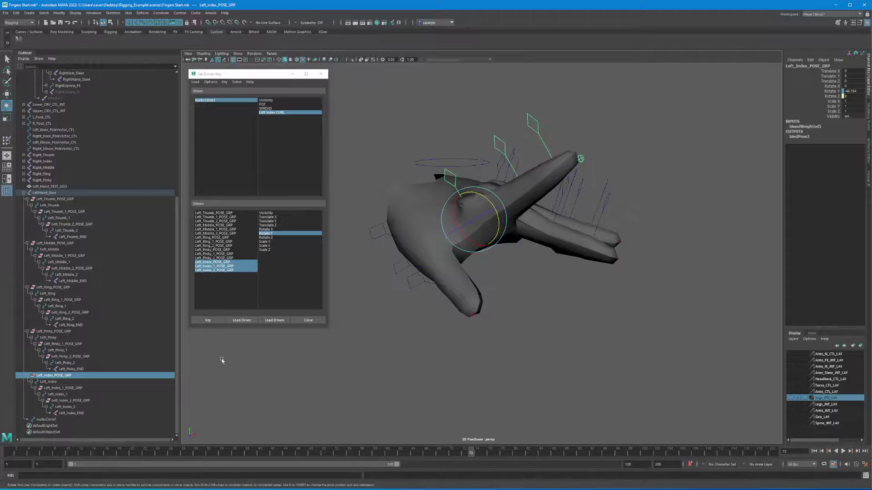
click(62, 389)
drag(524, 164, 551, 218)
click(71, 400)
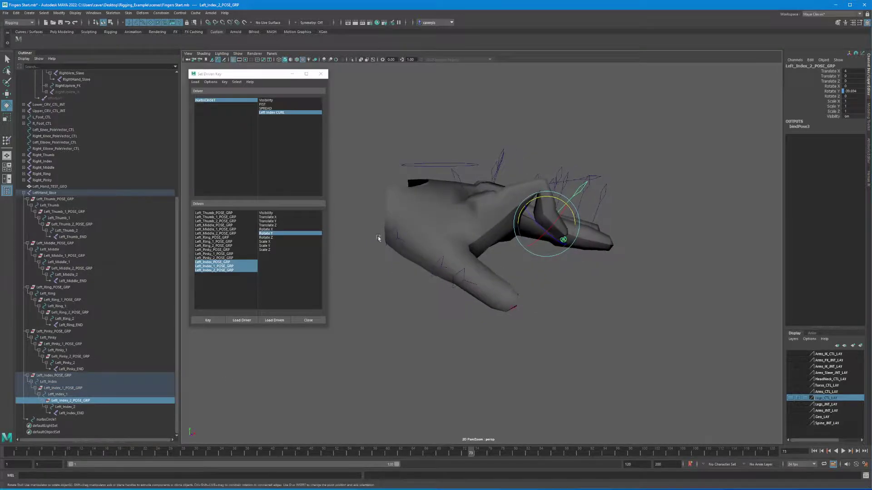
- Refine the Y rotations of Left_Index_1_POSE_GRP, Left_Index_POSE_GRP and Left_Index_2_POSE_GRP and key the pose against Left Index CURL at -10
click(59, 388)
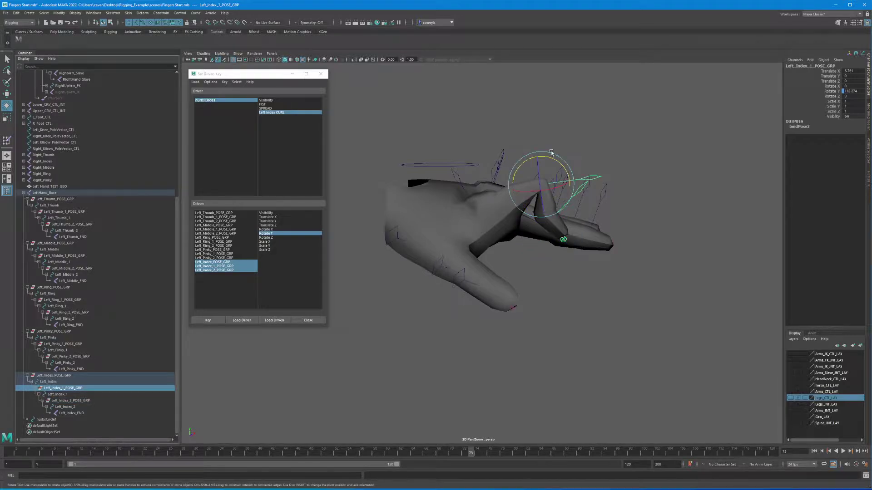
mouse_move(552, 153)
mouse_down()
mouse_move(551, 164)
mouse_move(545, 144)
mouse_up()
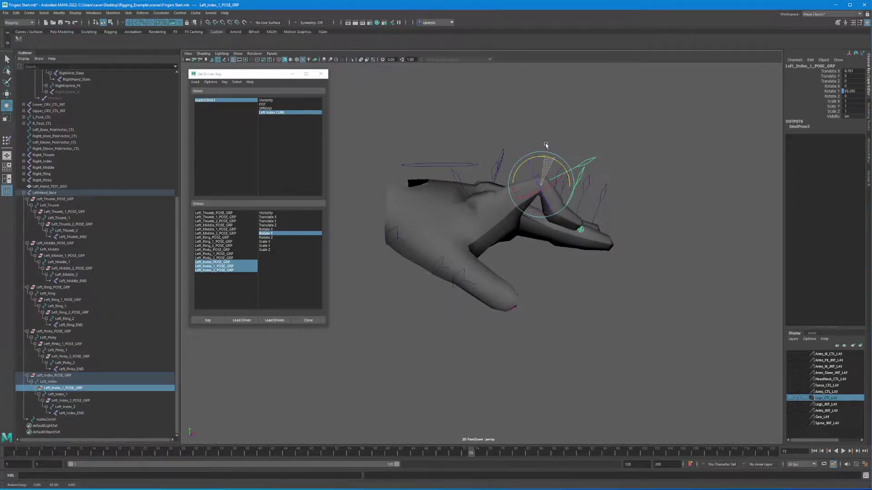
click(56, 376)
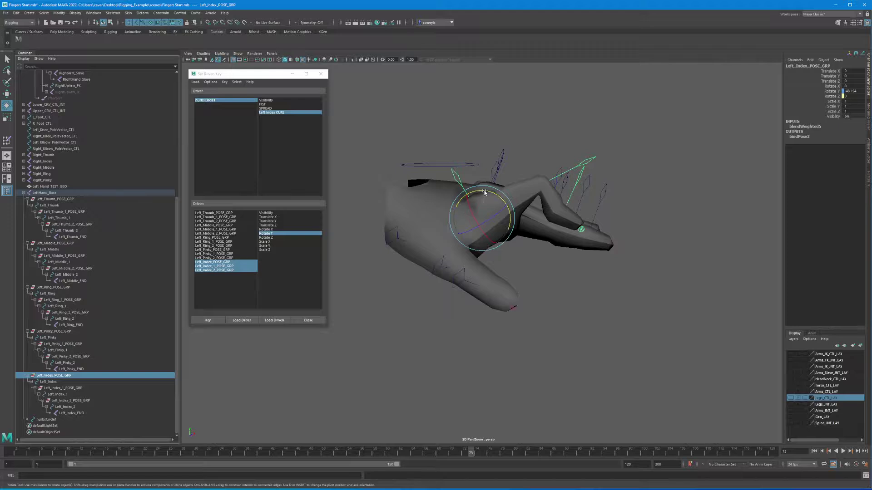
drag(485, 192, 494, 201)
click(68, 400)
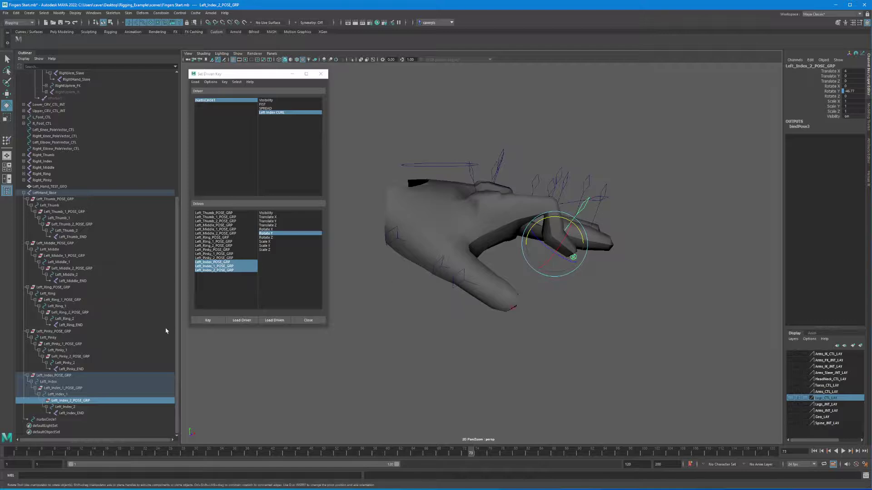
click(203, 322)
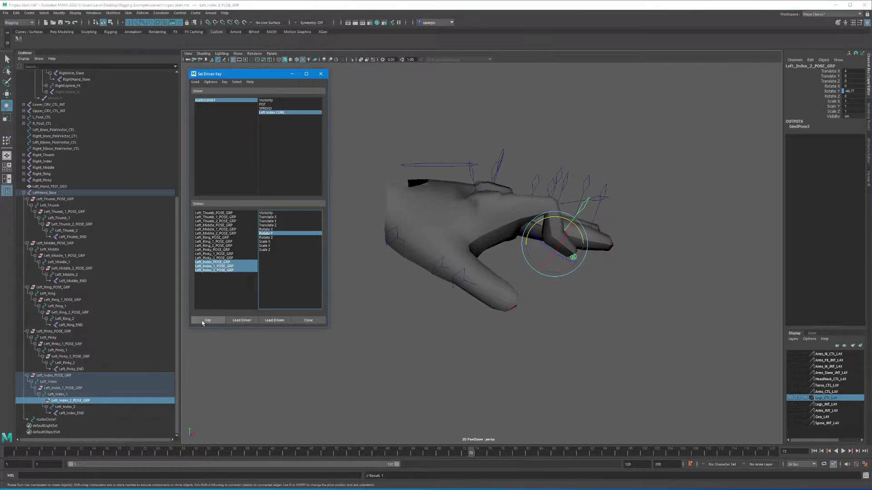
- Set Left Index CURL on nurbsCircle1 to 0
click(435, 165)
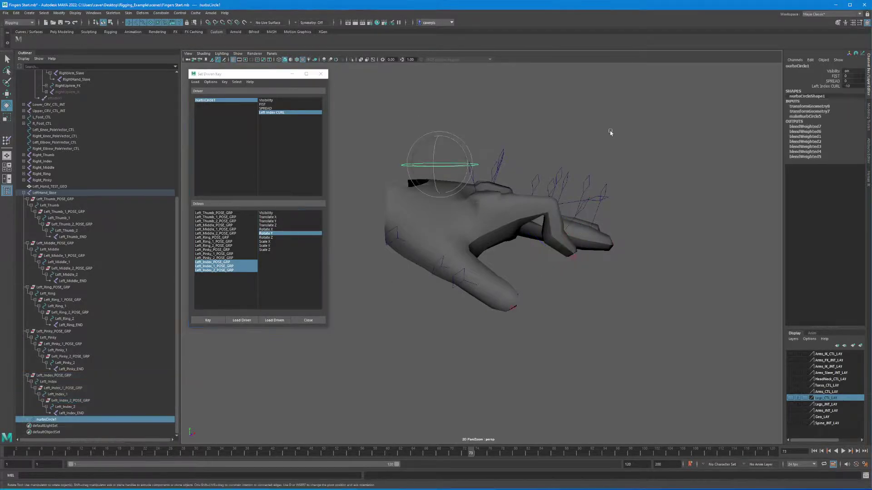
double_click(853, 86)
text(0)
key(Return)
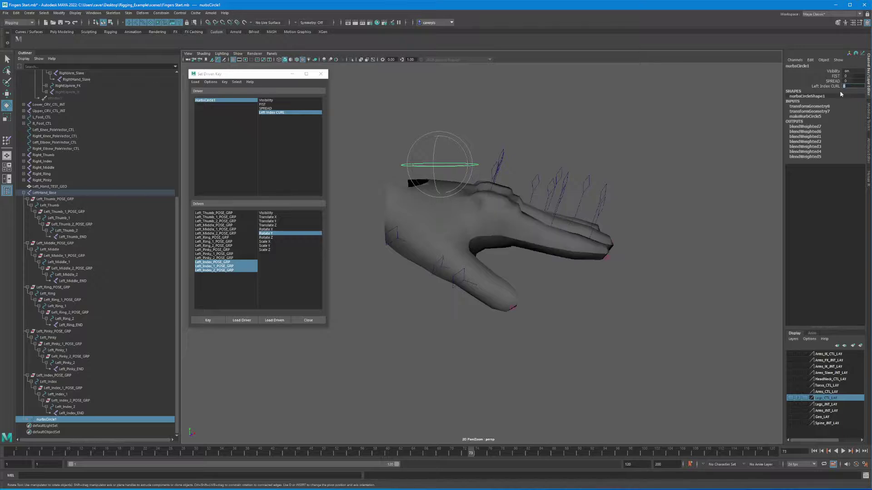
- Scrub Left Index CURL through its range to -10 and inspect the keyed index finger motion
click(824, 86)
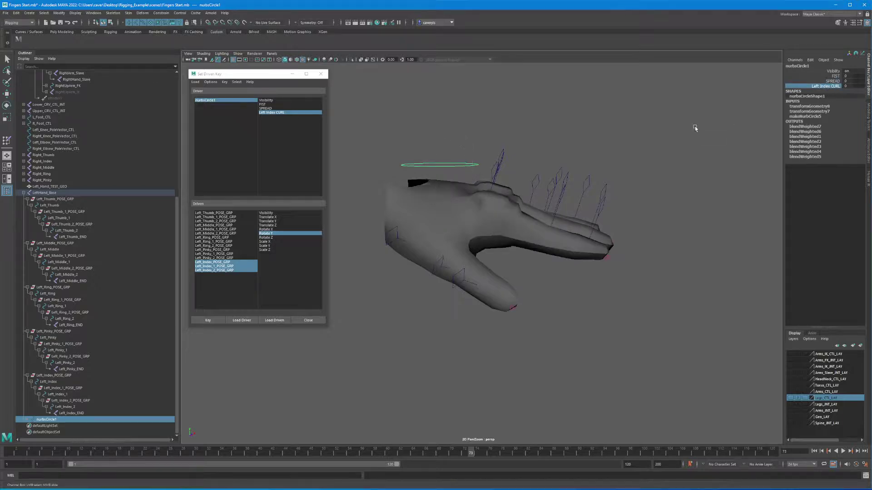
middle_drag(695, 126, 726, 143)
middle_drag(651, 144, 634, 197)
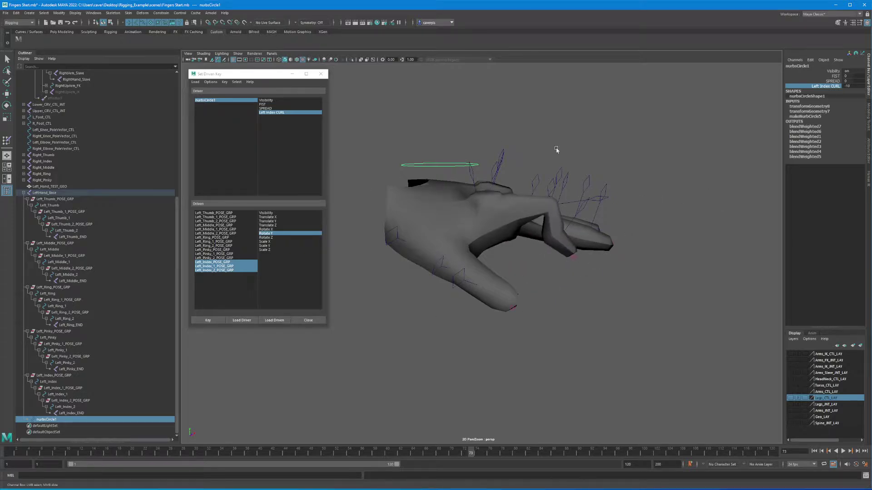
alt+drag(557, 148, 587, 218)
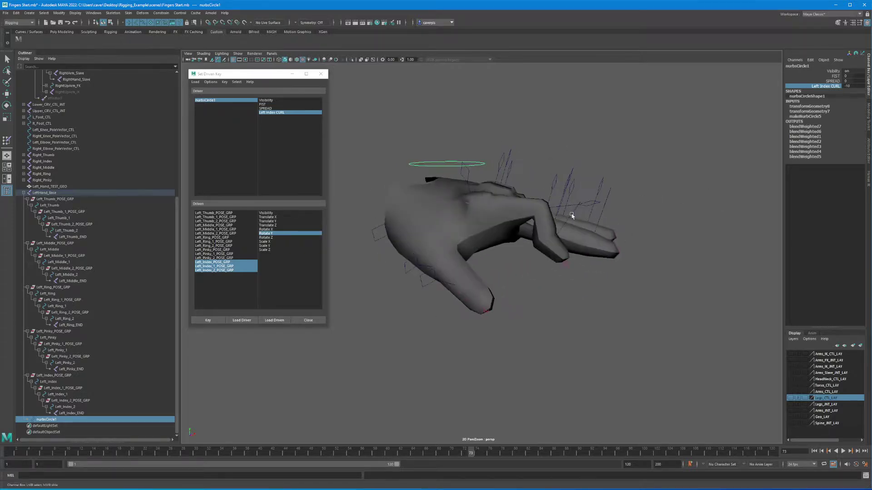
- Test-rotate the Left_Index_2 and Left_Index_1 controls on top of the driven pose, and undo the rotations and the curl change
click(573, 218)
key(e)
key(ctrl+z)
key(ctrl+z)
key(ctrl+z)
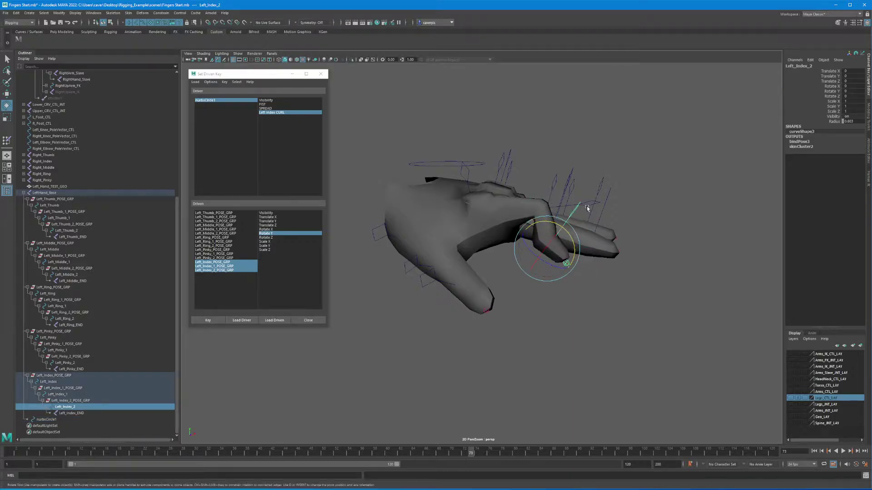
click(541, 205)
drag(563, 200, 544, 165)
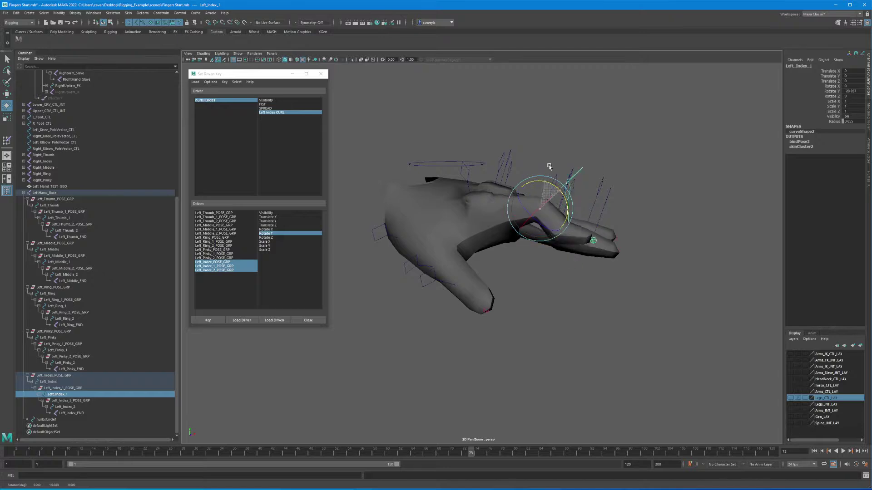
key(ctrl+z)
key(ctrl+z)
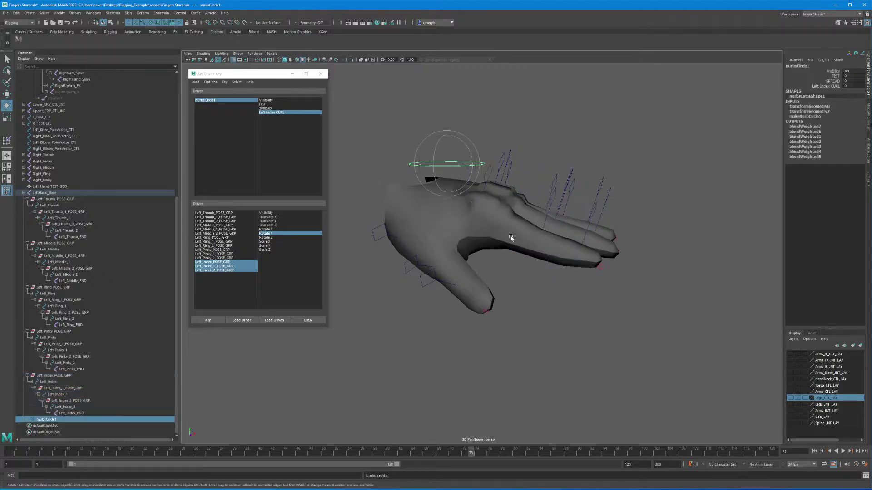
alt+drag(511, 237, 480, 247)
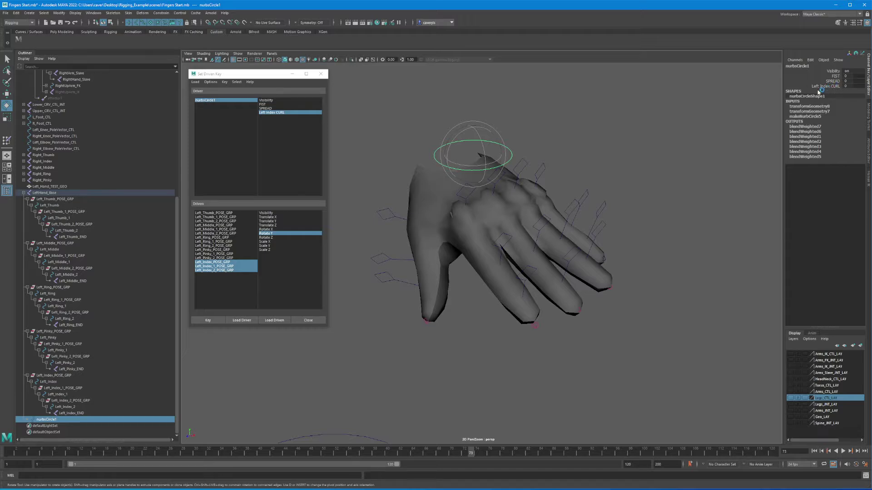
alt+drag(688, 127, 607, 149)
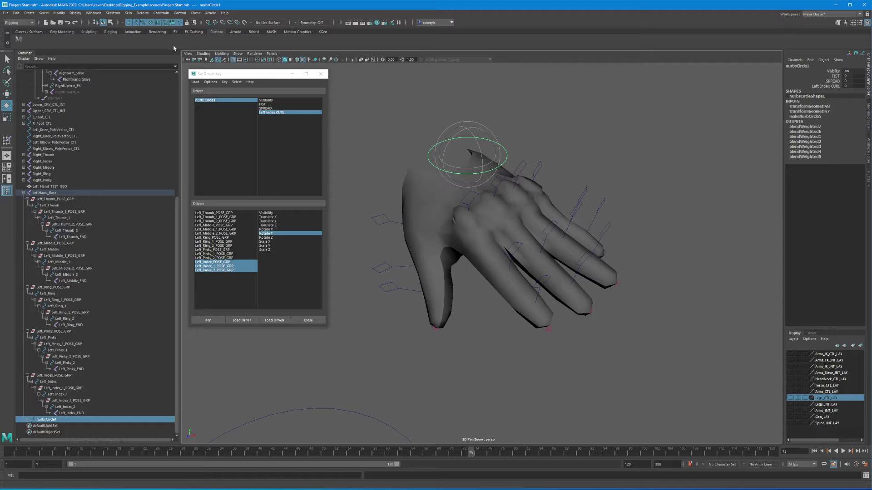
mouse_move(224, 75)
mouse_down()
mouse_move(237, 80)
mouse_move(225, 78)
mouse_move(221, 90)
mouse_move(227, 81)
mouse_up()
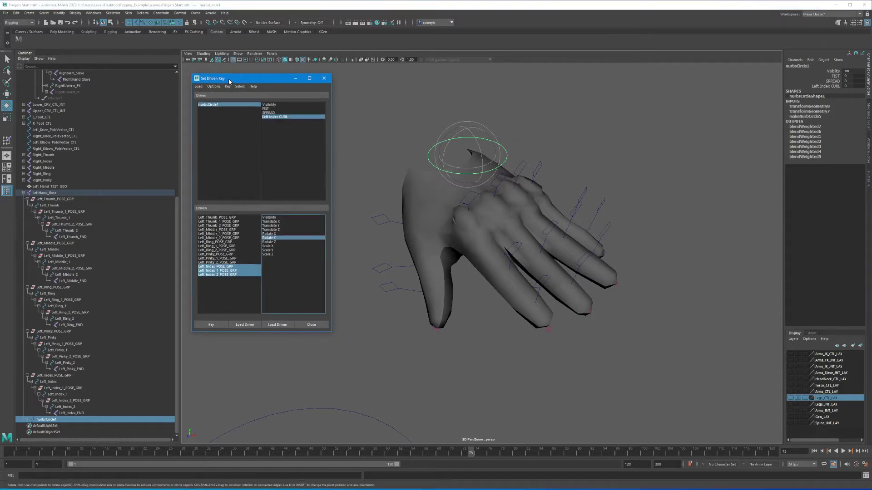